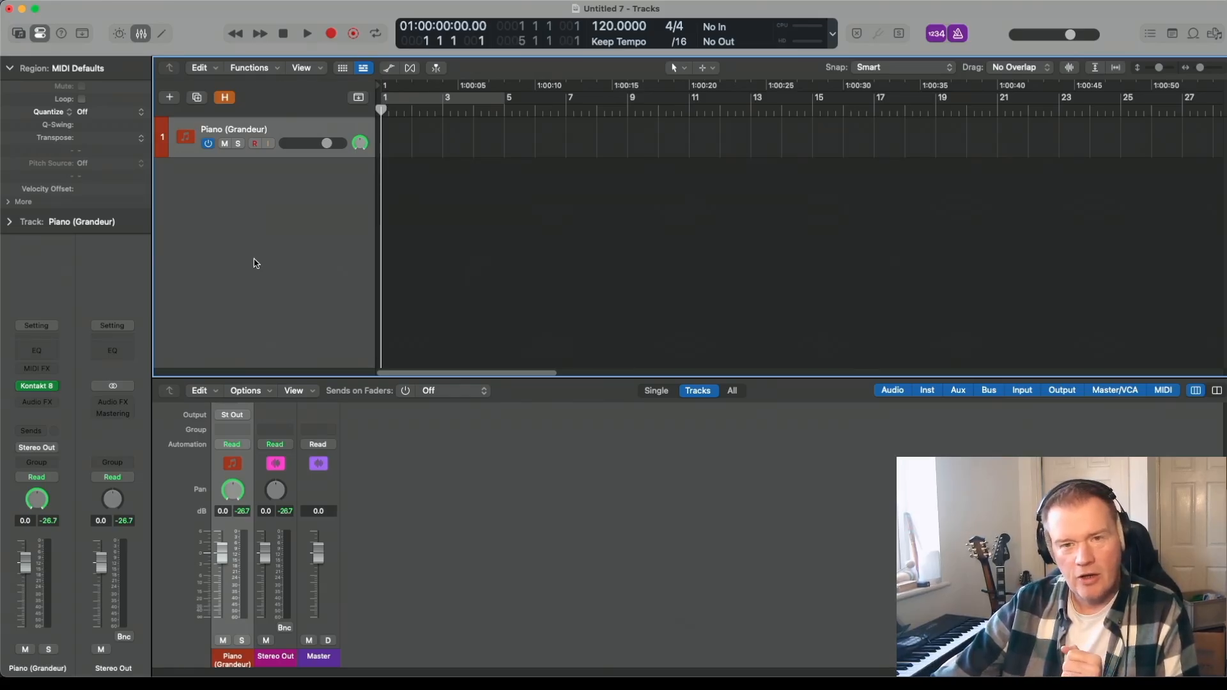
Reveal the hidden tracks, look through the REV and STEM tracks in the track list, and hide them again.
{"action": "left_click", "coordinate": [223, 97]}
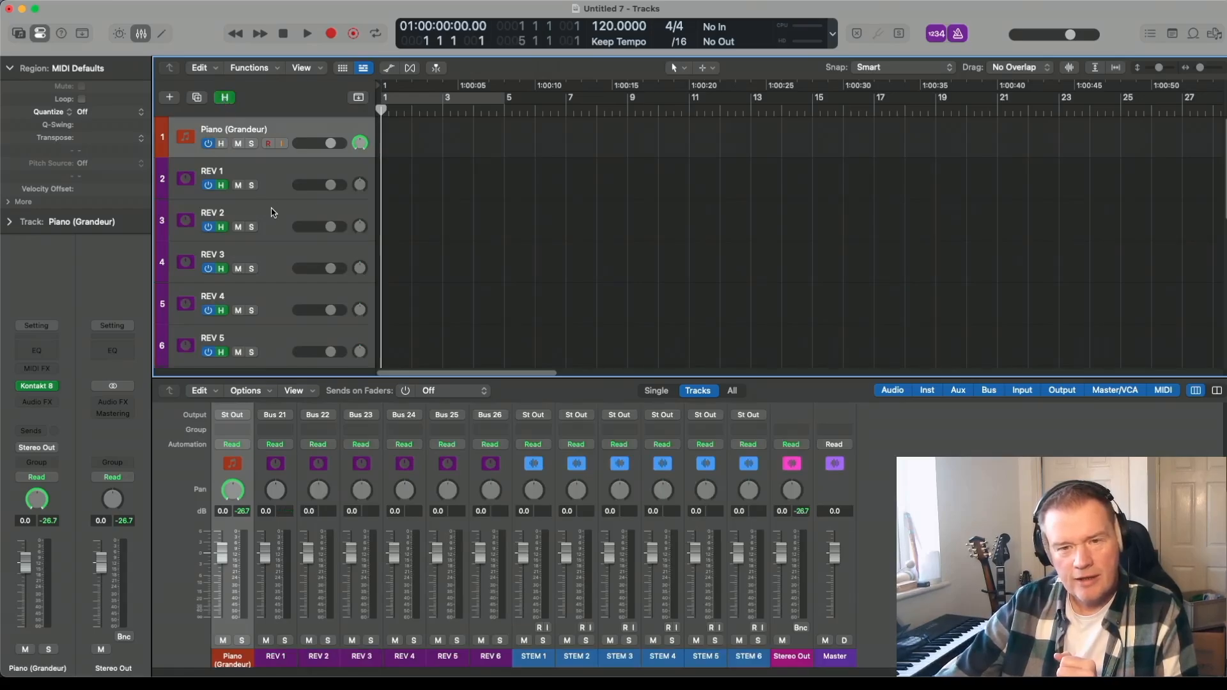
{"action": "scroll", "coordinate": [272, 212], "scroll_direction": "down", "scroll_amount": 5}
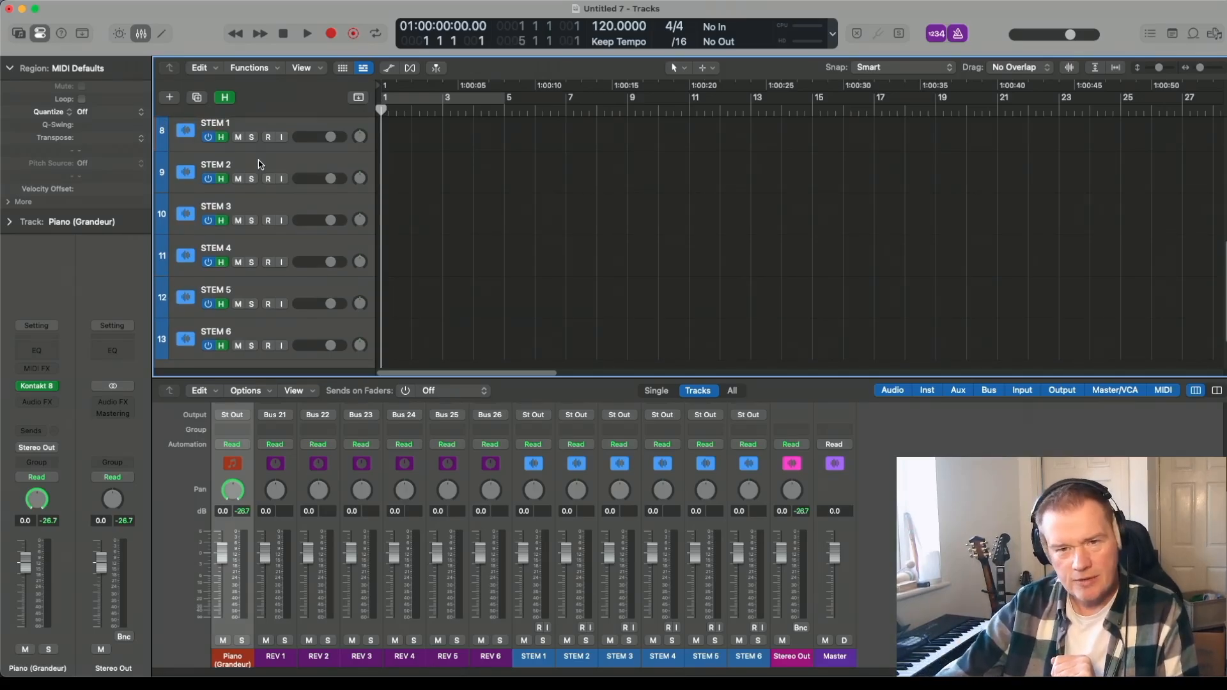
{"action": "scroll", "coordinate": [259, 164], "scroll_direction": "up", "scroll_amount": 5}
{"action": "scroll", "coordinate": [259, 164], "scroll_direction": "up", "scroll_amount": 2}
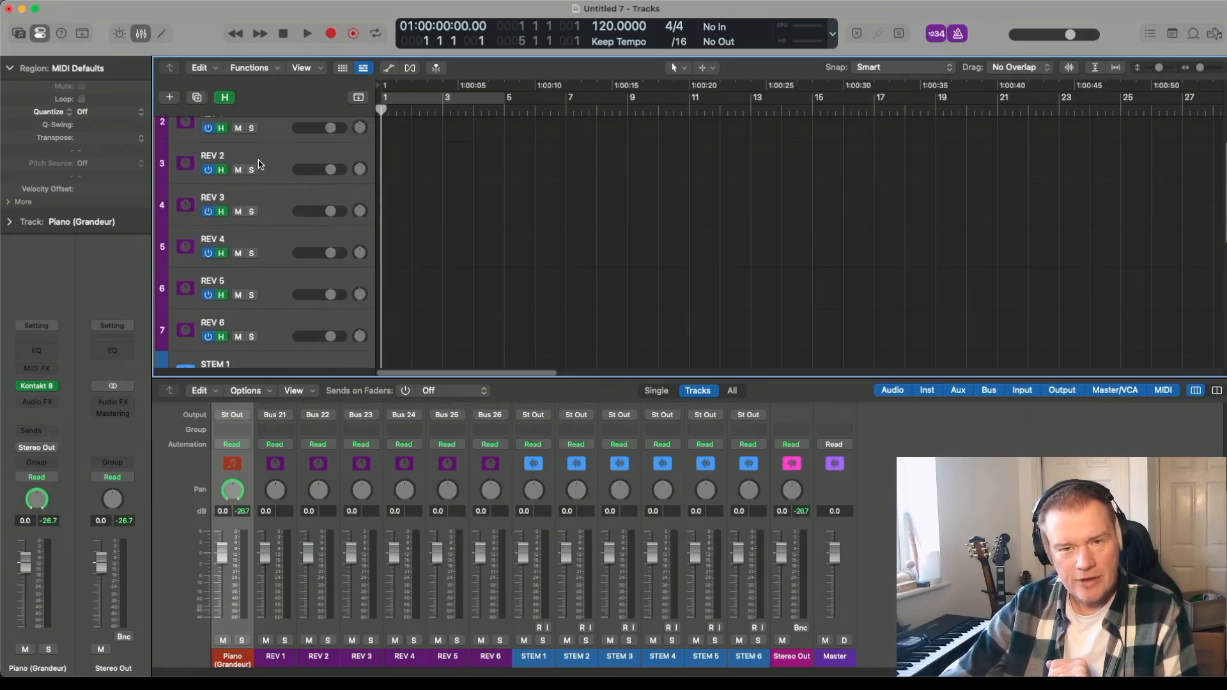
{"action": "scroll", "coordinate": [259, 164], "scroll_direction": "up", "scroll_amount": 2}
{"action": "scroll", "coordinate": [258, 164], "scroll_direction": "down", "scroll_amount": 2}
{"action": "scroll", "coordinate": [258, 164], "scroll_direction": "up", "scroll_amount": 2}
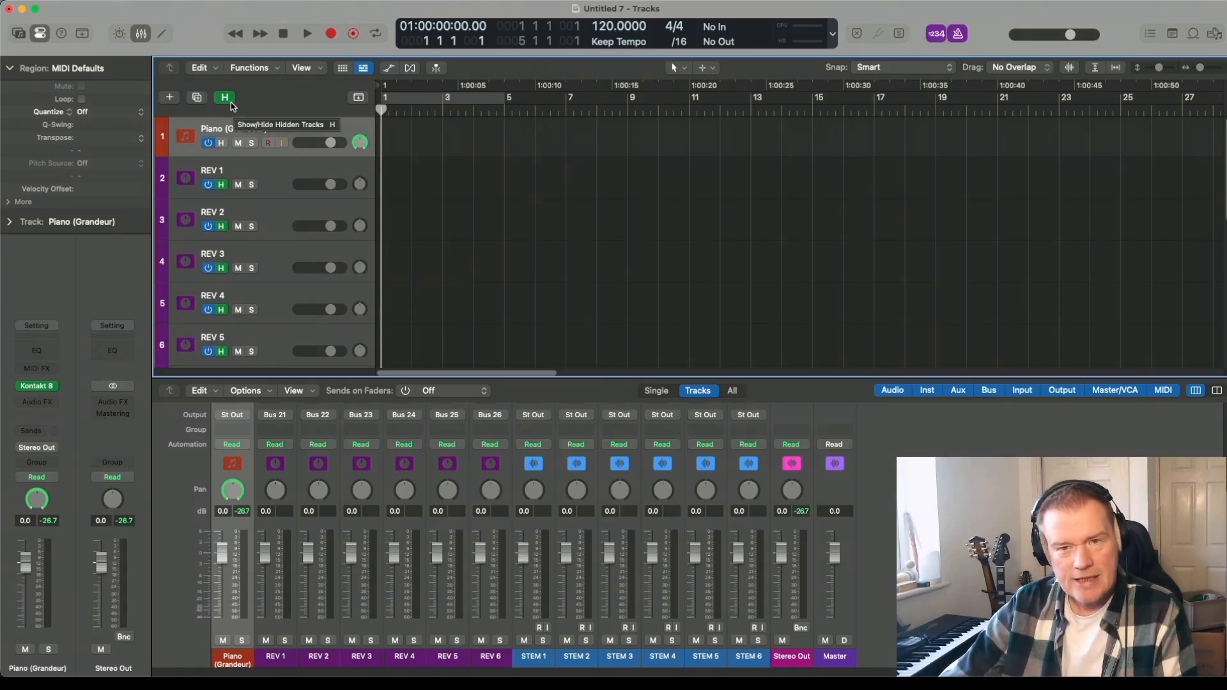
{"action": "scroll", "coordinate": [268, 239], "scroll_direction": "down", "scroll_amount": 1}
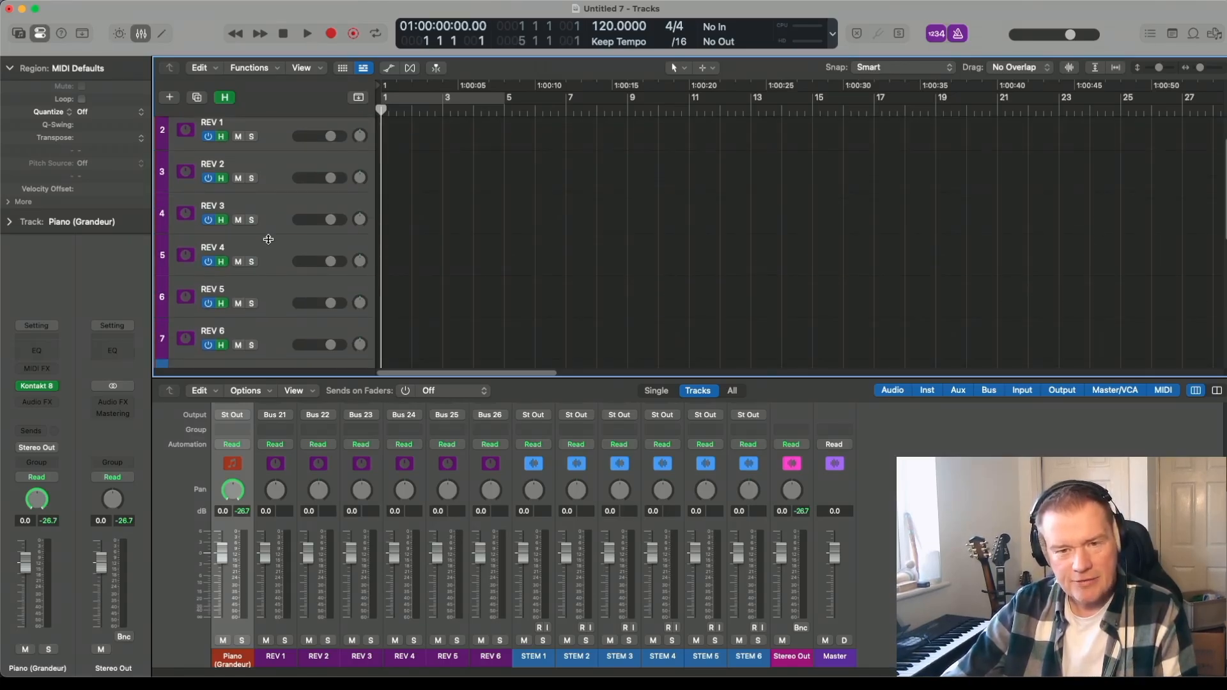
{"action": "scroll", "coordinate": [268, 239], "scroll_direction": "down", "scroll_amount": 6}
{"action": "scroll", "coordinate": [269, 239], "scroll_direction": "up", "scroll_amount": 7}
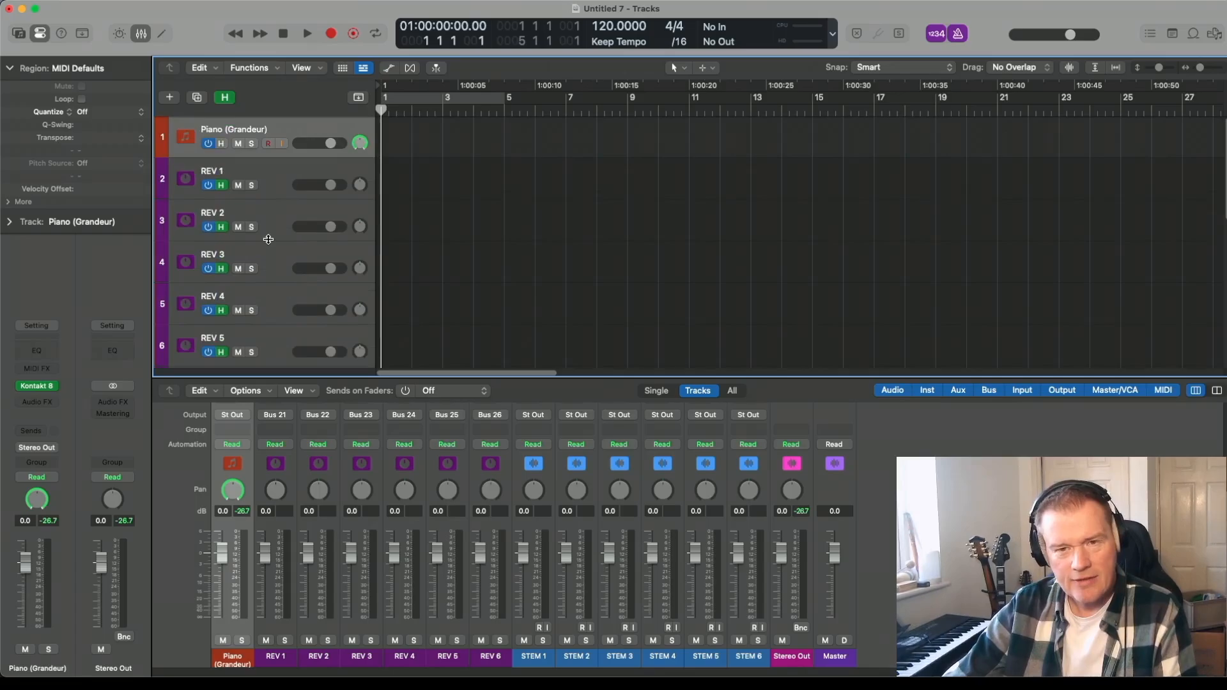
{"action": "left_click", "coordinate": [223, 97]}
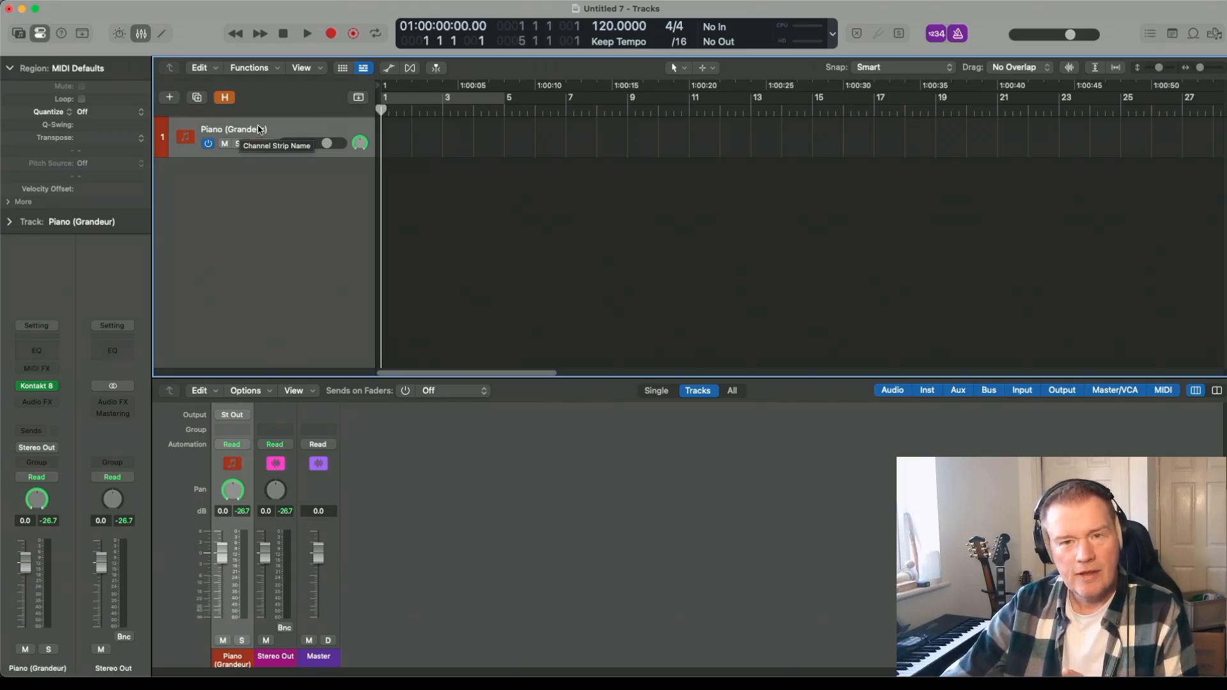
Show the hidden tracks and examine the bus inputs, reverb effects and output routing of the REV and STEM channels in the mixer.
{"action": "left_click", "coordinate": [225, 97]}
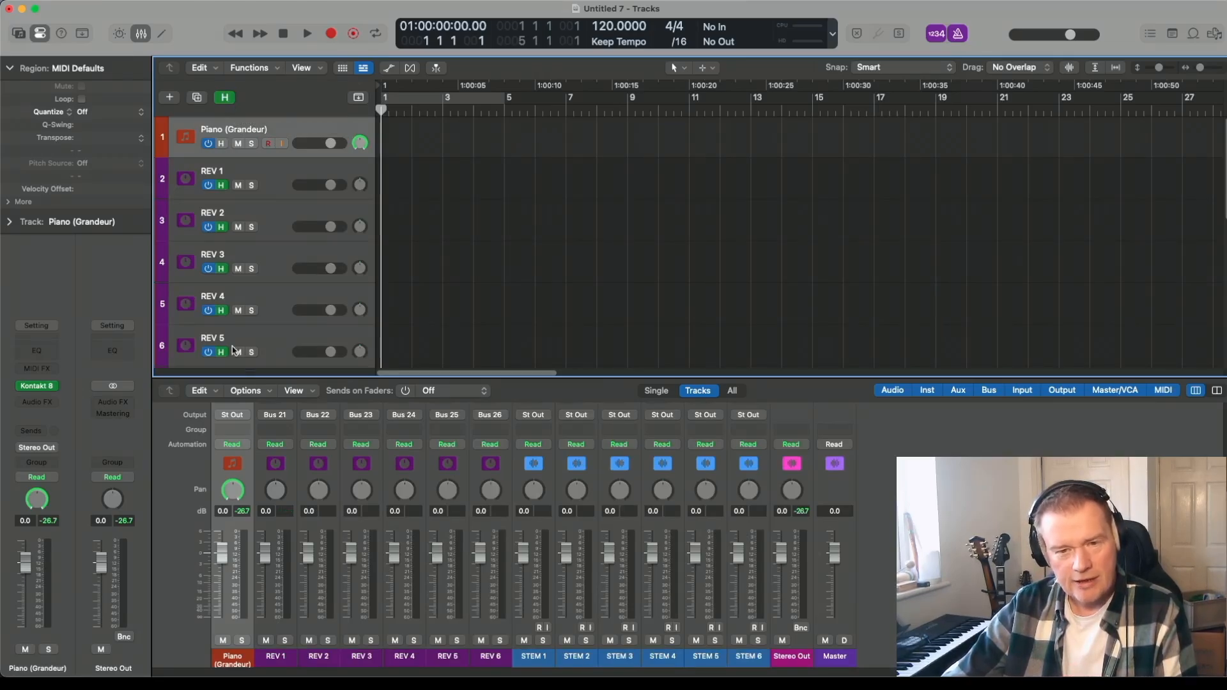
{"action": "scroll", "coordinate": [235, 430], "scroll_direction": "up", "scroll_amount": 5}
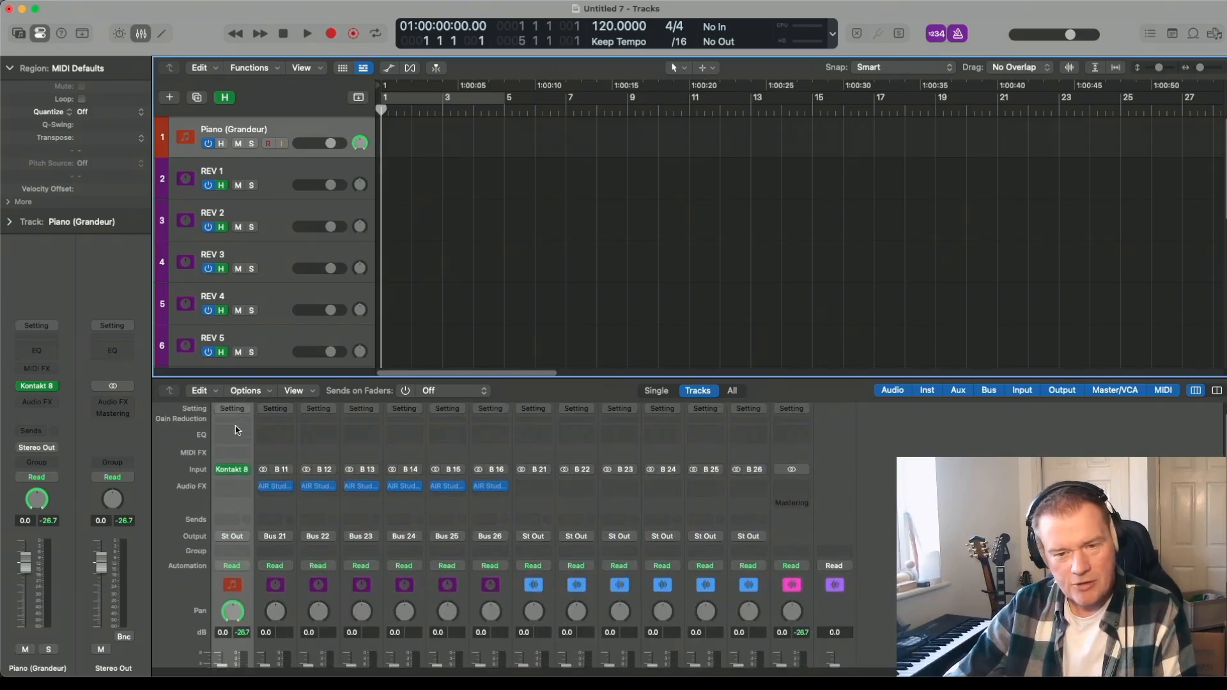
{"action": "scroll", "coordinate": [231, 538], "scroll_direction": "down", "scroll_amount": 1}
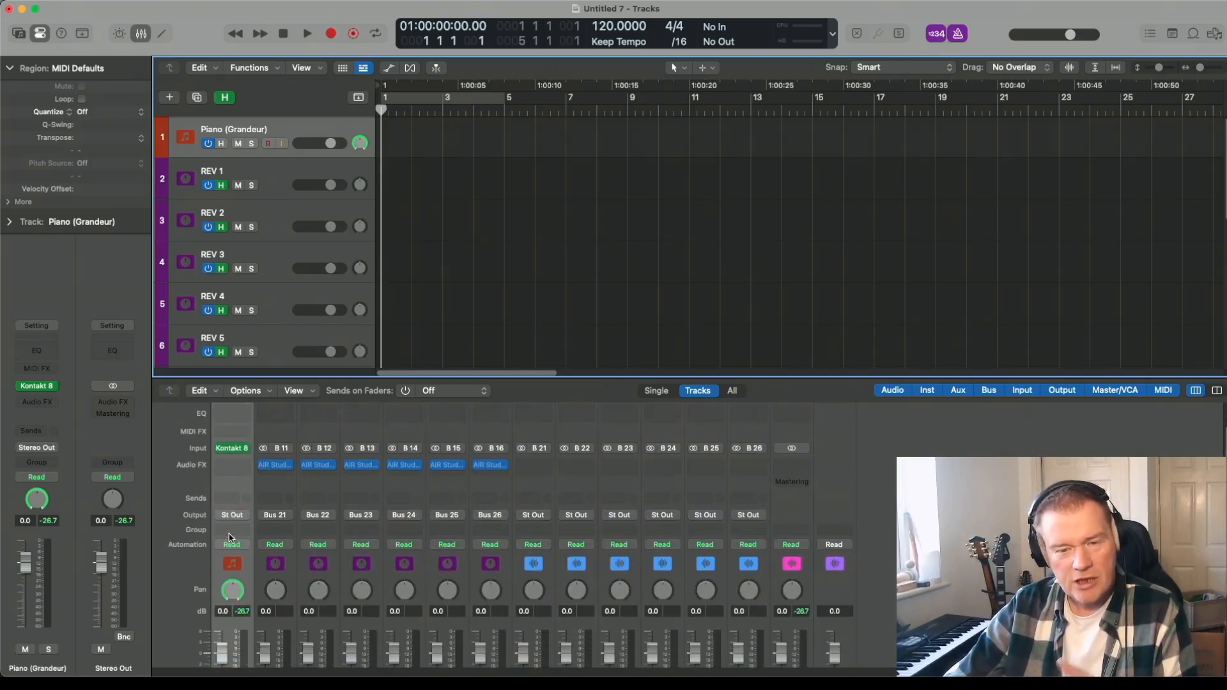
{"action": "scroll", "coordinate": [231, 538], "scroll_direction": "down", "scroll_amount": 2}
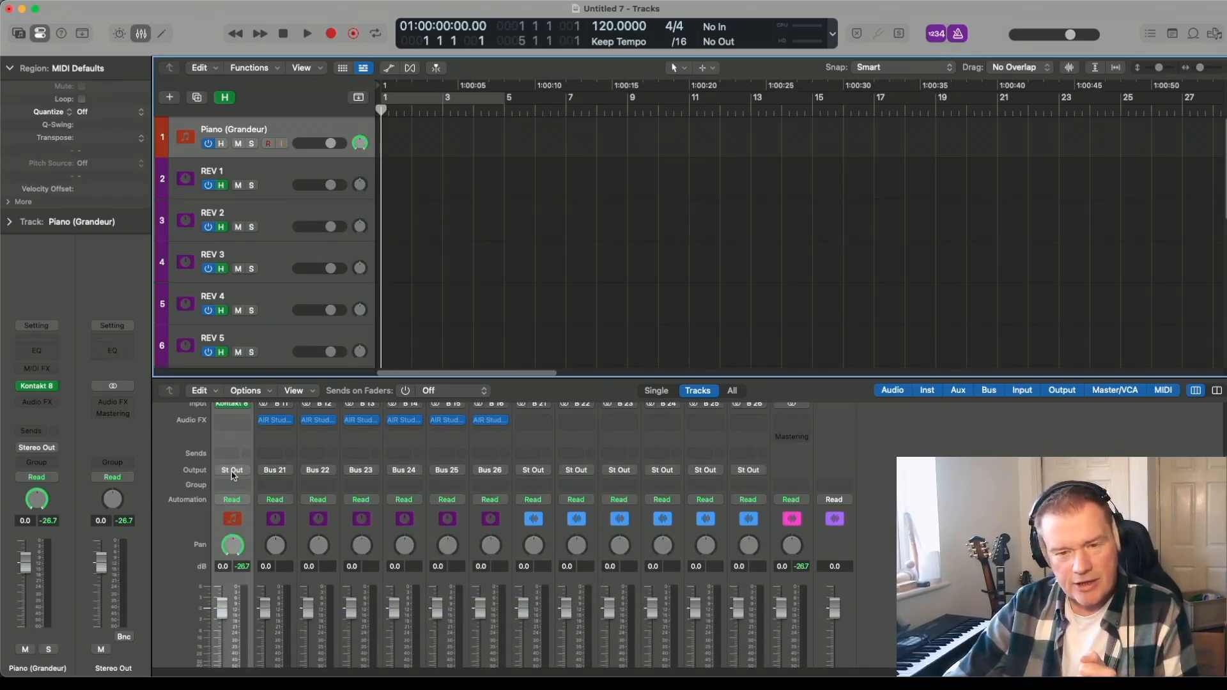
{"action": "scroll", "coordinate": [231, 472], "scroll_direction": "up", "scroll_amount": 3}
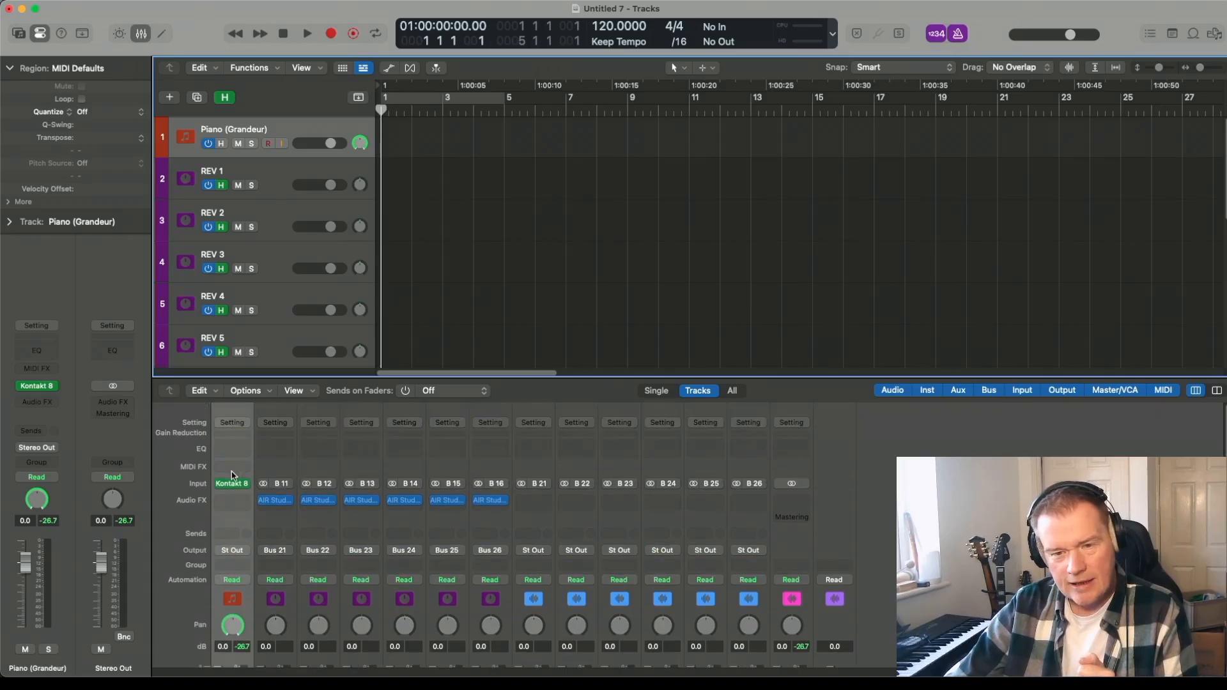
{"action": "left_click", "coordinate": [225, 98]}
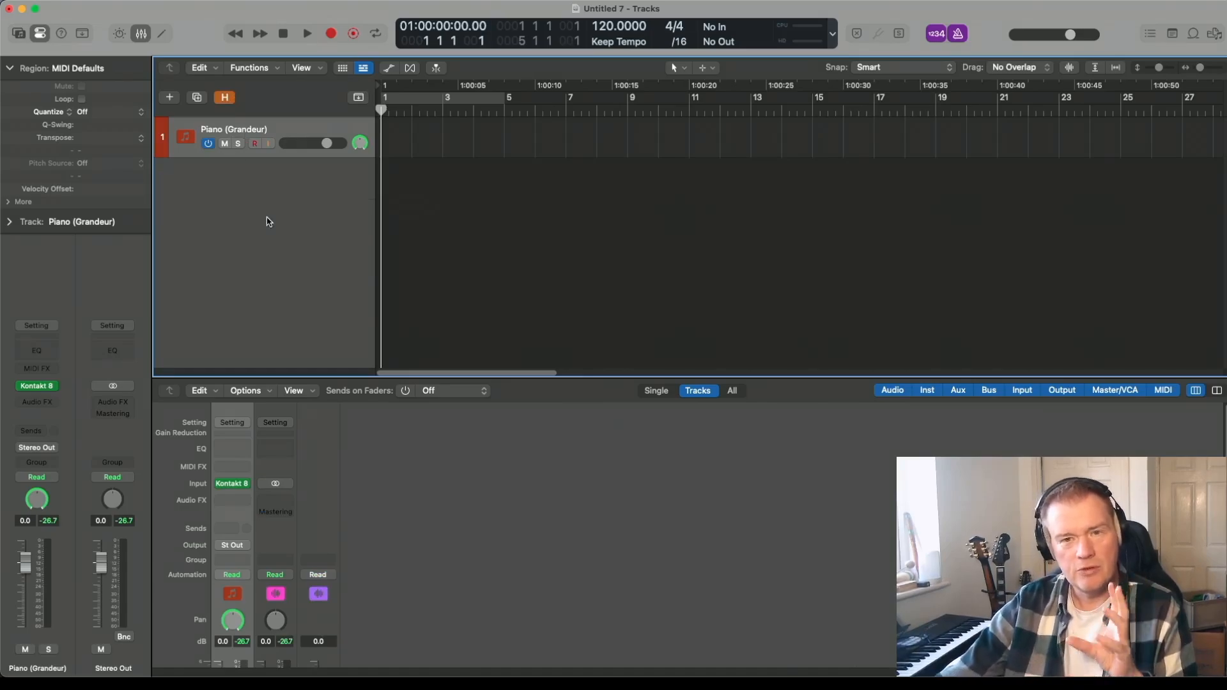
Review the hidden REV tracks once more and return to showing only the piano track.
{"action": "left_click", "coordinate": [225, 97]}
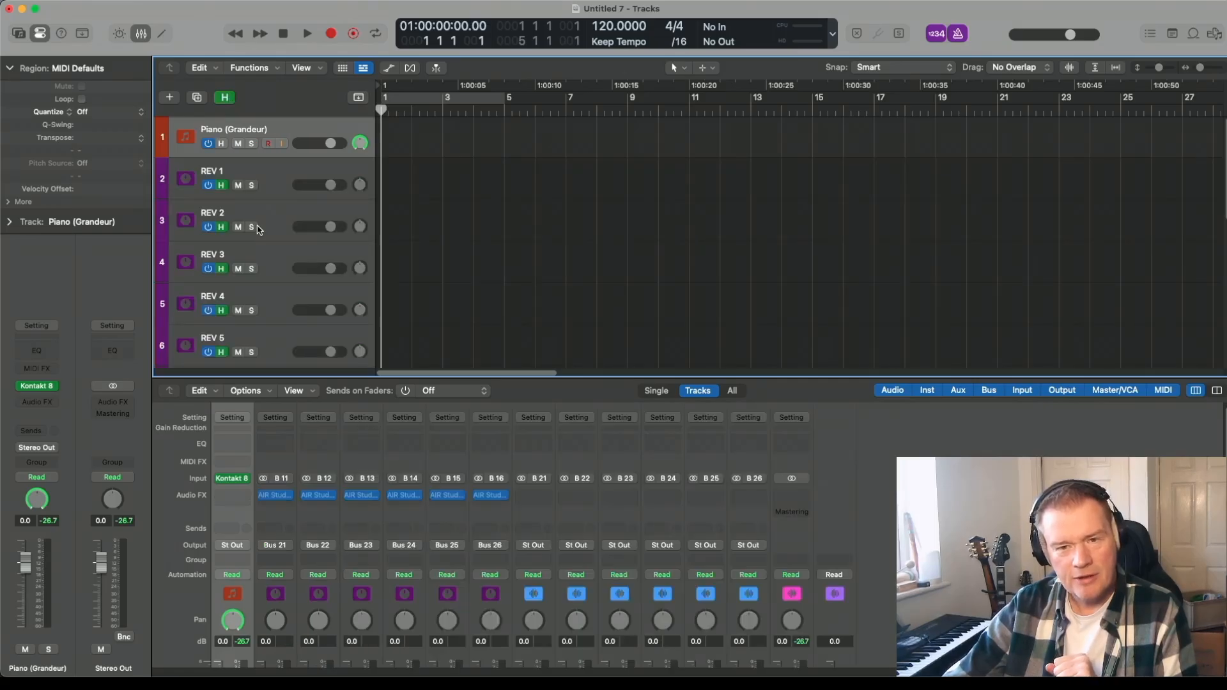
{"action": "scroll", "coordinate": [259, 230], "scroll_direction": "down", "scroll_amount": 3}
{"action": "scroll", "coordinate": [258, 230], "scroll_direction": "up", "scroll_amount": 2}
{"action": "scroll", "coordinate": [259, 230], "scroll_direction": "up", "scroll_amount": 1}
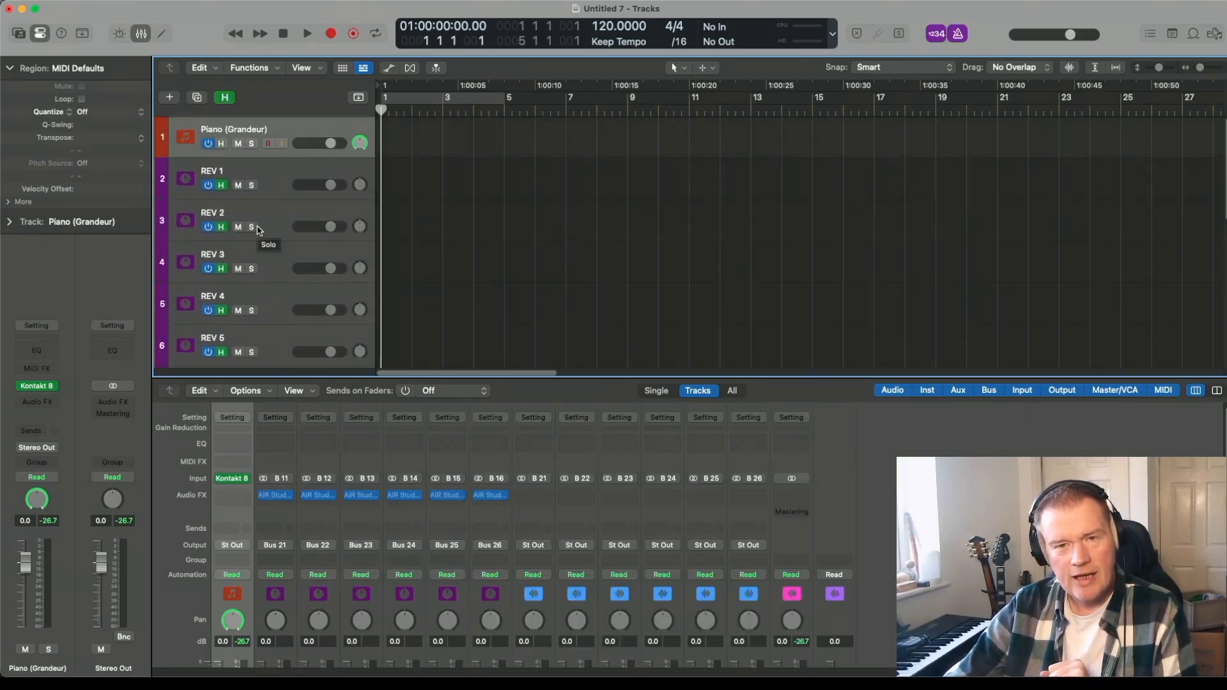
{"action": "left_click", "coordinate": [225, 97]}
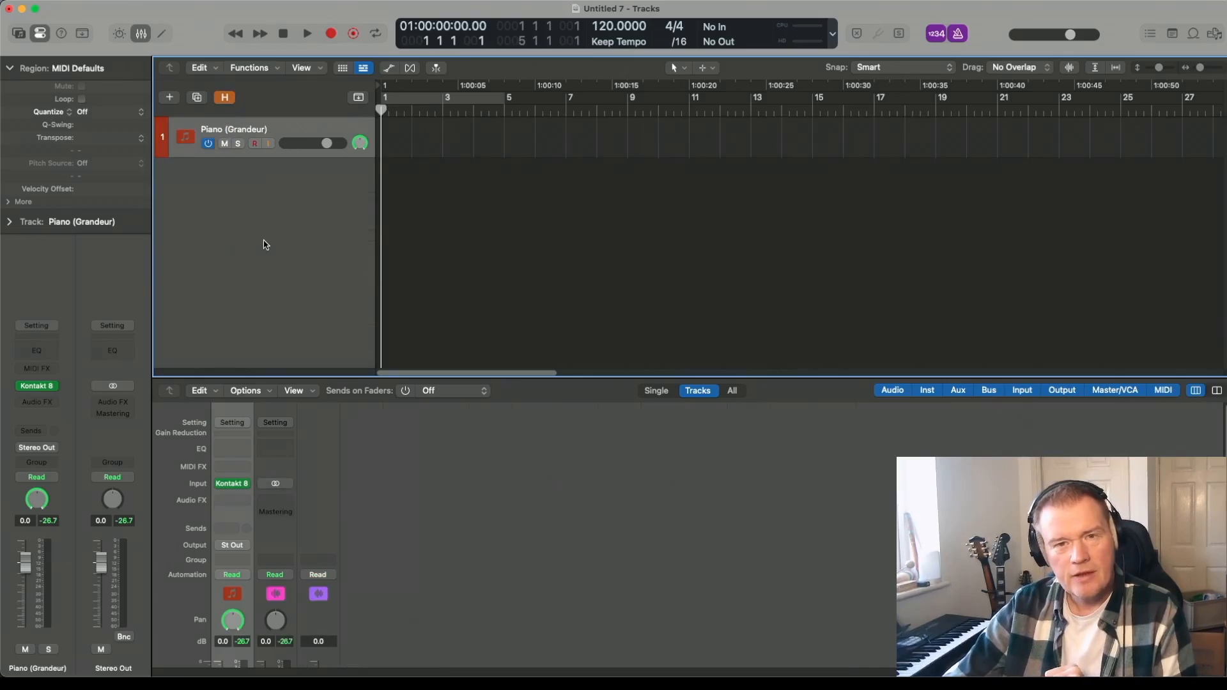
Create a new project with one software instrument track using an empty channel strip and stereo output.
{"action": "left_click", "coordinate": [106, 1]}
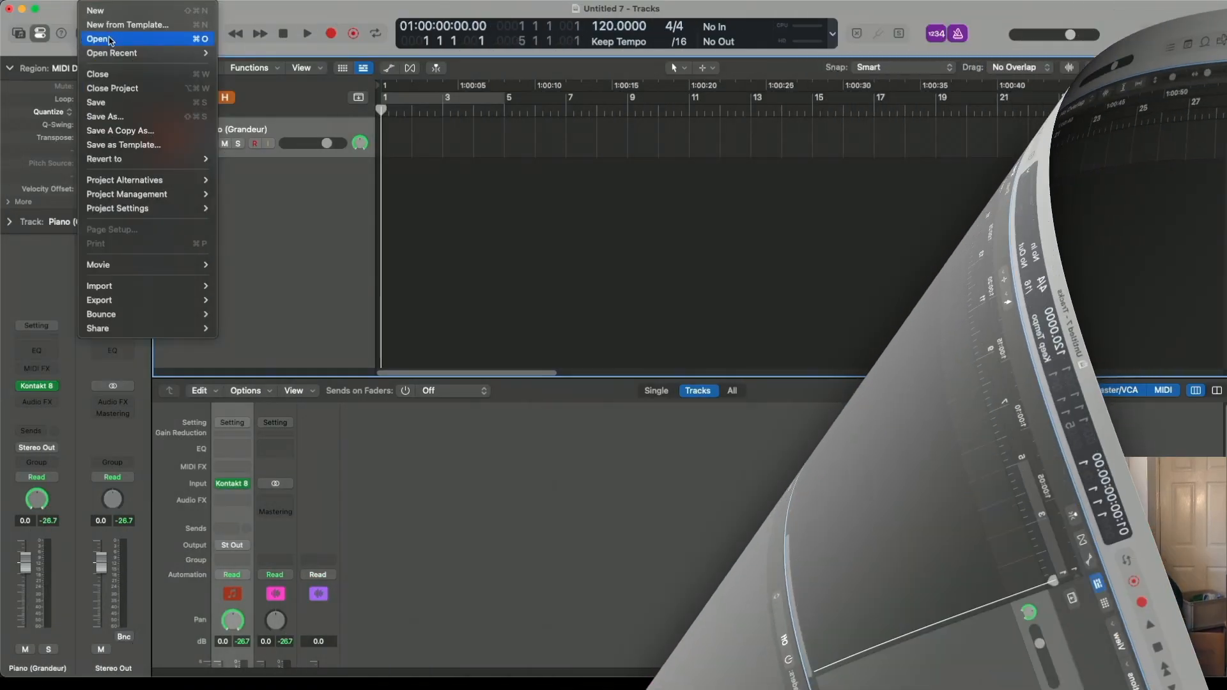
{"action": "left_click", "coordinate": [112, 16]}
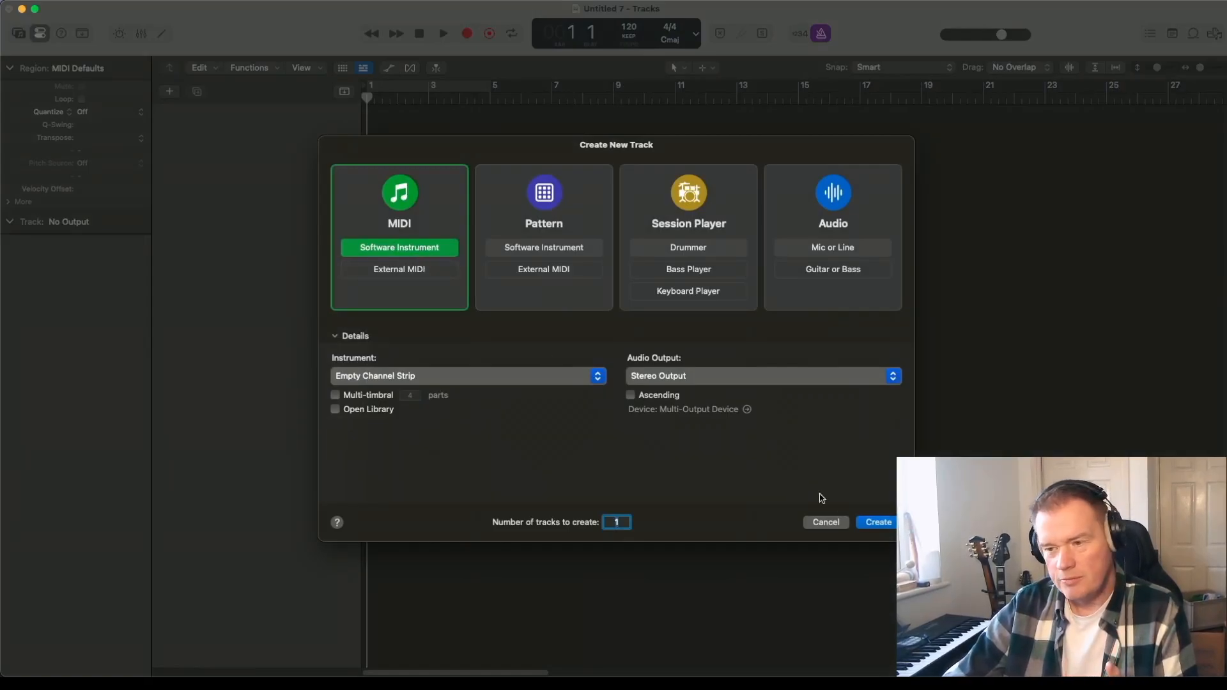
{"action": "left_click", "coordinate": [875, 522]}
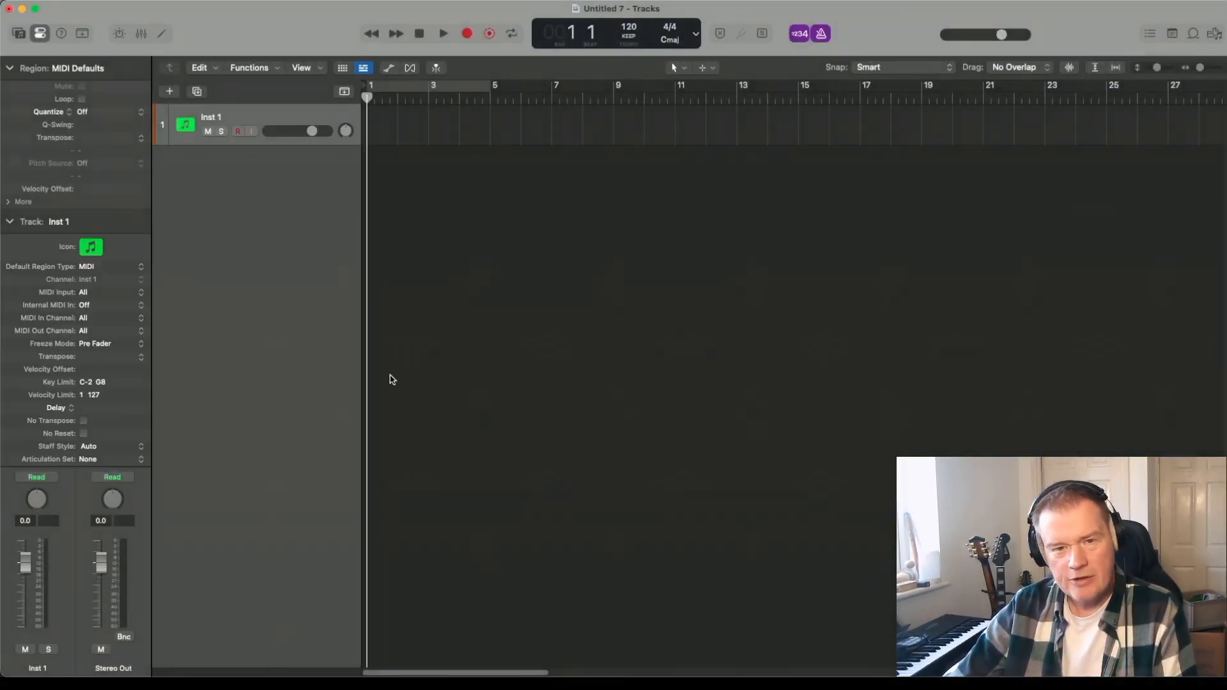
Load Kontakt 8 on the instrument track with The Grandeur piano and close the plug-in window.
{"action": "left_click", "coordinate": [45, 387]}
{"action": "mouse_move", "coordinate": [109, 432]}
{"action": "left_click", "coordinate": [185, 432]}
{"action": "scroll", "coordinate": [493, 342], "scroll_direction": "down", "scroll_amount": 10}
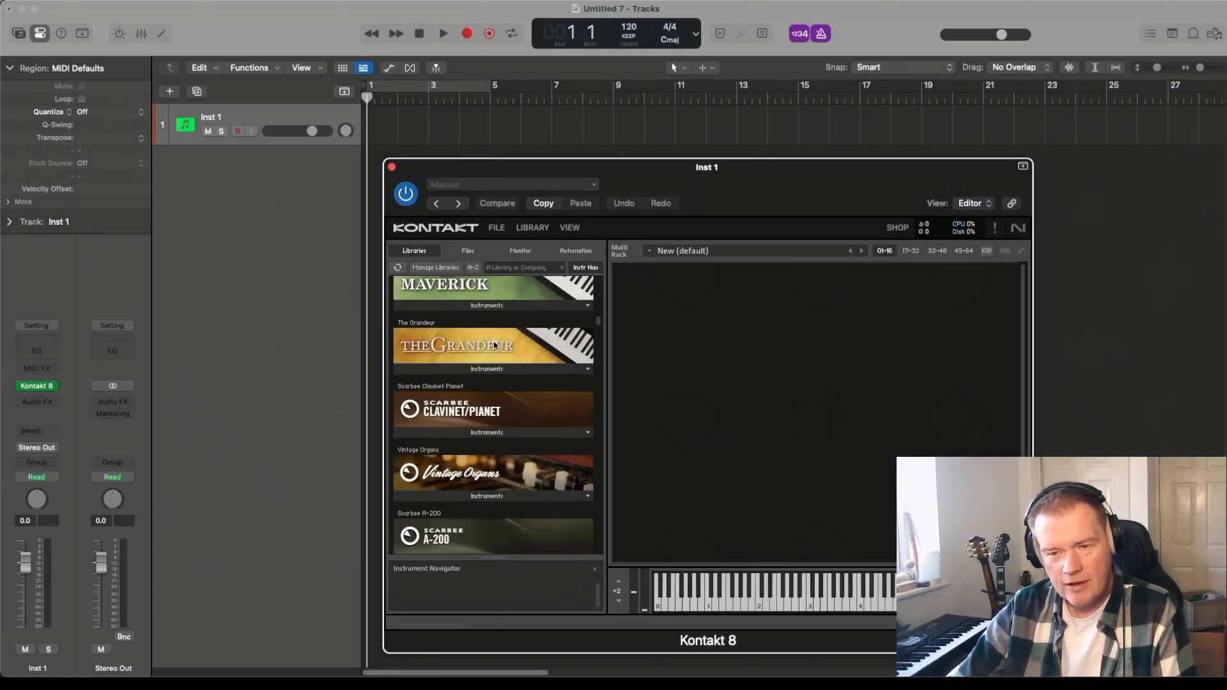
{"action": "left_click", "coordinate": [502, 376]}
{"action": "double_click", "coordinate": [495, 387]}
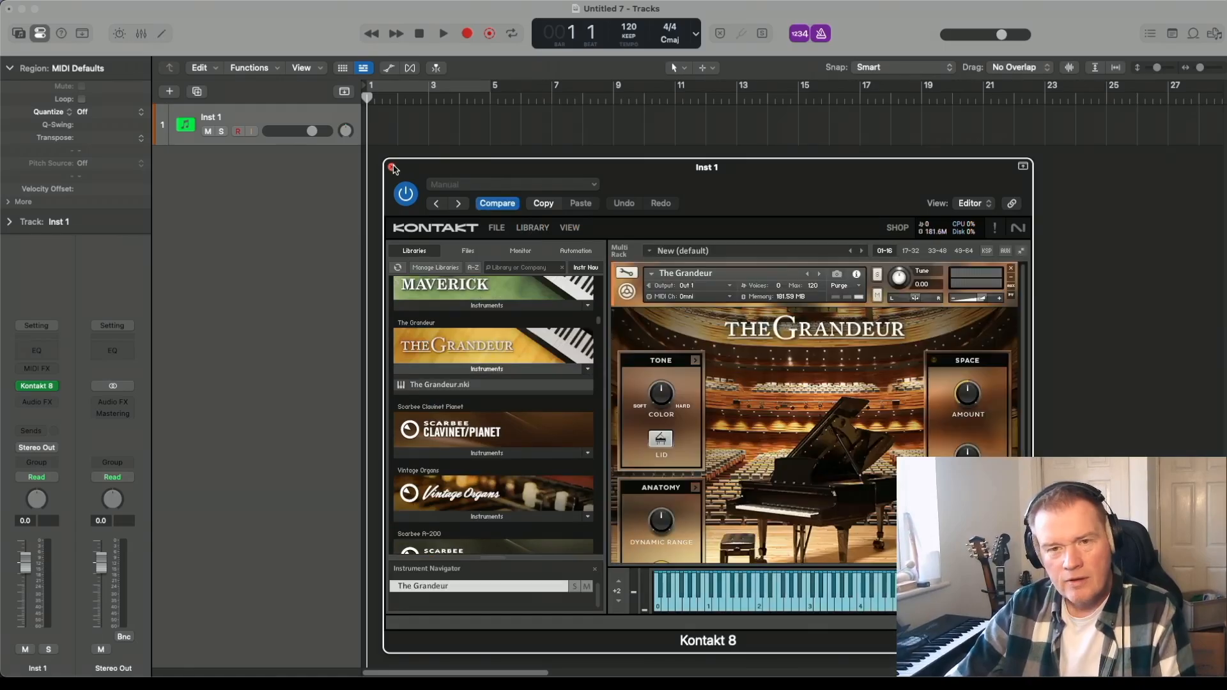
{"action": "left_click", "coordinate": [392, 167]}
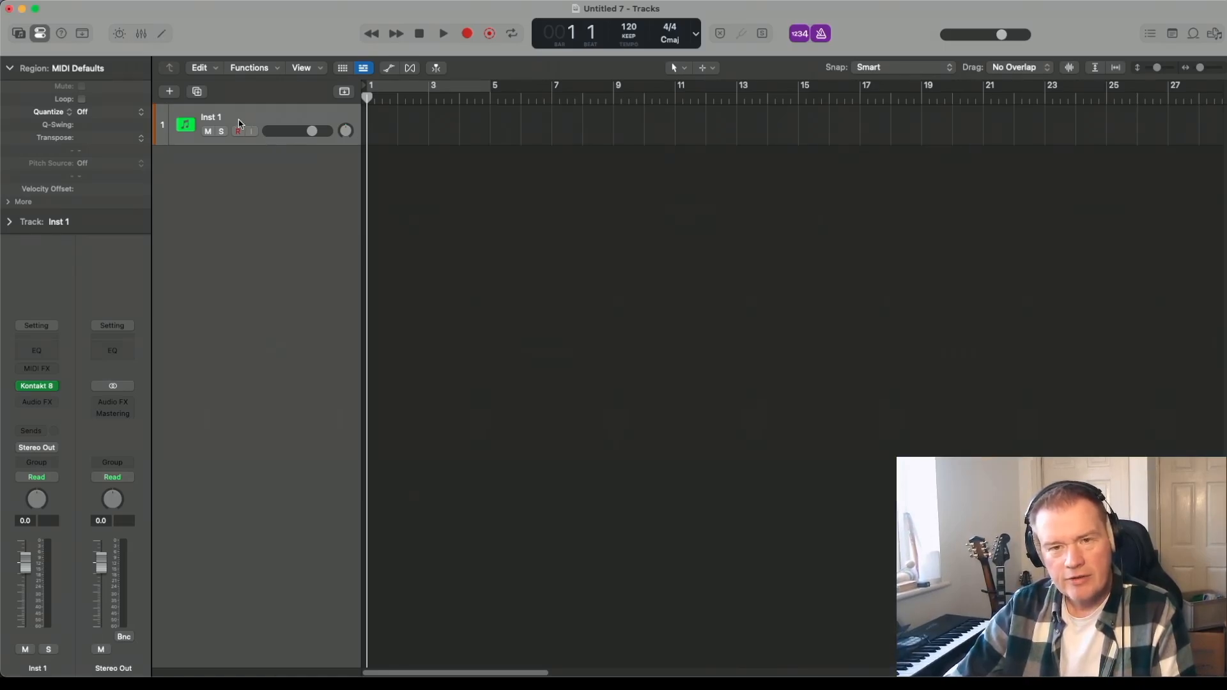
Rename the instrument track Piano and give it a grand piano icon.
{"action": "double_click", "coordinate": [220, 119]}
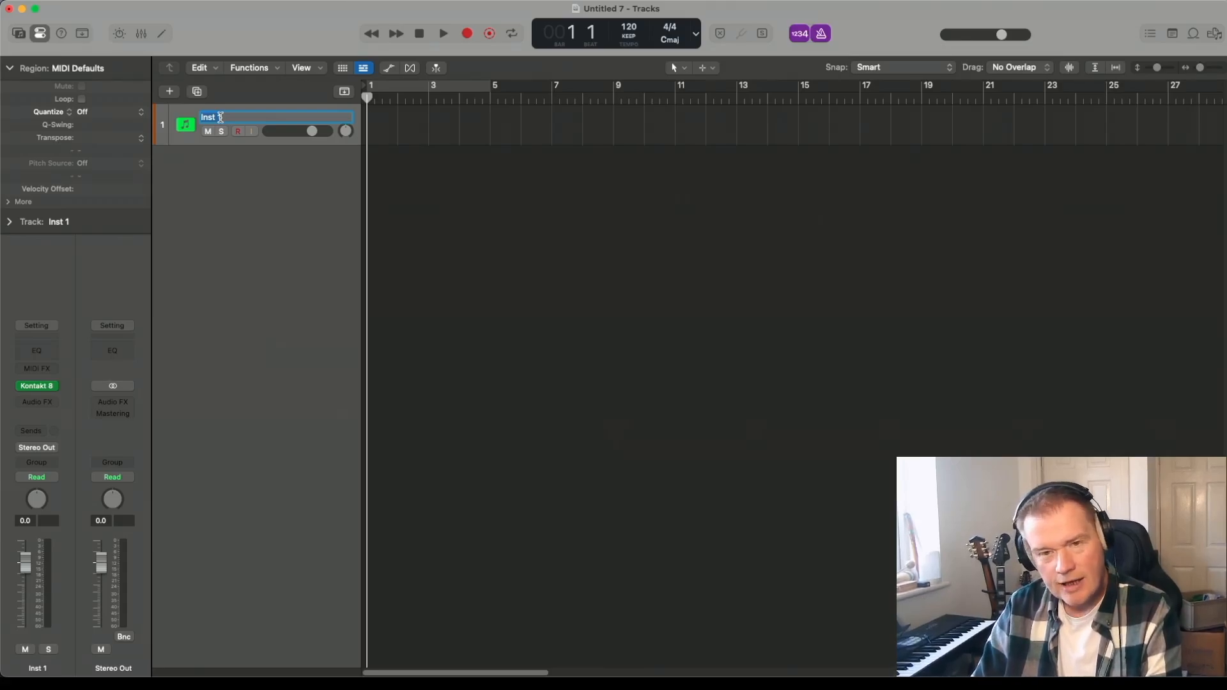
{"action": "type", "text": "Piano"}
{"action": "key", "text": "Return"}
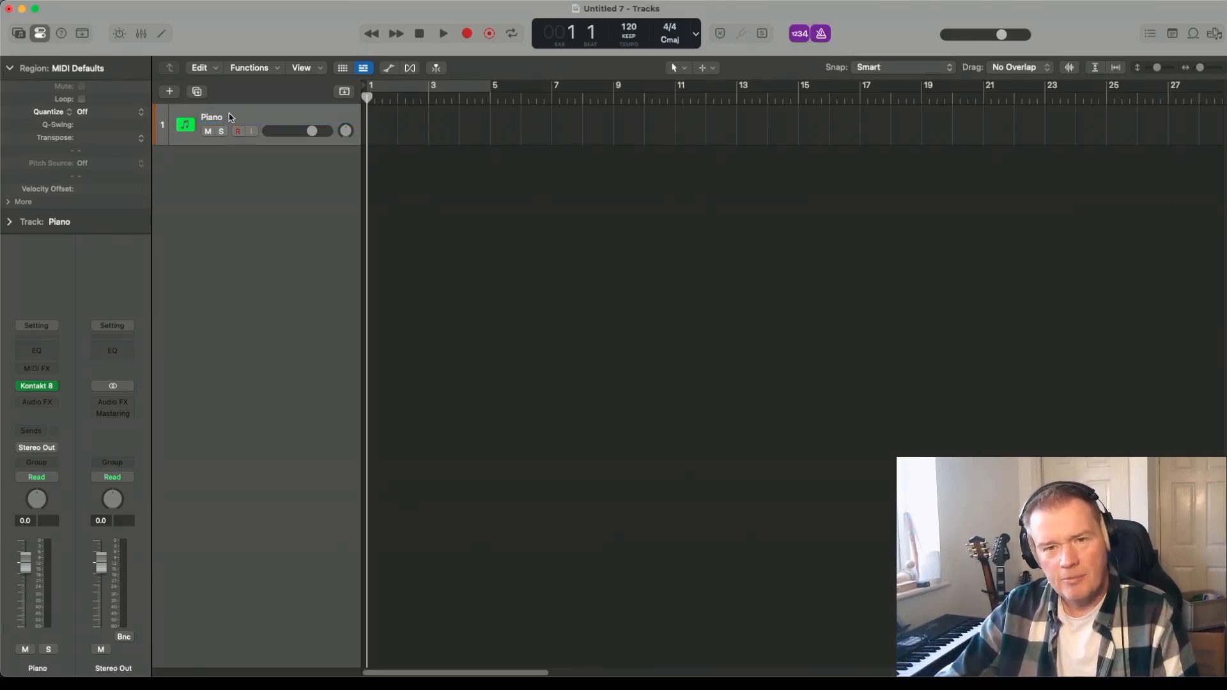
{"action": "left_click", "coordinate": [189, 131]}
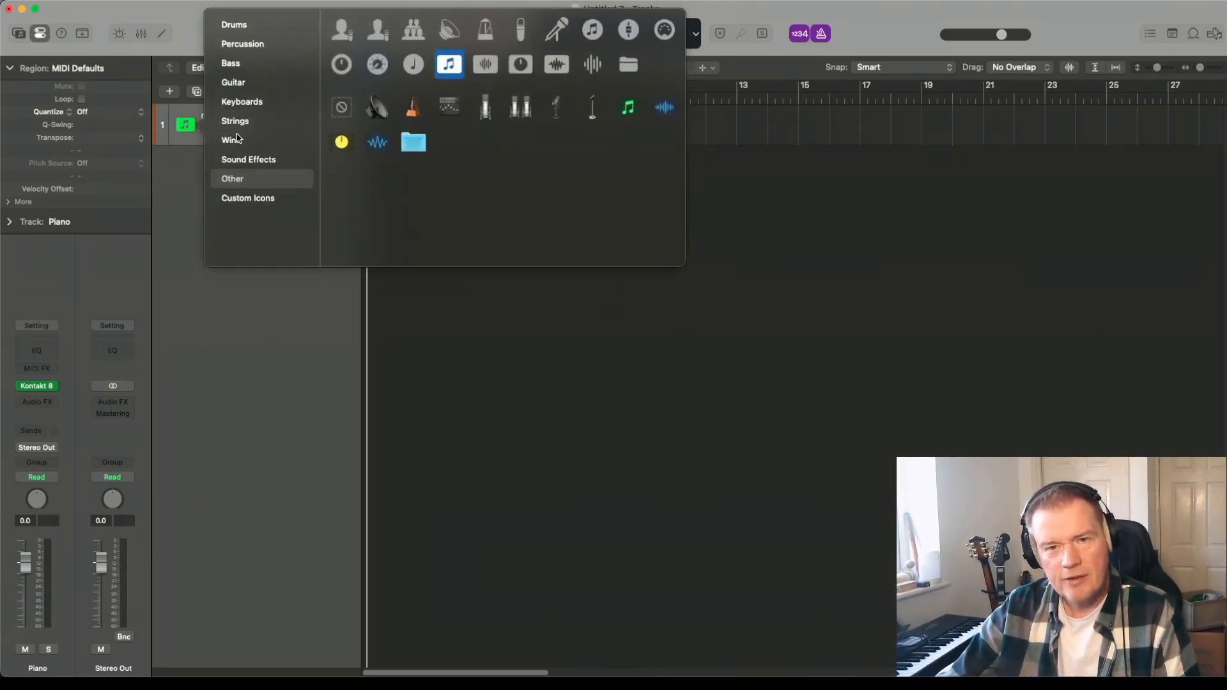
{"action": "left_click", "coordinate": [331, 132]}
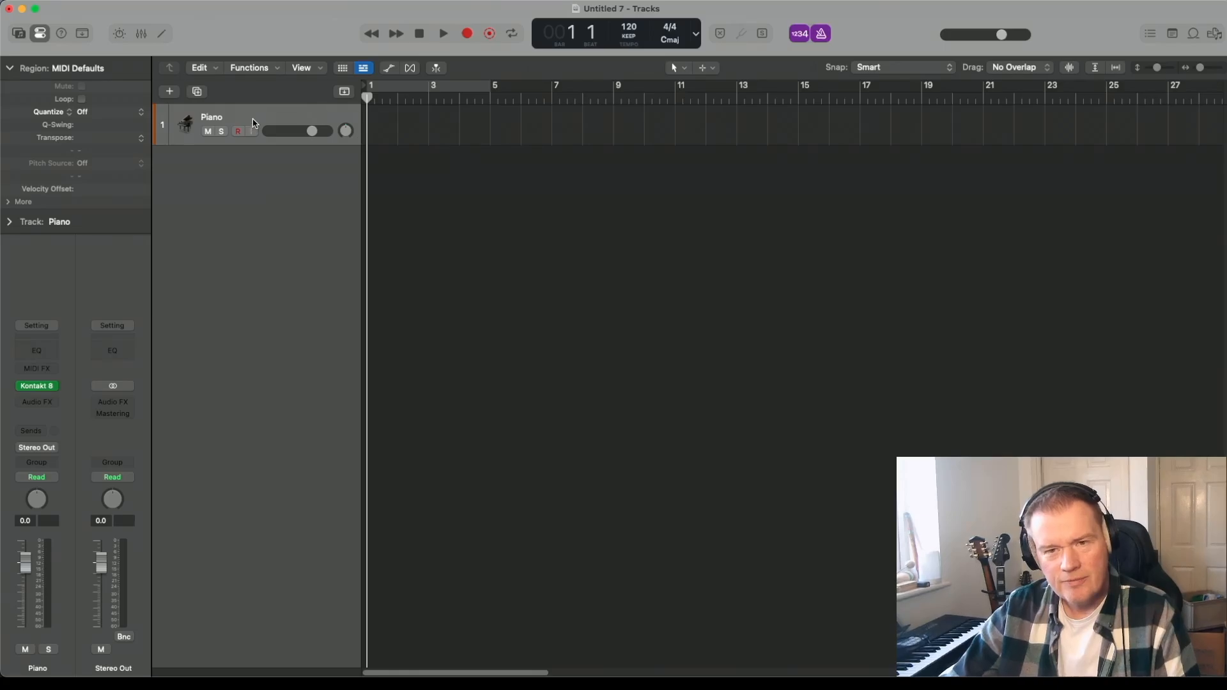
Colour the Piano track red and switch its pan control from Balance to Stereo Pan.
{"action": "right_click", "coordinate": [254, 120]}
{"action": "left_click", "coordinate": [384, 353]}
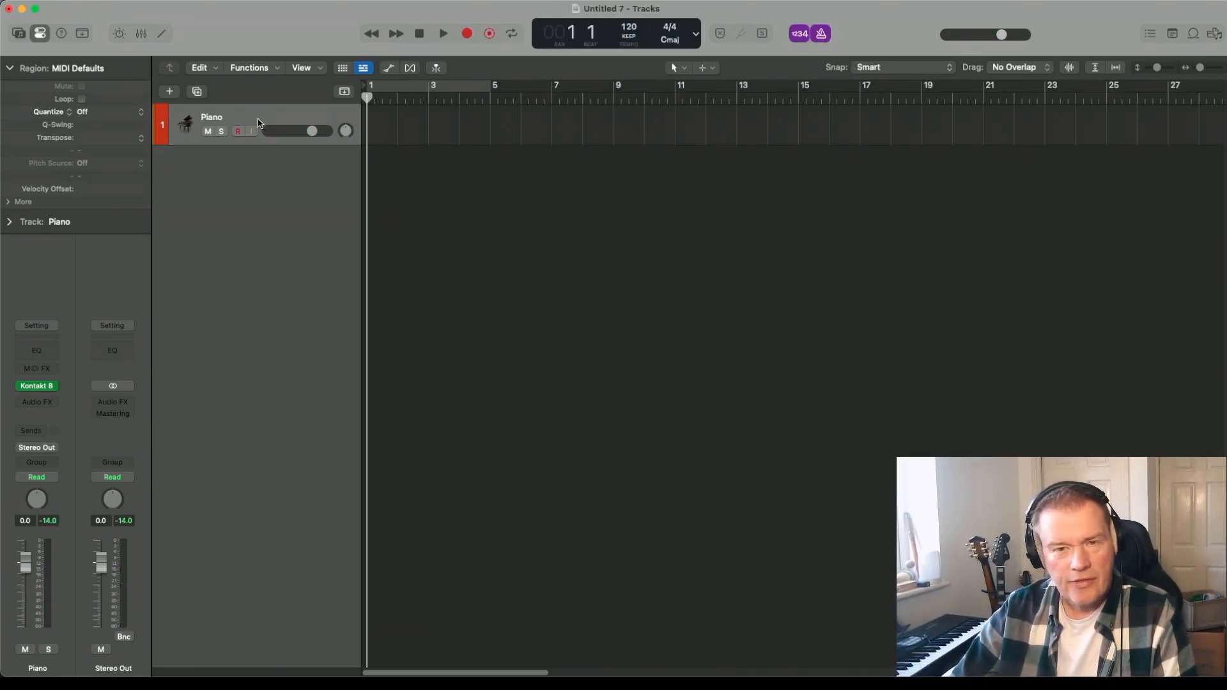
{"action": "right_click", "coordinate": [40, 504]}
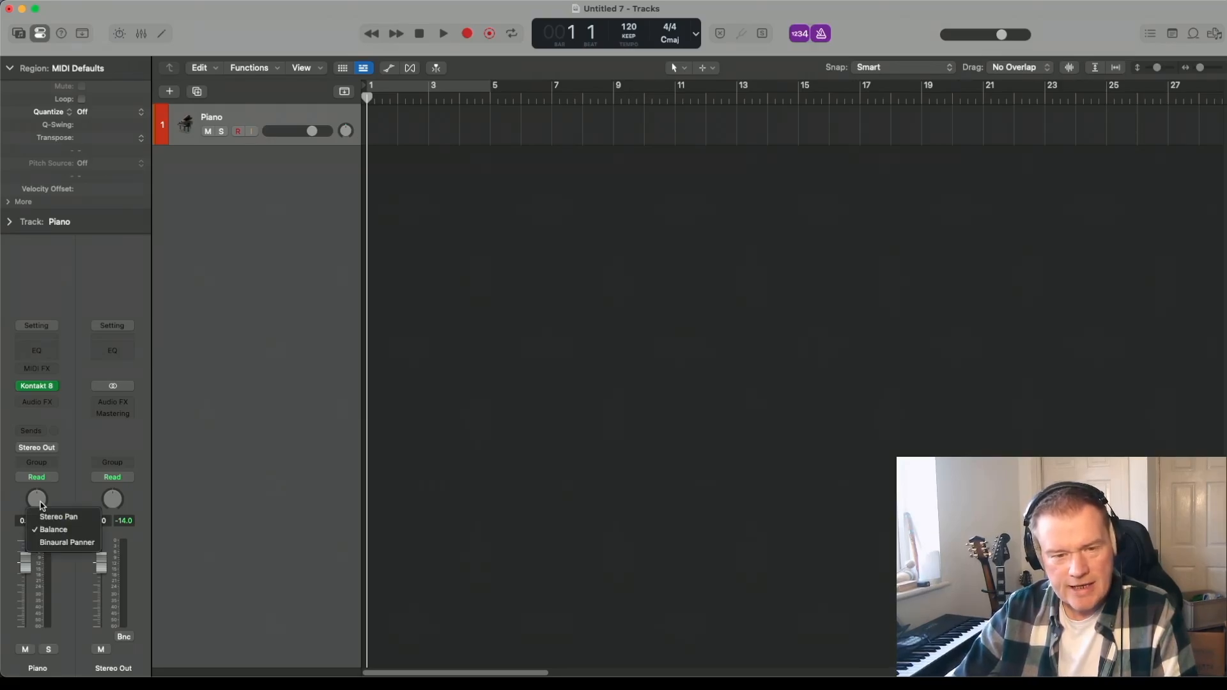
{"action": "left_click", "coordinate": [49, 516]}
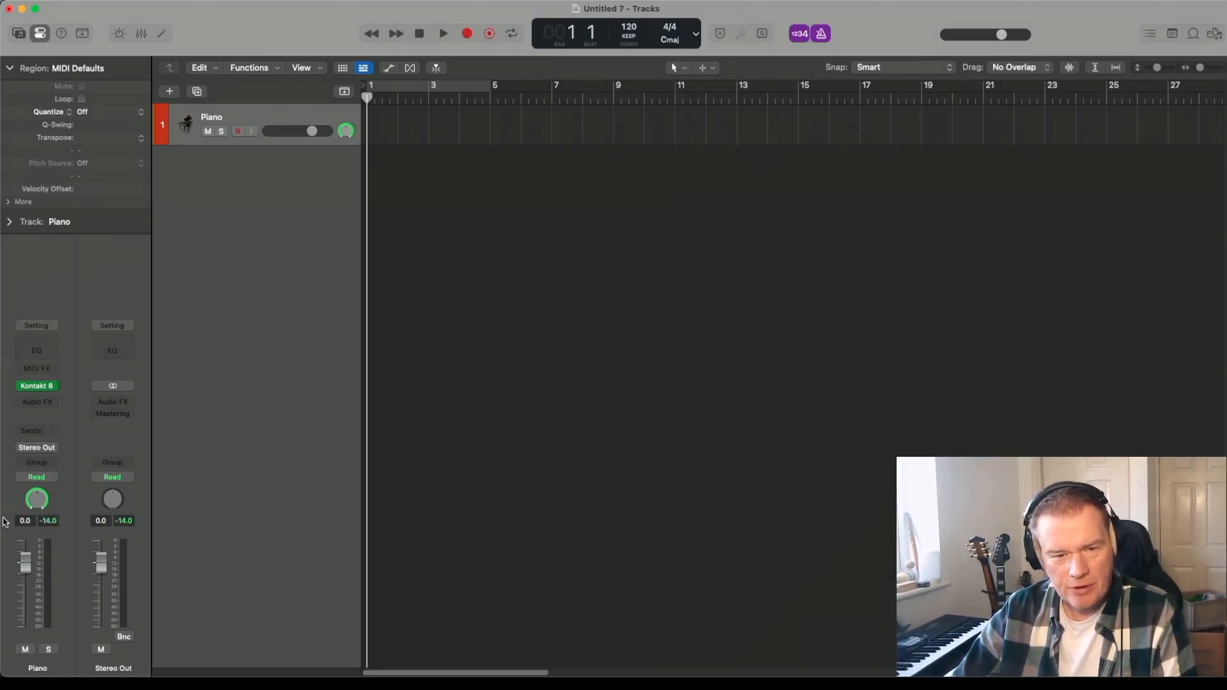
{"action": "right_click", "coordinate": [35, 507]}
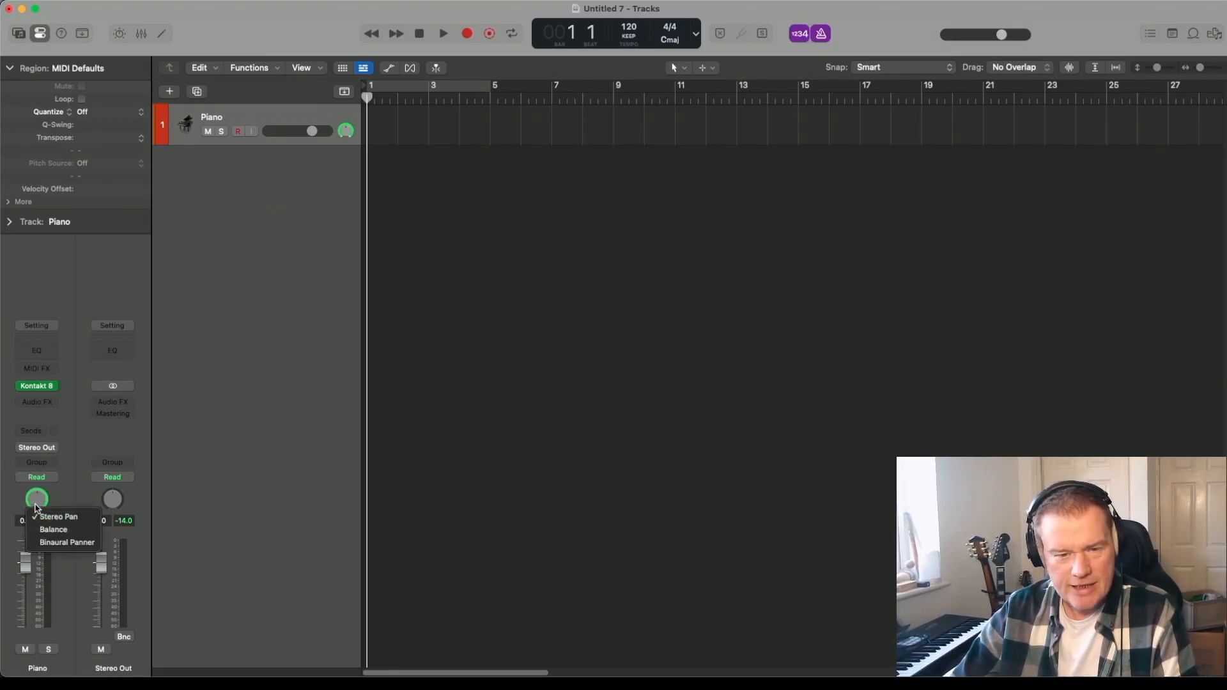
{"action": "left_click", "coordinate": [187, 417]}
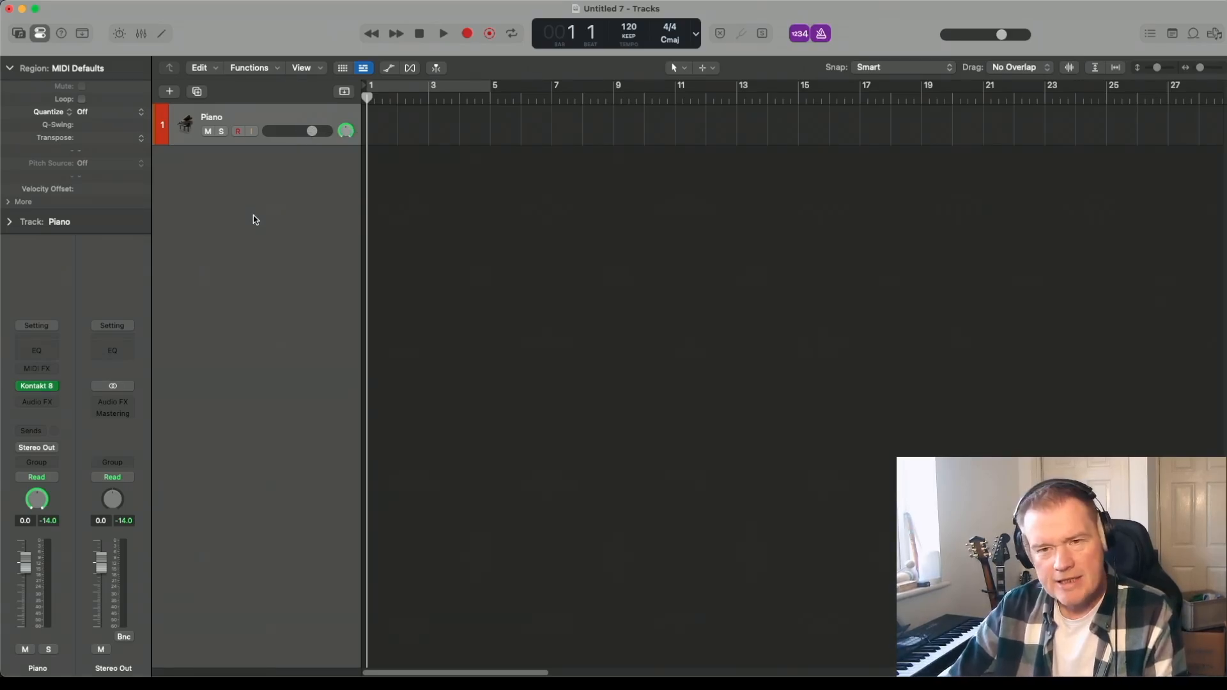
Open the mixer and create six new auxiliary channel strips.
{"action": "key", "text": "x"}
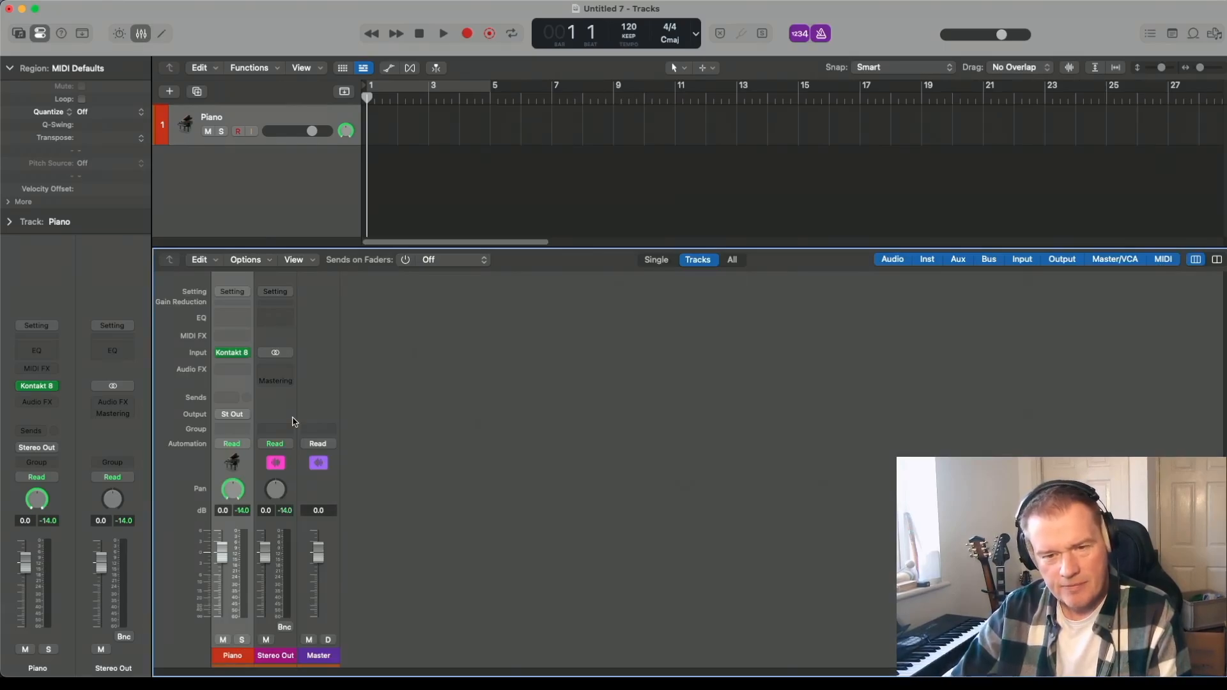
{"action": "left_click", "coordinate": [248, 260]}
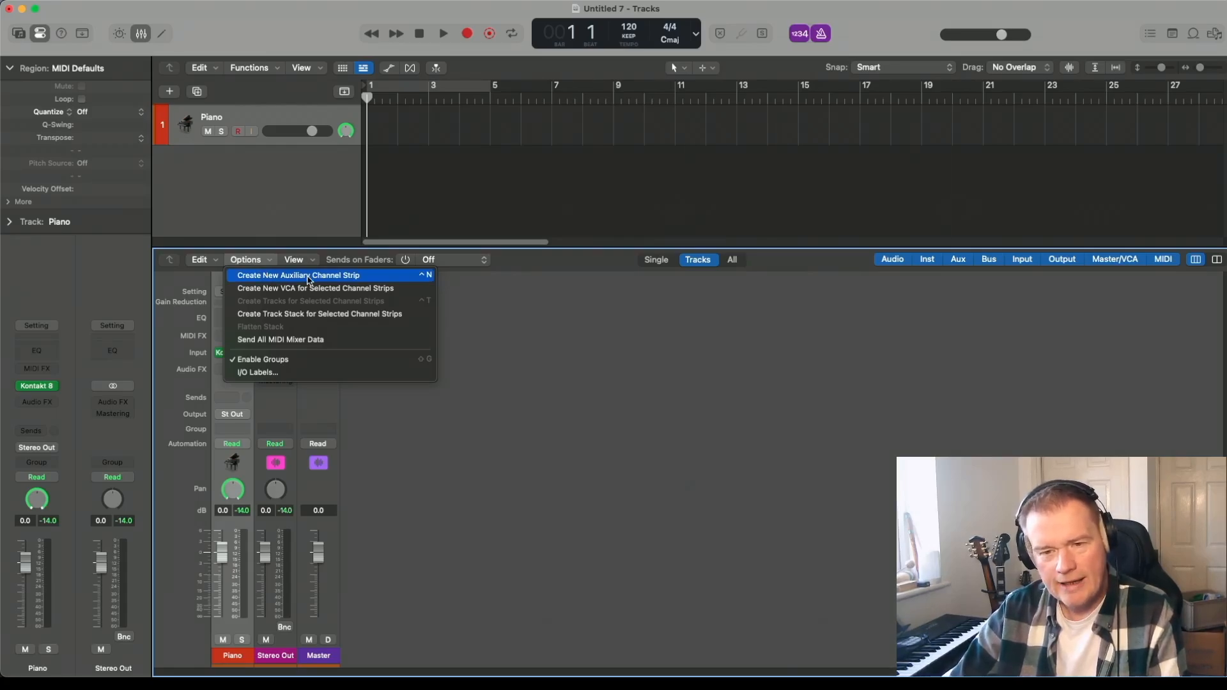
{"action": "left_click", "coordinate": [369, 445]}
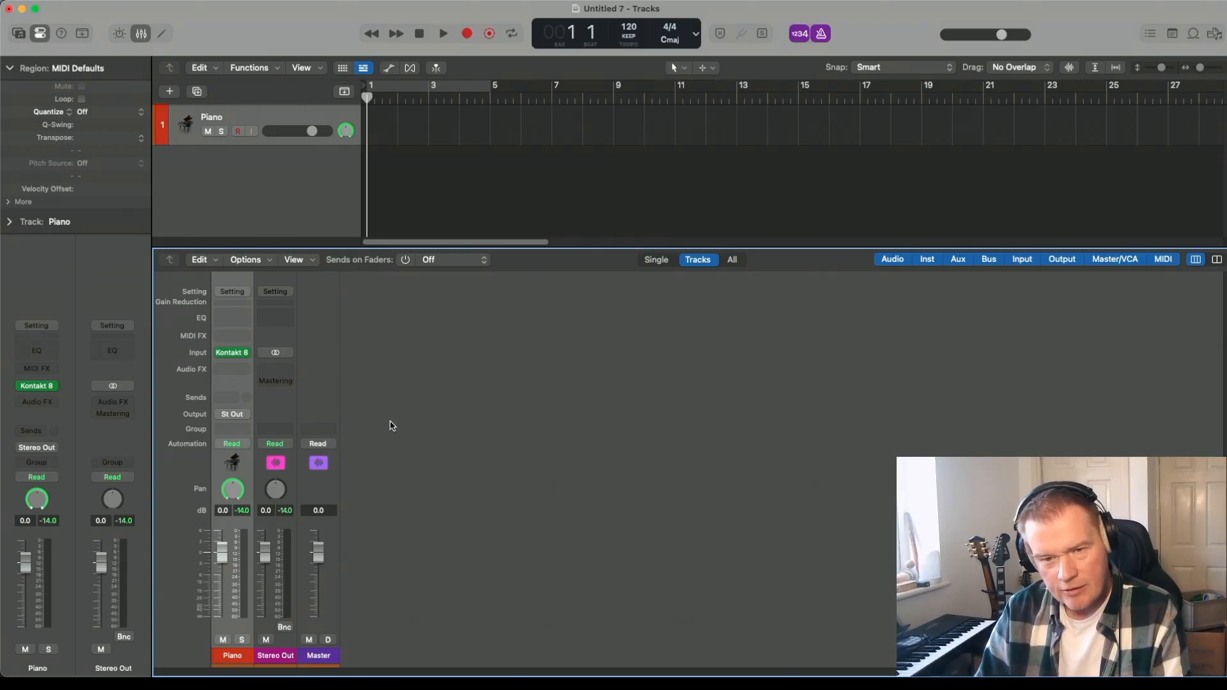
{"action": "key", "text": "ctrl+n"}
{"action": "key", "text": "ctrl+n"}
{"action": "key", "text": "ctrl+n"}
{"action": "key", "text": "ctrl+n"}
{"action": "key", "text": "ctrl+n"}
{"action": "key", "text": "ctrl+n"}
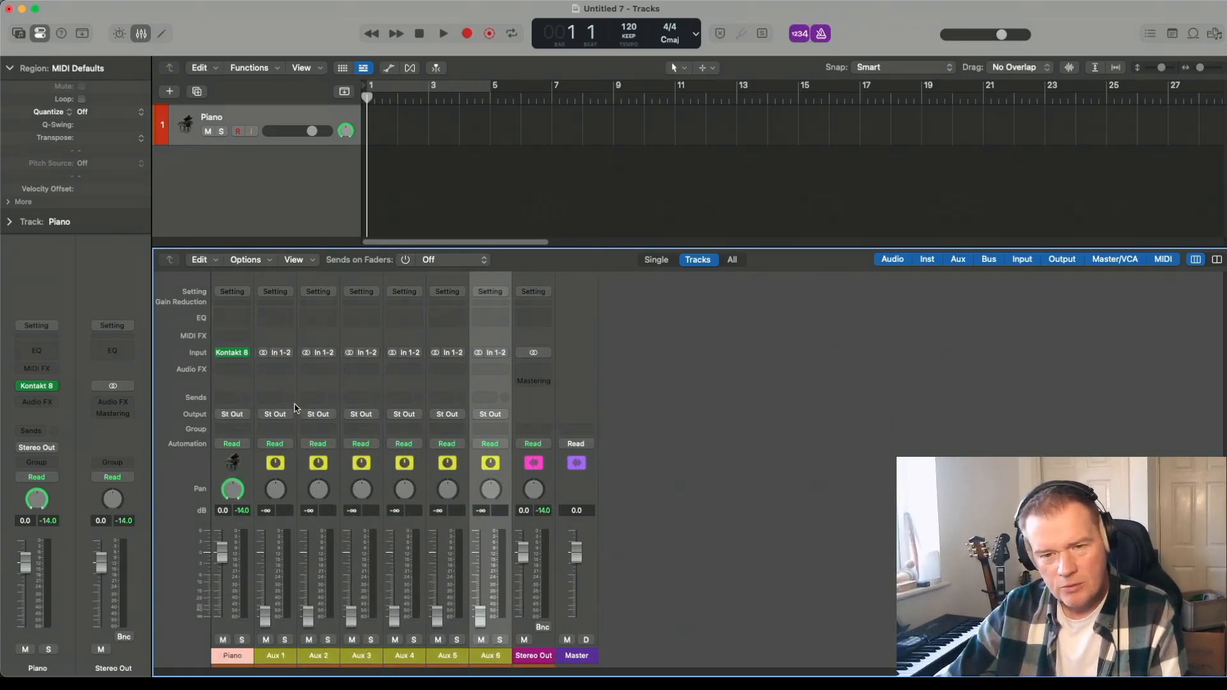
Insert a stereo AIR Studios Reverb on all six auxiliary strips and set their faders to 0.0 dB.
{"action": "left_click", "coordinate": [265, 384], "text": "shift"}
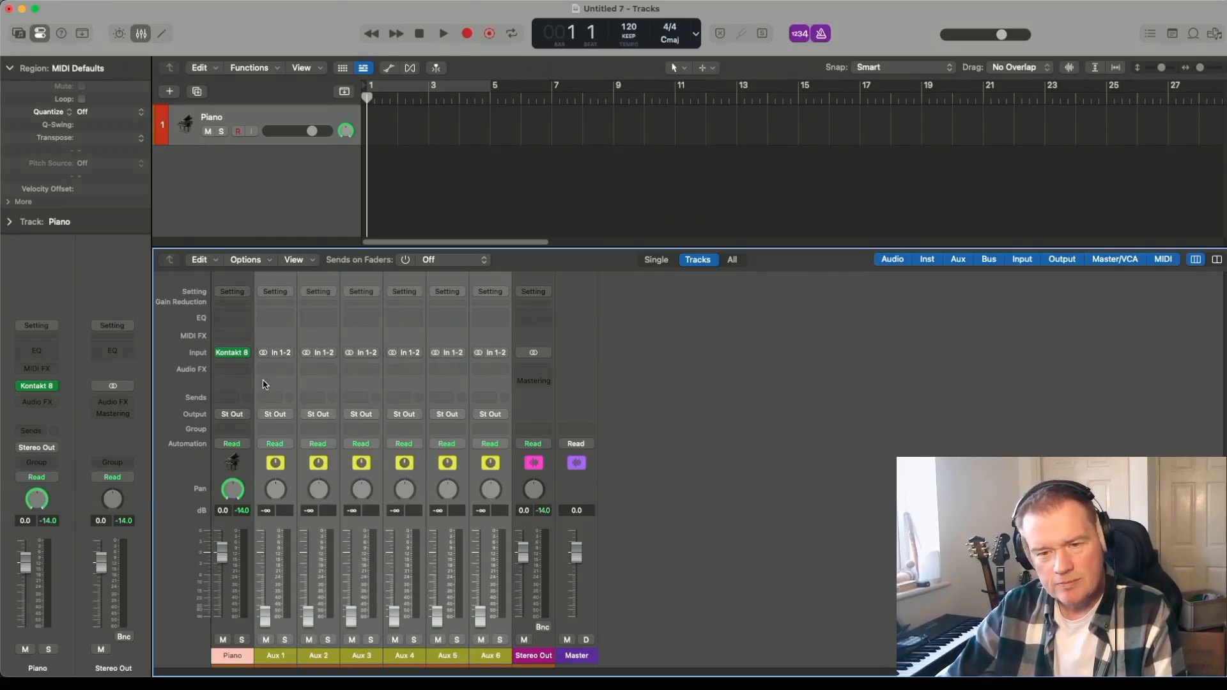
{"action": "left_click", "coordinate": [269, 372]}
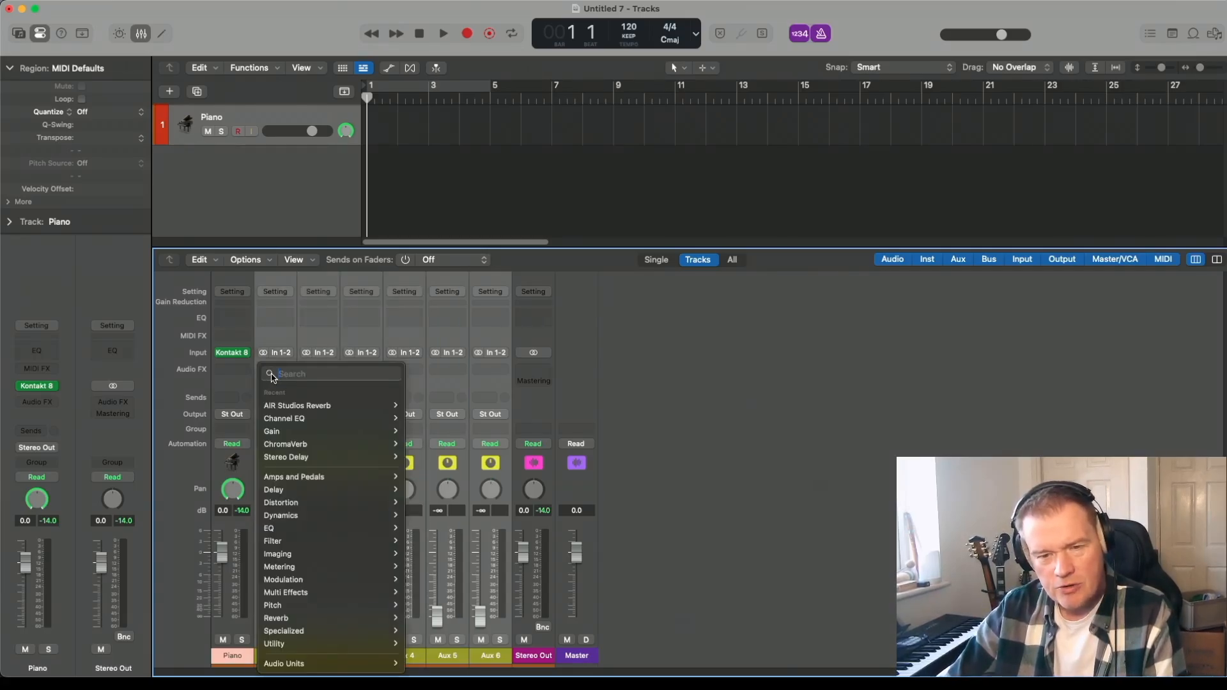
{"action": "mouse_move", "coordinate": [303, 404]}
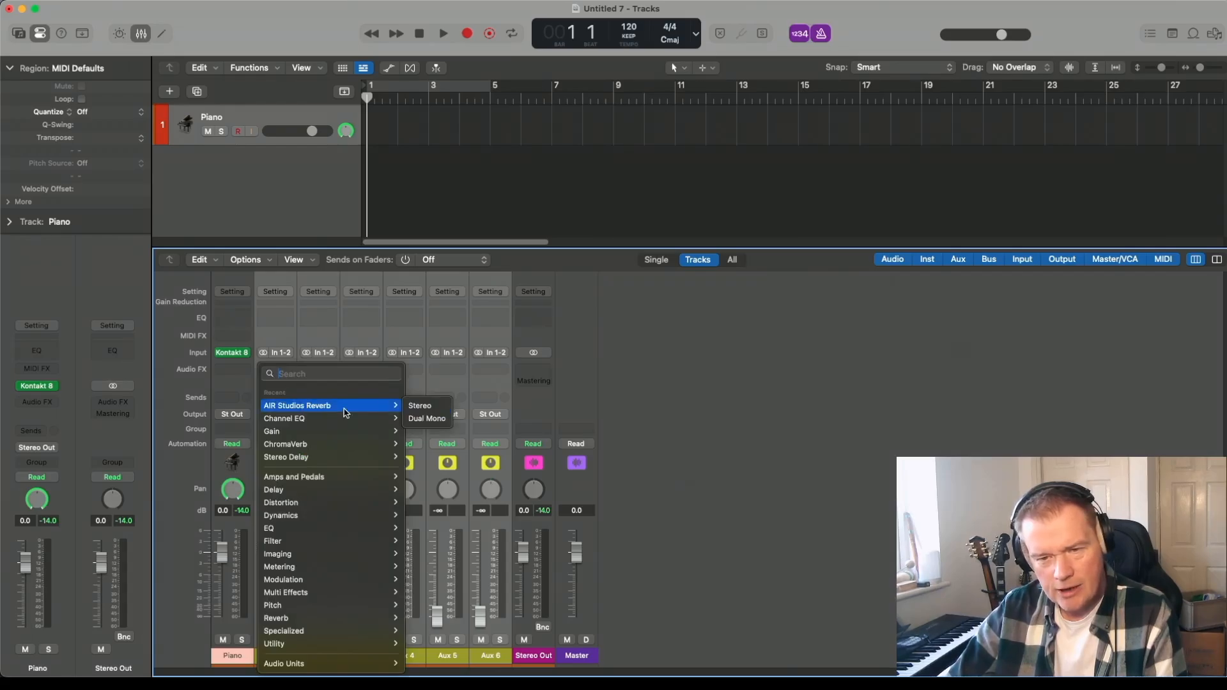
{"action": "left_click", "coordinate": [421, 407]}
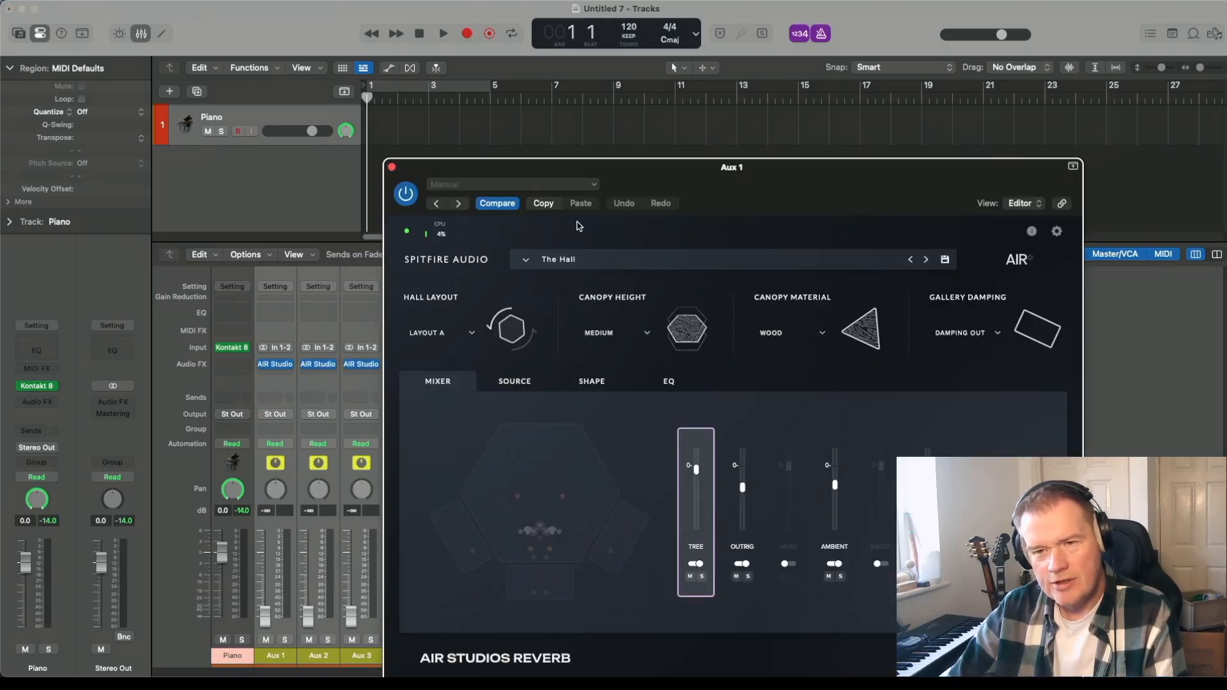
{"action": "left_click", "coordinate": [392, 168]}
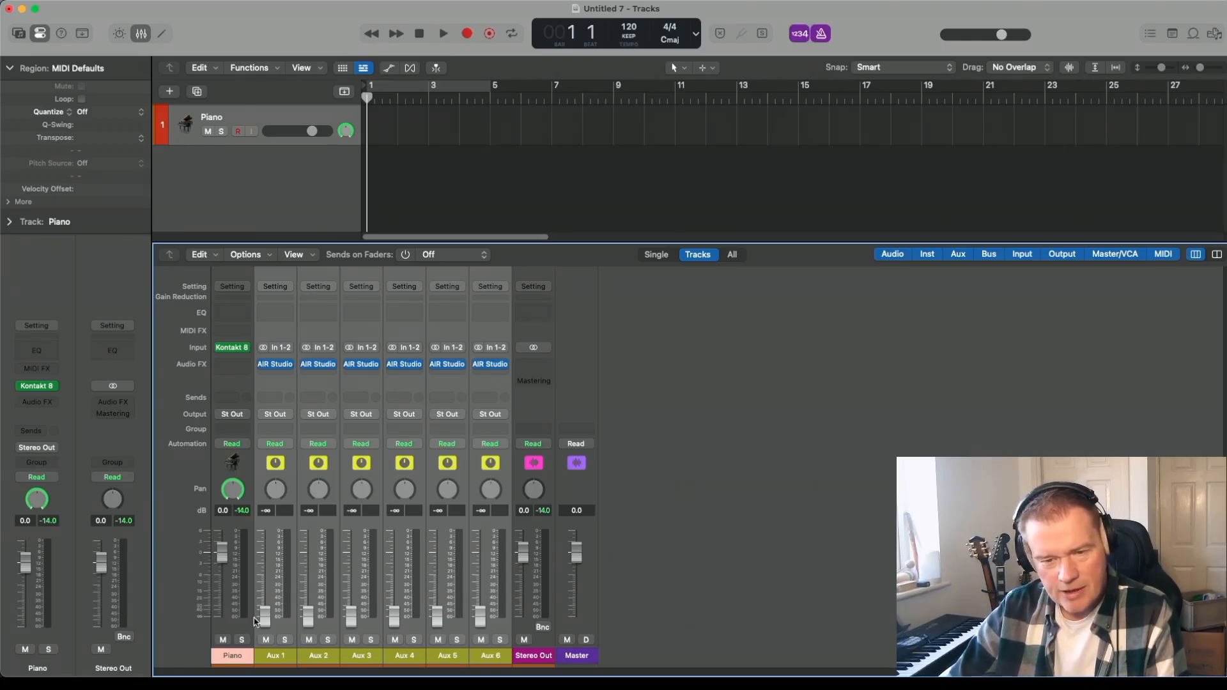
{"action": "left_click", "coordinate": [480, 623], "text": "alt"}
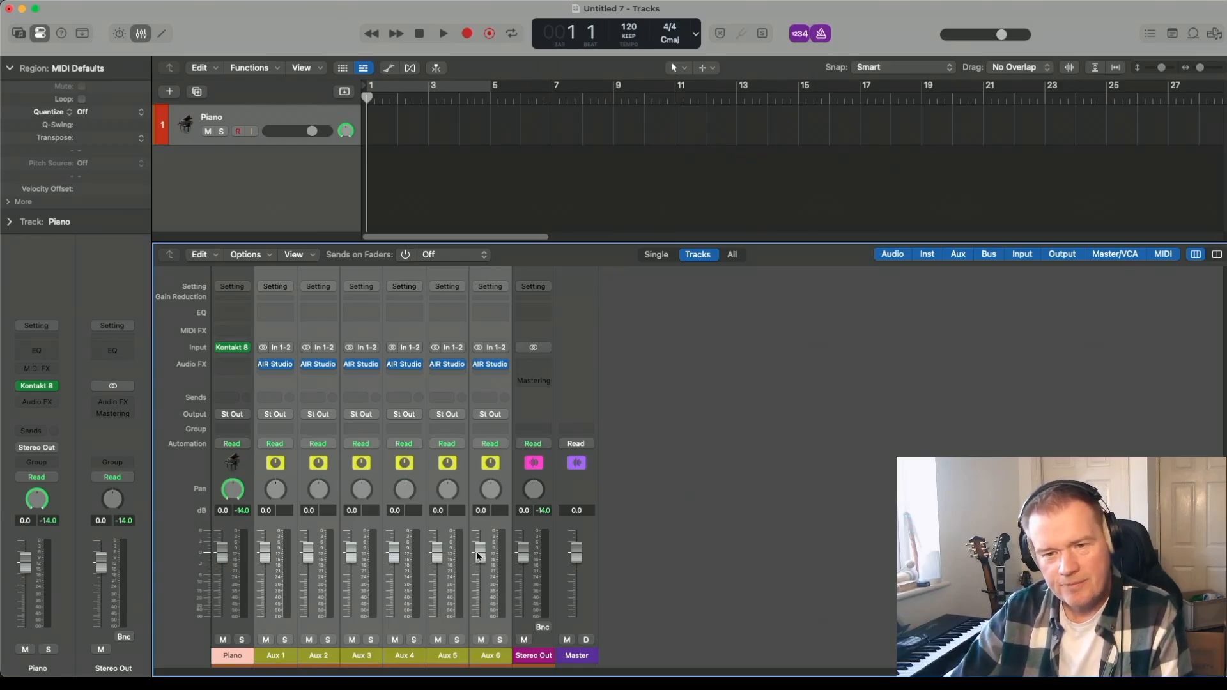
Rename the six auxiliary channel strips REV 1 through REV 6.
{"action": "left_click", "coordinate": [276, 656]}
{"action": "double_click", "coordinate": [277, 655]}
{"action": "type", "text": "REV 1"}
{"action": "key", "text": "Return"}
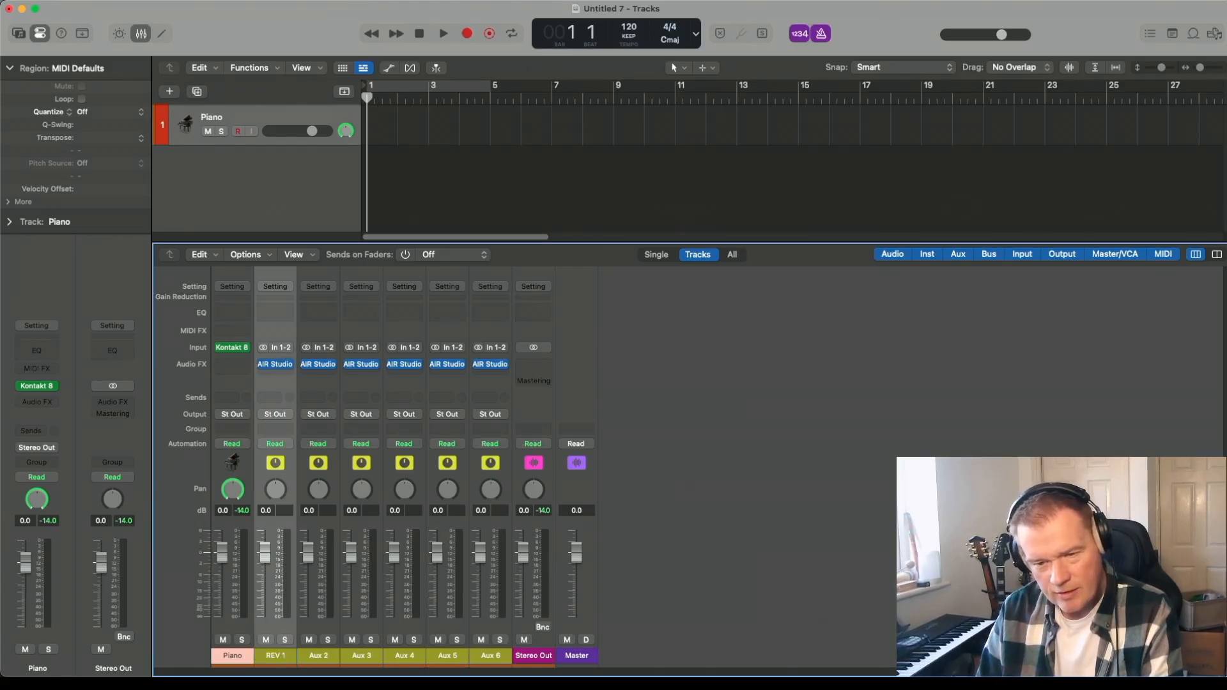
{"action": "double_click", "coordinate": [319, 655]}
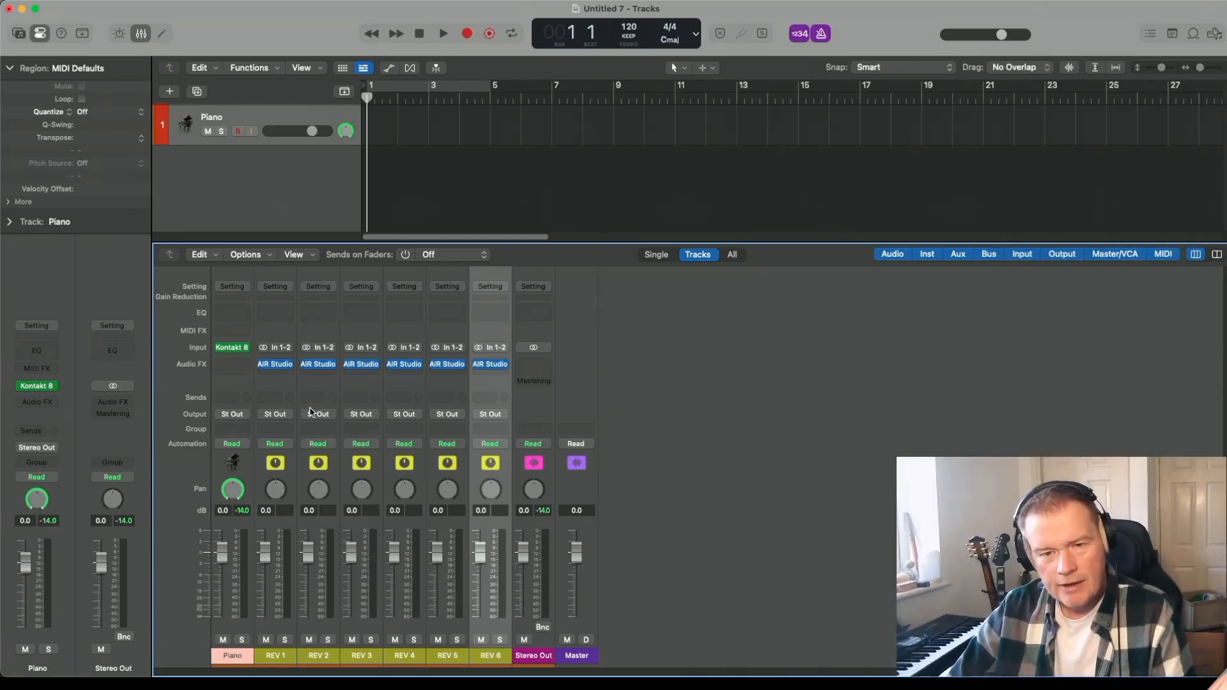
Set the inputs of REV 1 through REV 6 to Bus 11 through Bus 16 respectively.
{"action": "left_click", "coordinate": [287, 347]}
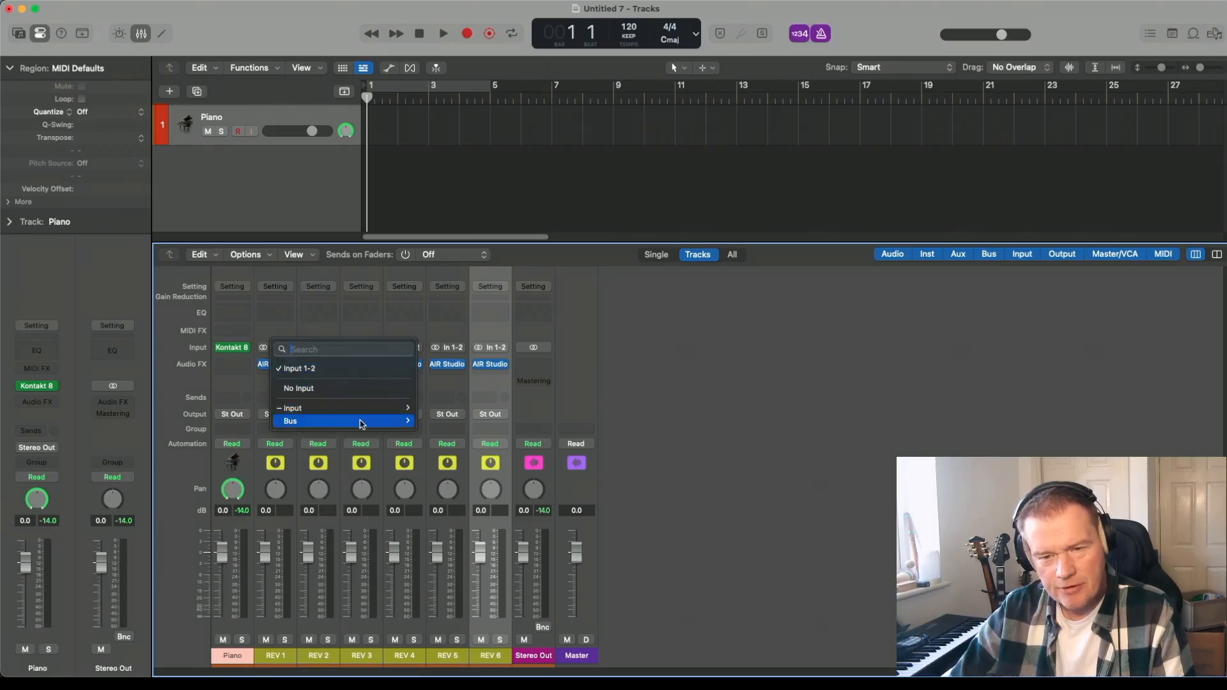
{"action": "mouse_move", "coordinate": [362, 423]}
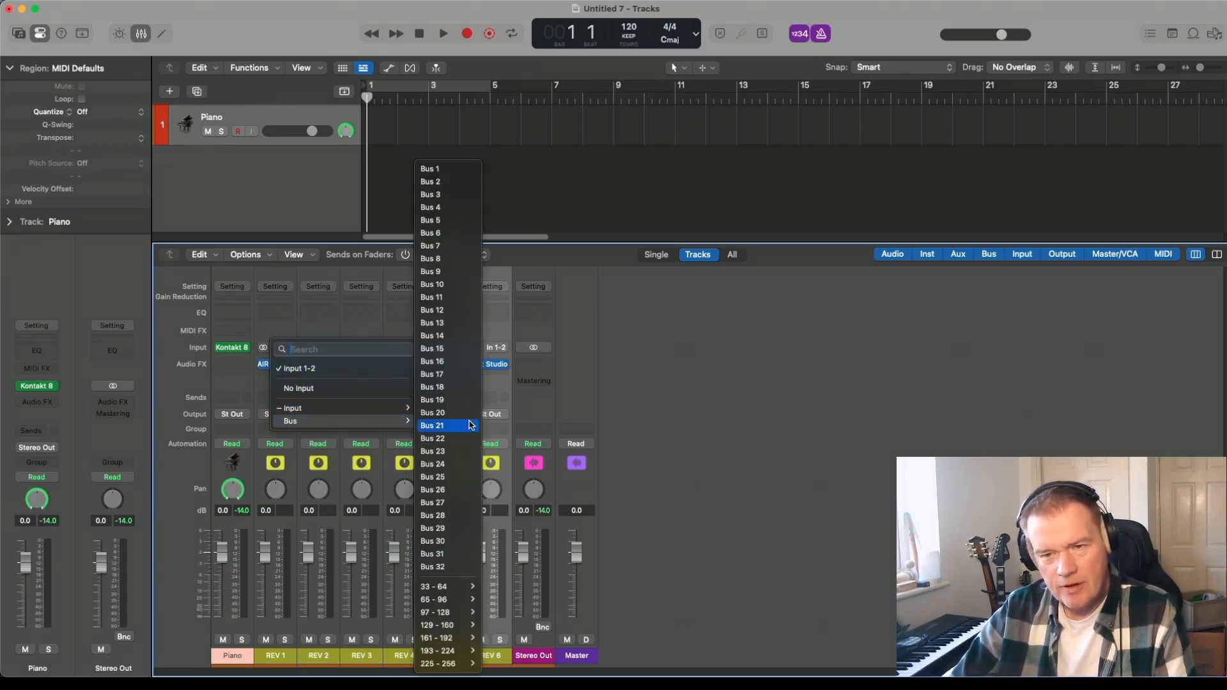
{"action": "left_click", "coordinate": [459, 306]}
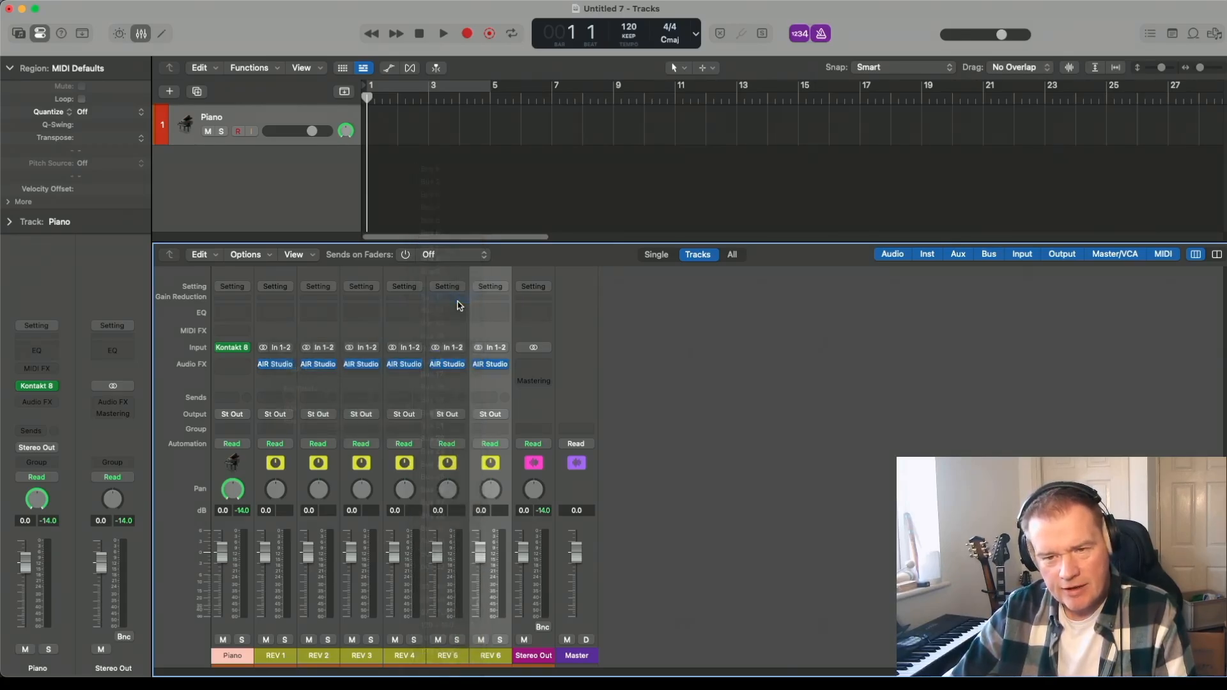
{"action": "left_click", "coordinate": [336, 347]}
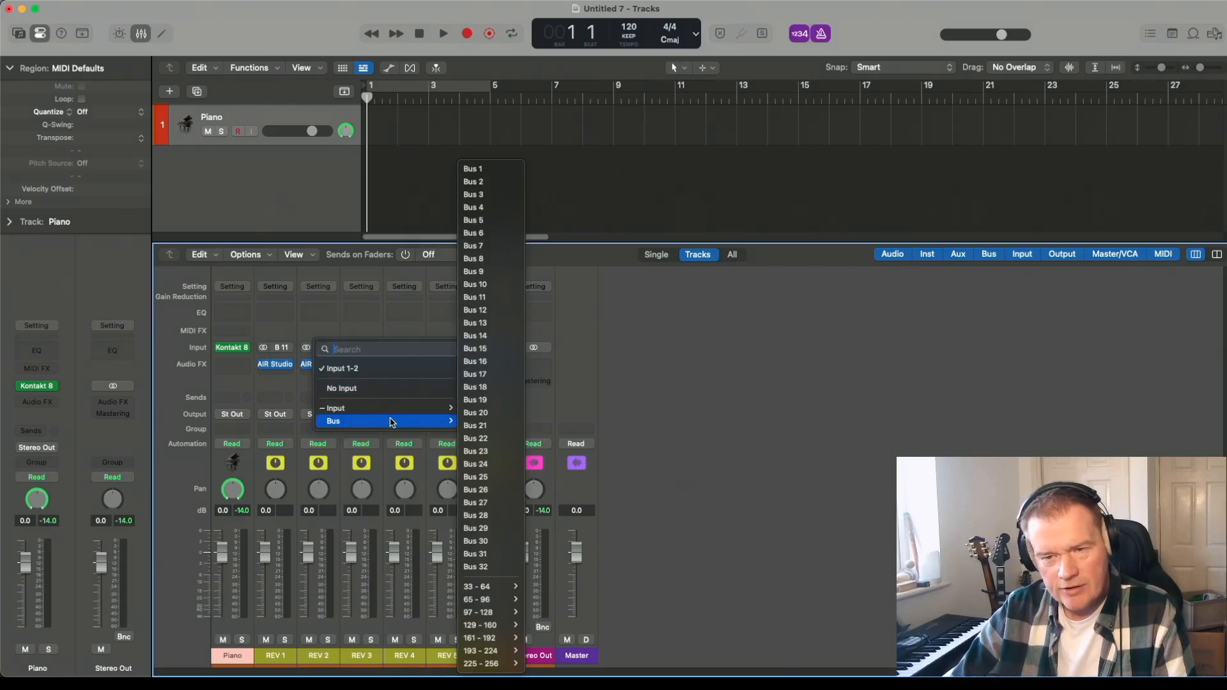
{"action": "left_click", "coordinate": [496, 312]}
{"action": "left_click", "coordinate": [373, 349]}
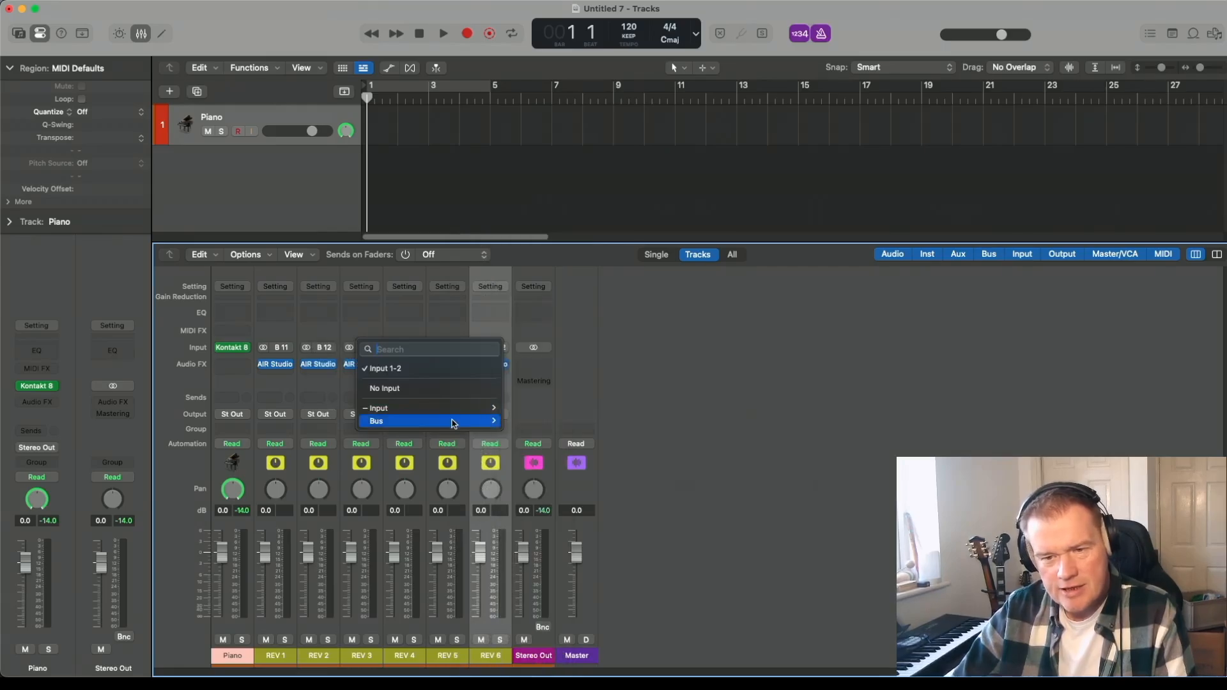
{"action": "mouse_move", "coordinate": [451, 421]}
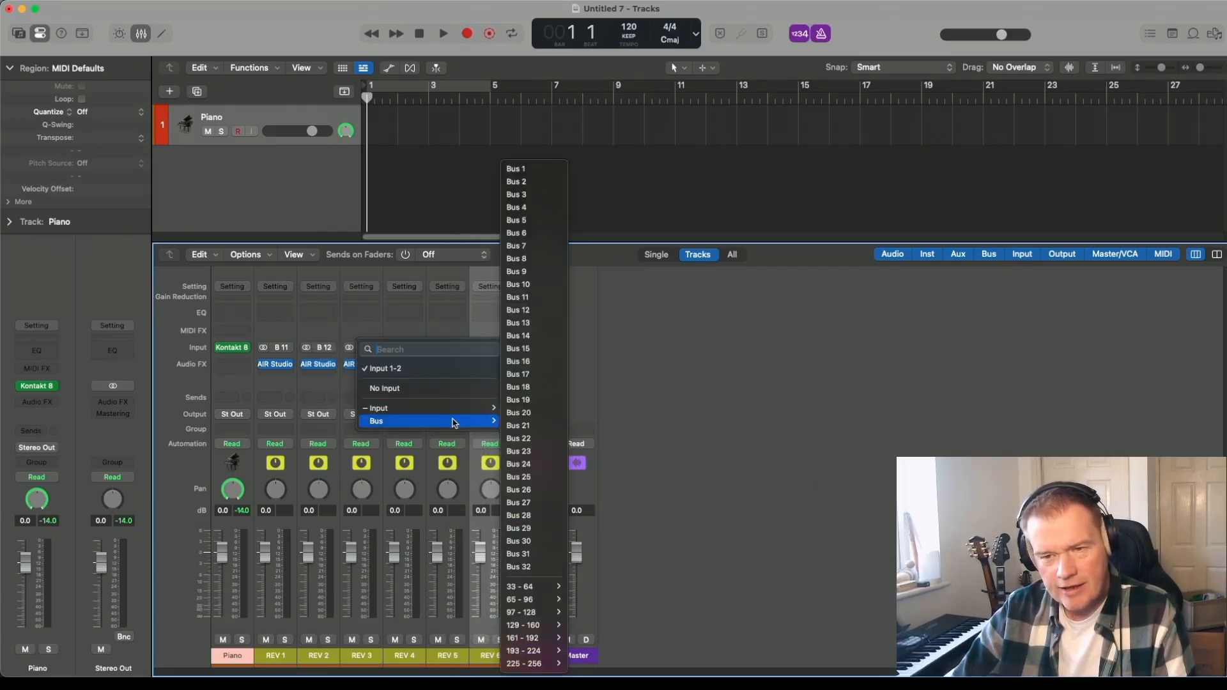
{"action": "left_click", "coordinate": [547, 324]}
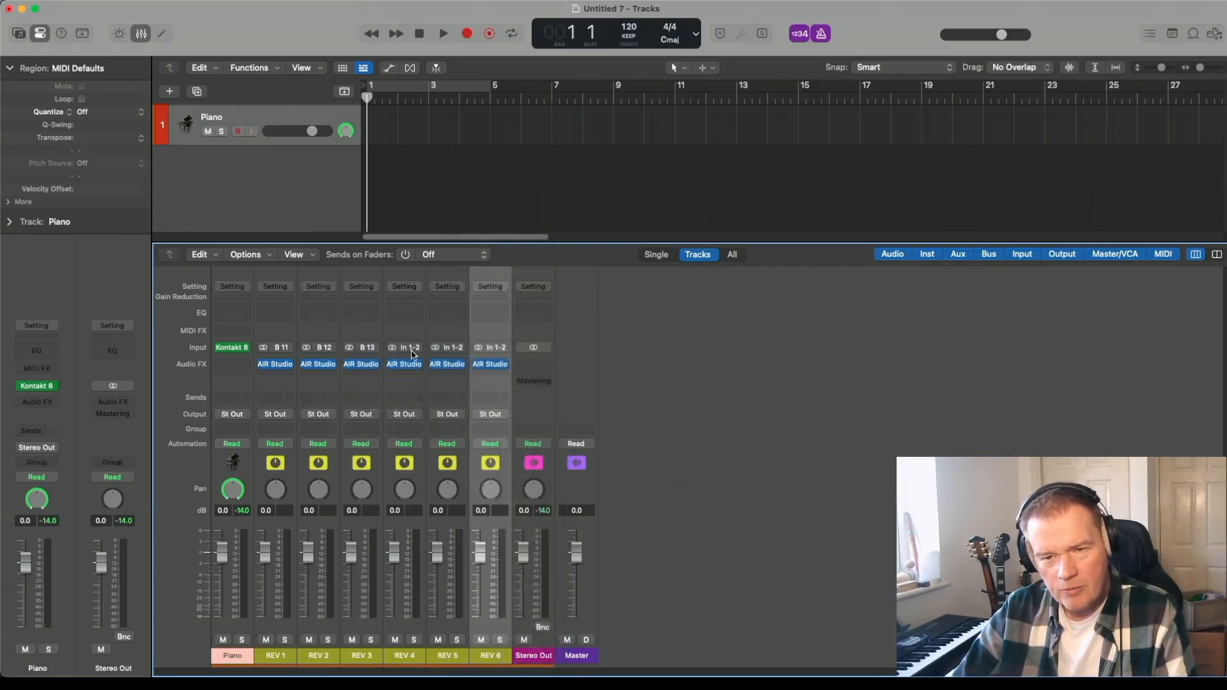
{"action": "left_click", "coordinate": [409, 349]}
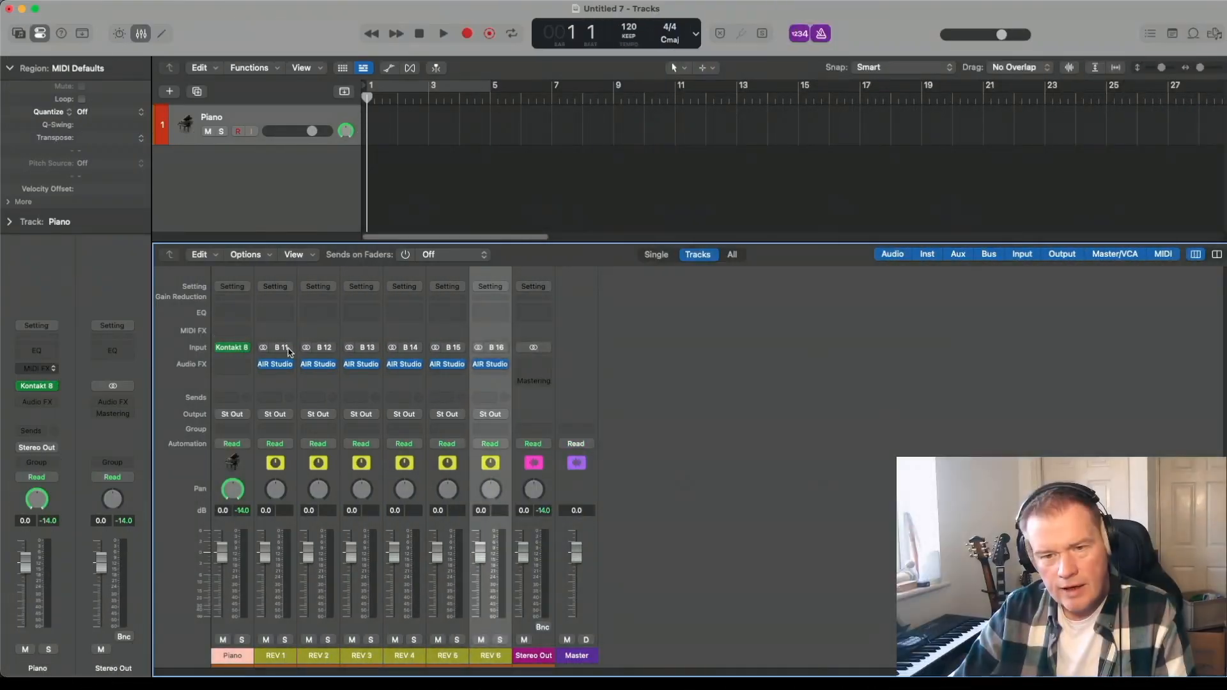
Create arrangement tracks for all six REV auxiliary strips and look through them in the track list.
{"action": "left_click", "coordinate": [284, 335], "text": "shift"}
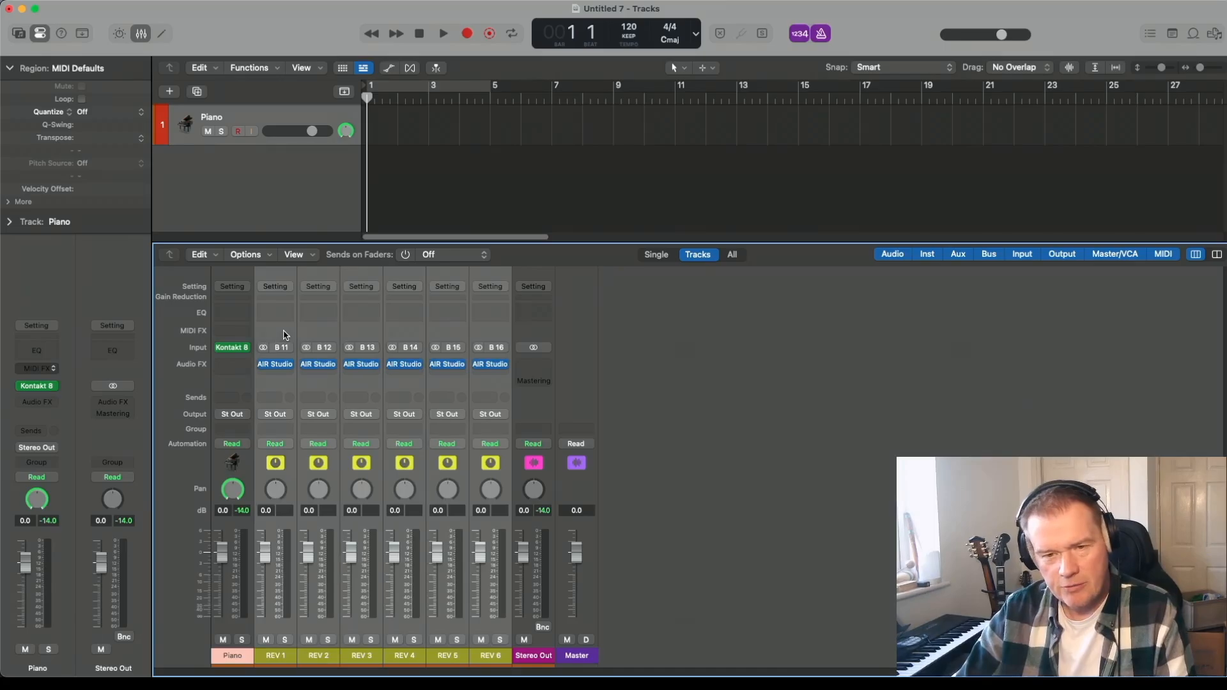
{"action": "right_click", "coordinate": [284, 335]}
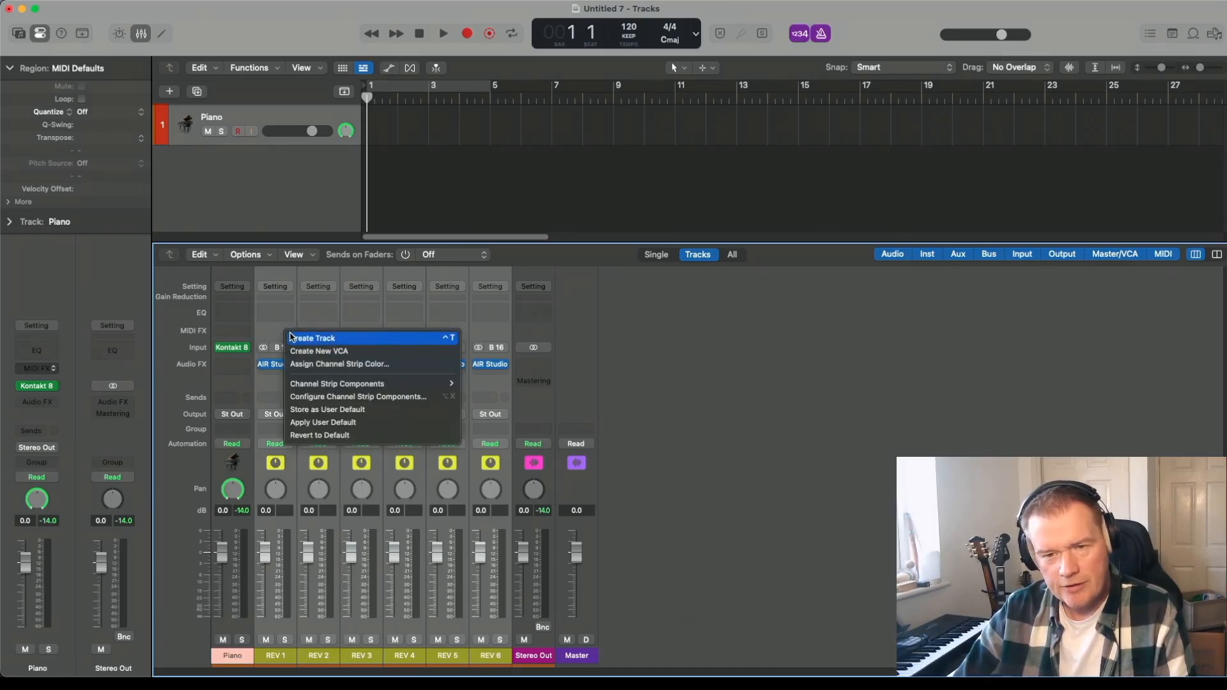
{"action": "left_click", "coordinate": [290, 338]}
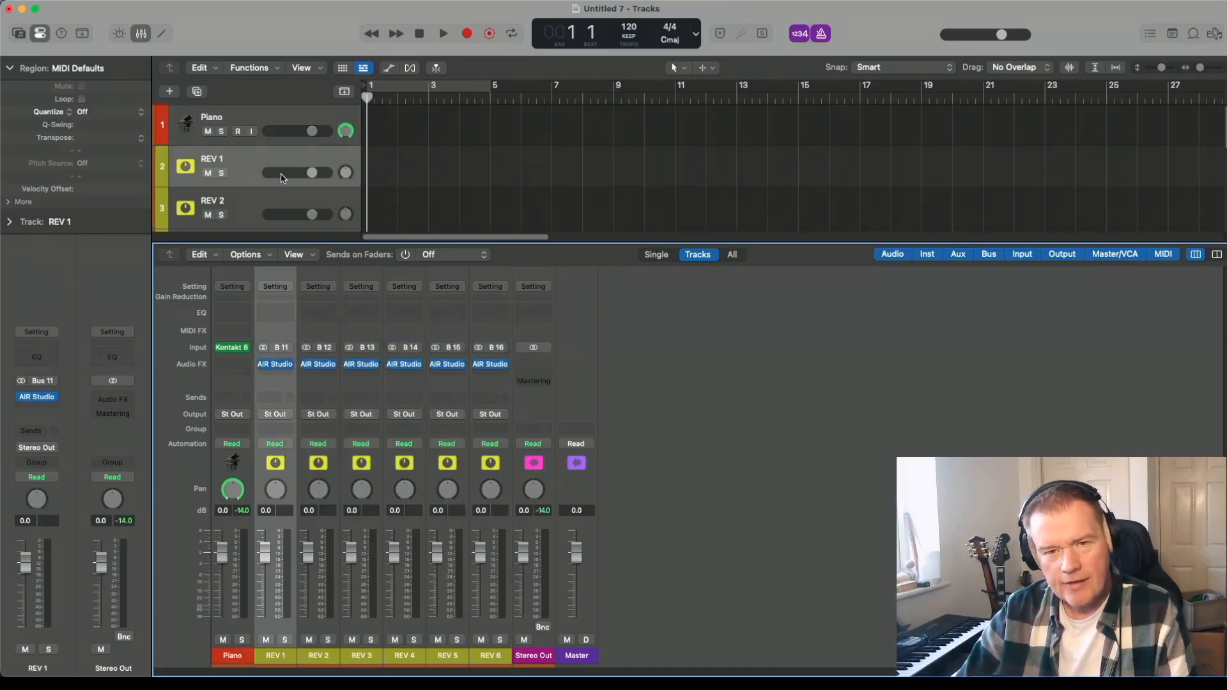
{"action": "scroll", "coordinate": [283, 179], "scroll_direction": "down", "scroll_amount": 3}
{"action": "scroll", "coordinate": [284, 179], "scroll_direction": "up", "scroll_amount": 3}
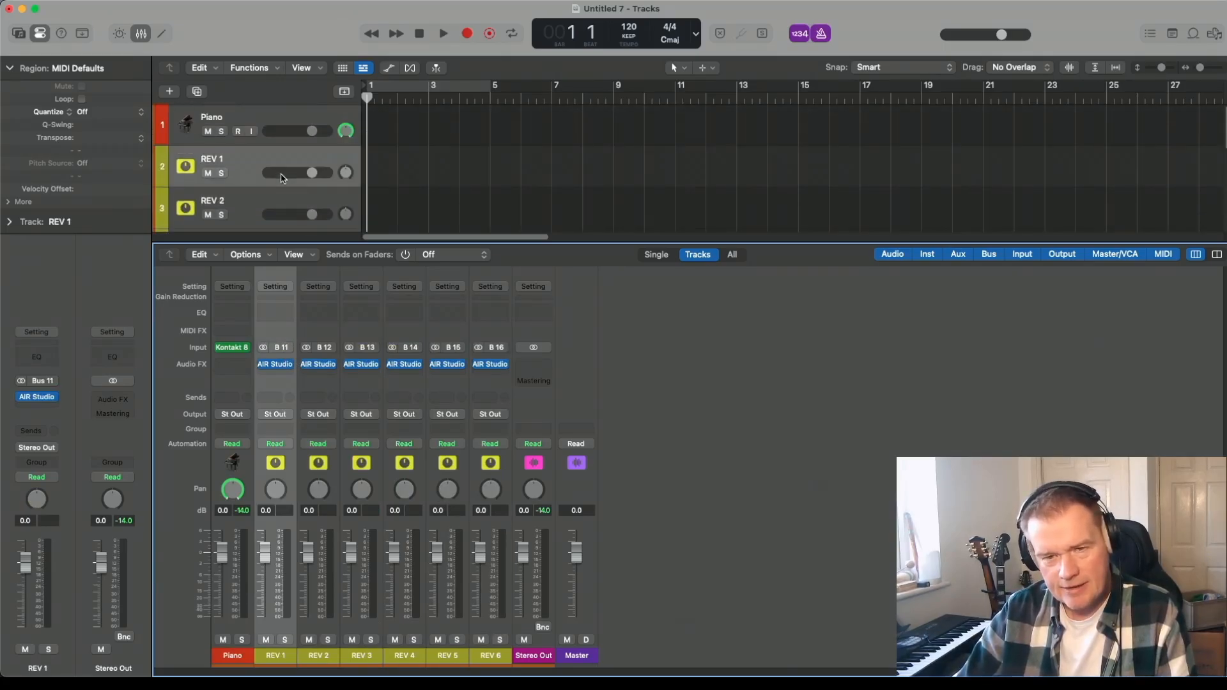
{"action": "scroll", "coordinate": [283, 179], "scroll_direction": "down", "scroll_amount": 3}
{"action": "scroll", "coordinate": [283, 179], "scroll_direction": "up", "scroll_amount": 3}
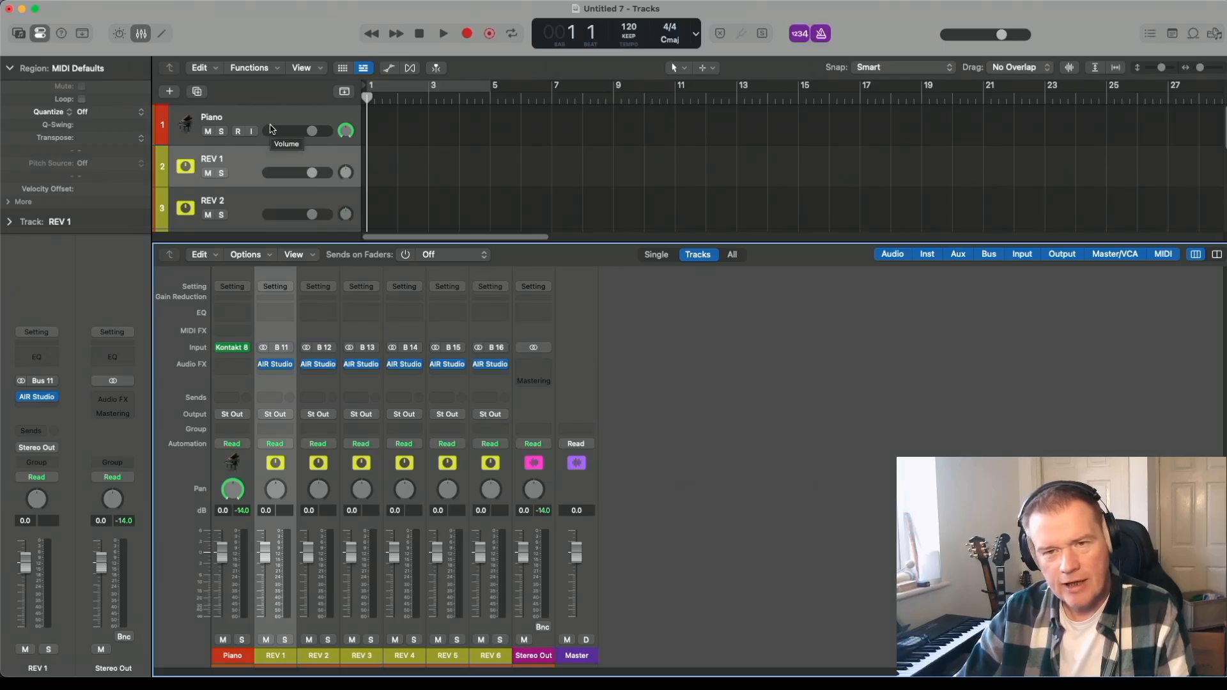
Add six Mic or Line audio tracks below the Piano track with no input and stereo output.
{"action": "left_click", "coordinate": [217, 117]}
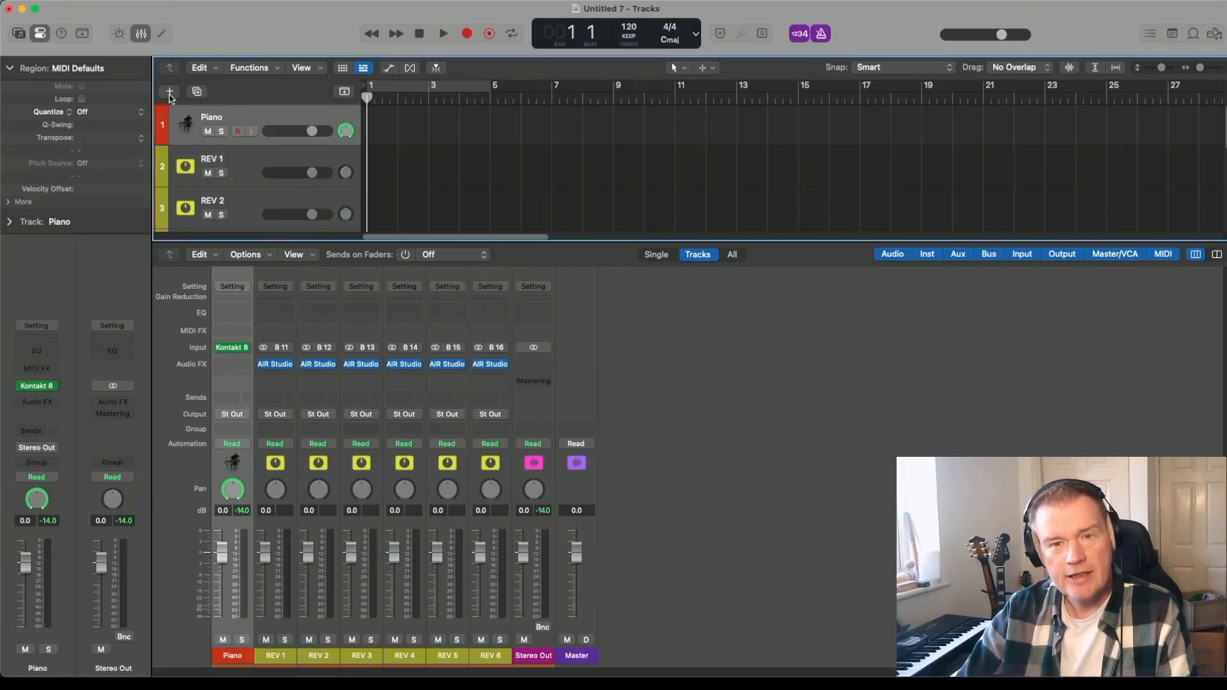
{"action": "left_click", "coordinate": [170, 93]}
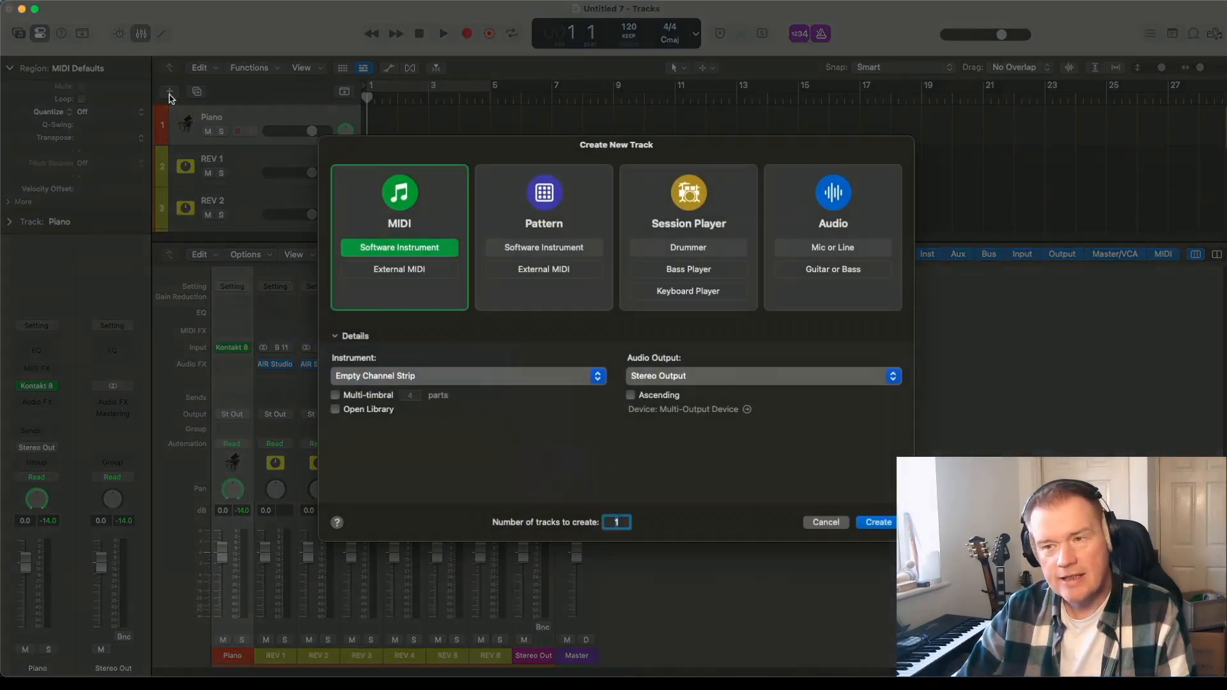
{"action": "left_click", "coordinate": [845, 191]}
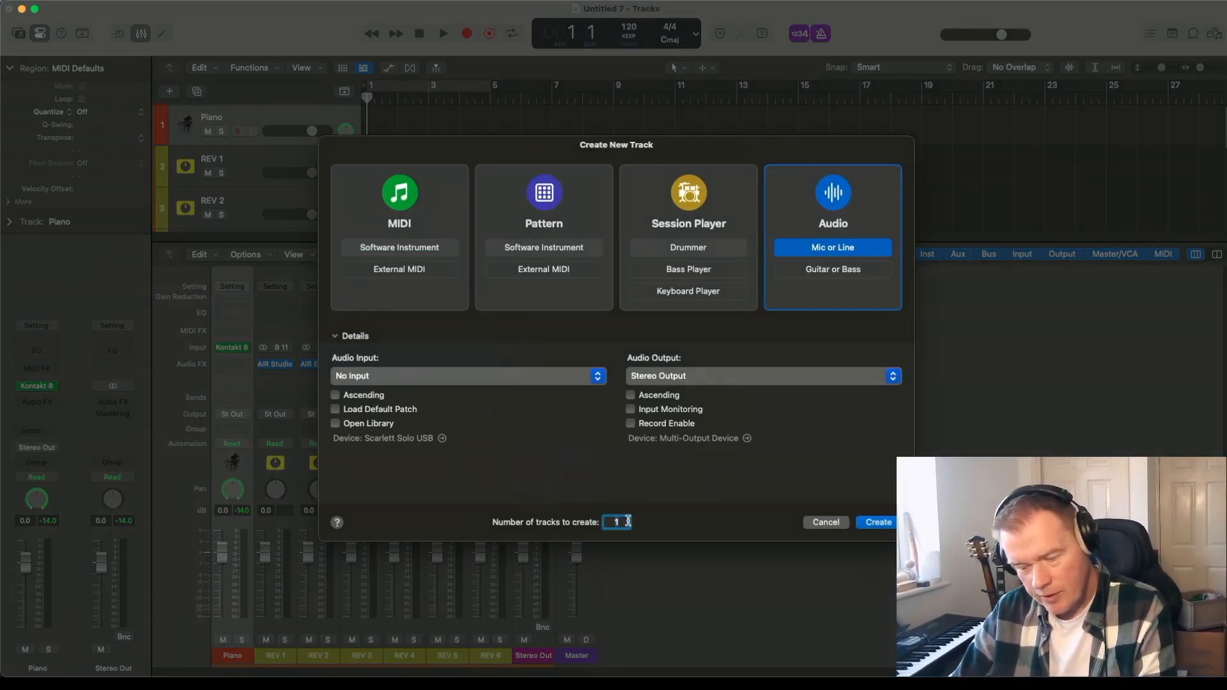
{"action": "type", "text": "6"}
{"action": "left_click", "coordinate": [874, 523]}
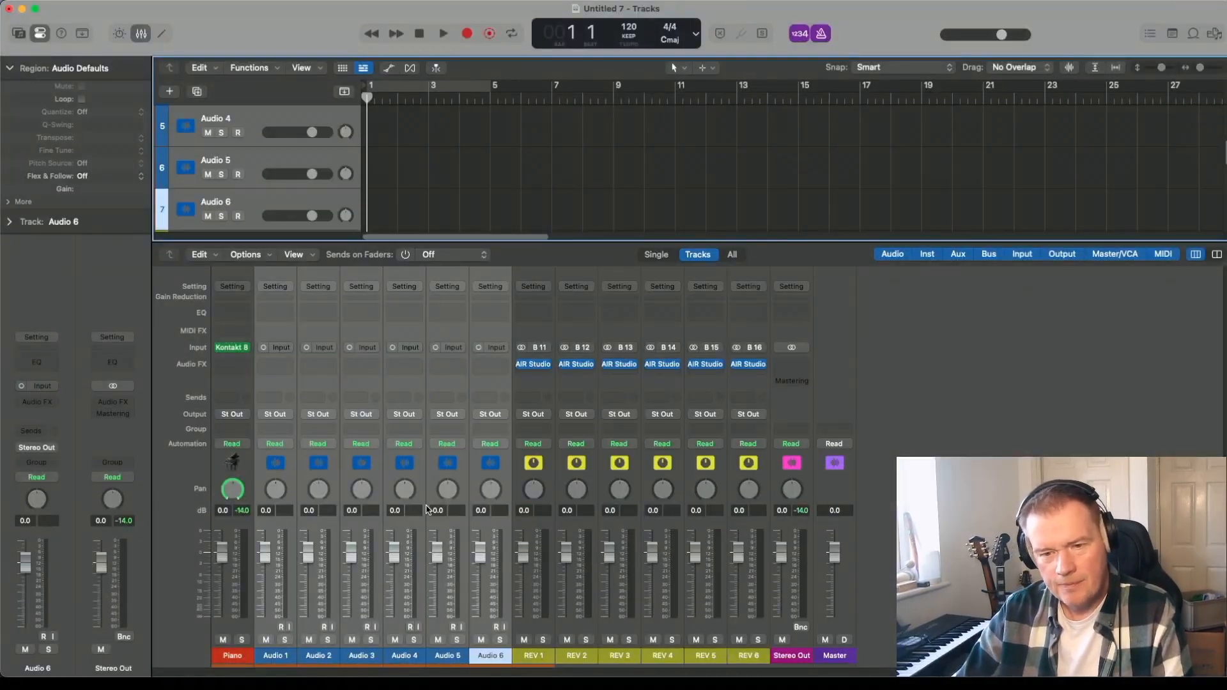
Rename the six audio tracks STEM 1 through STEM 6 and switch their input format to stereo.
{"action": "double_click", "coordinate": [272, 655]}
{"action": "type", "text": "STEM 1"}
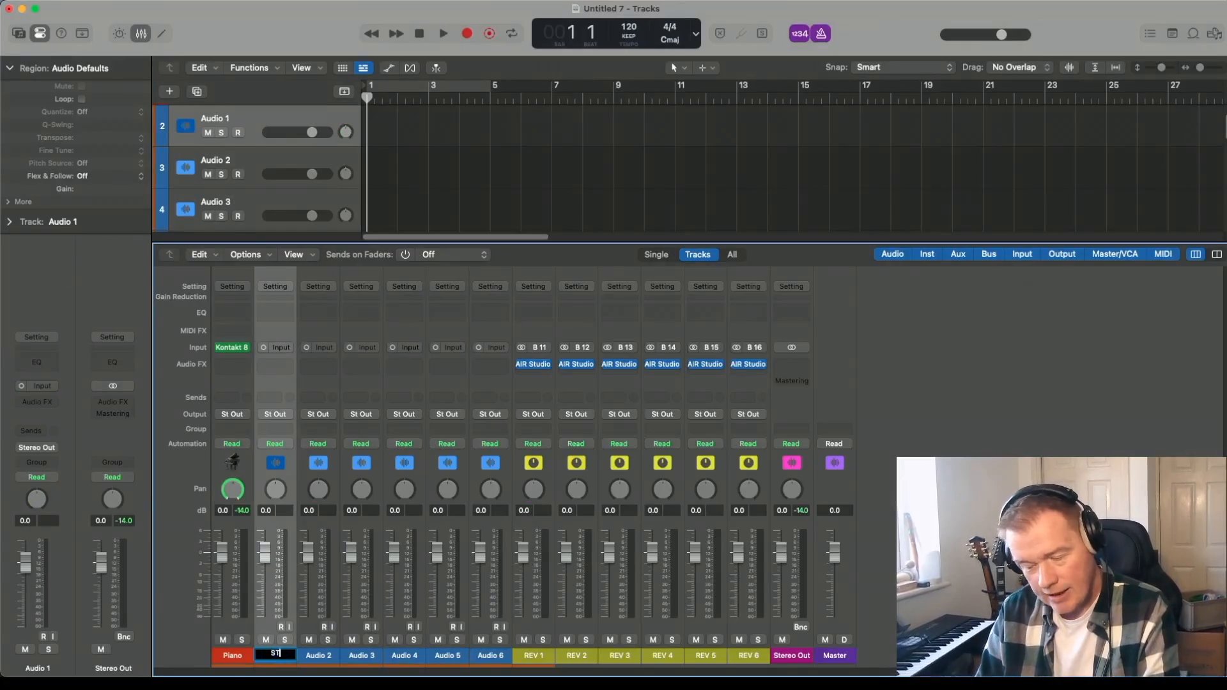
{"action": "key", "text": "Return"}
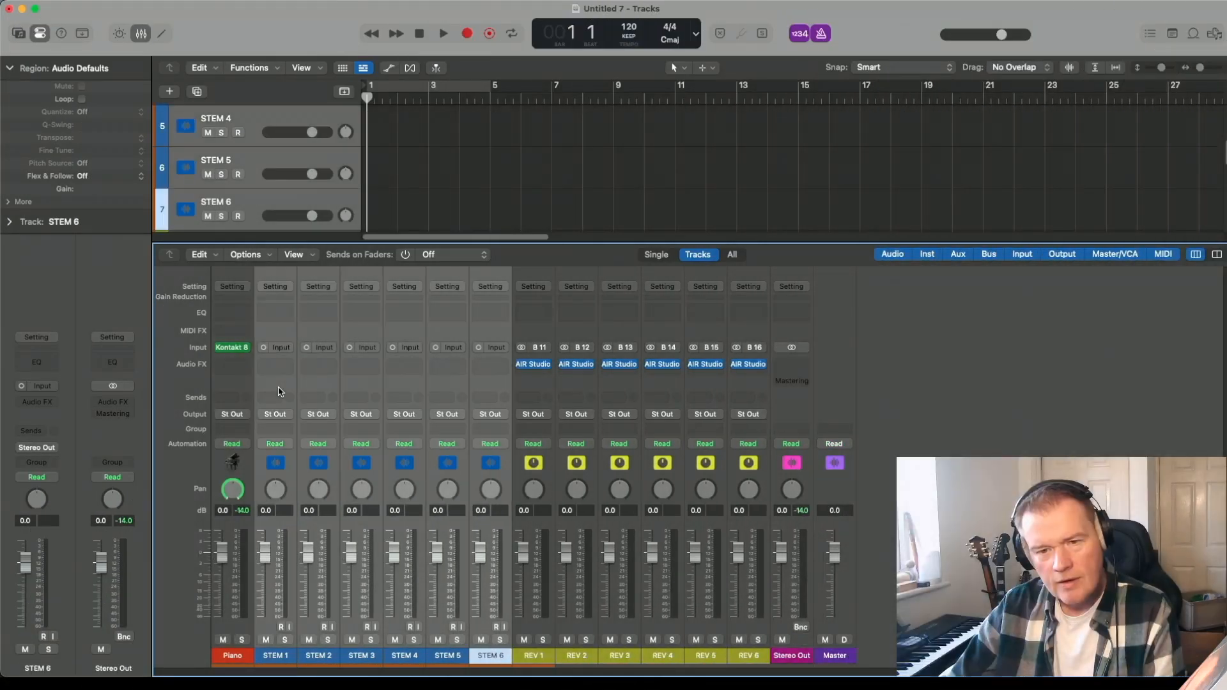
{"action": "left_click", "coordinate": [264, 348]}
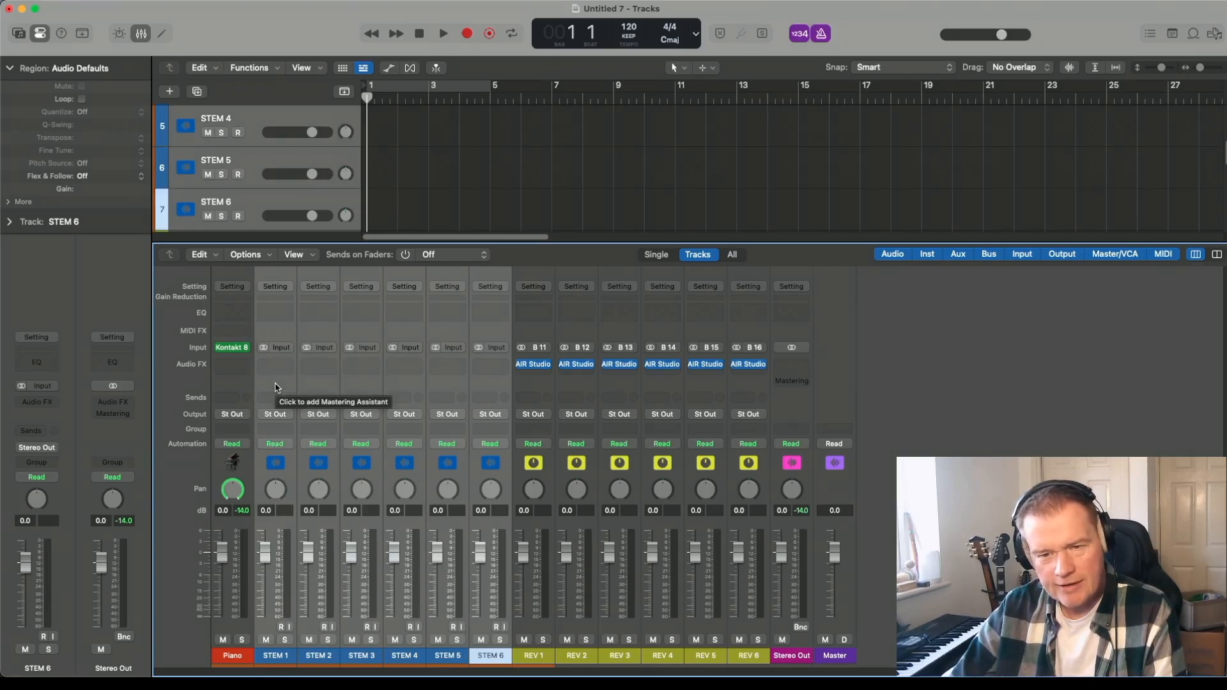
Set the inputs of STEM 1 through STEM 6 to Bus 21 through Bus 26 respectively.
{"action": "left_click", "coordinate": [278, 407]}
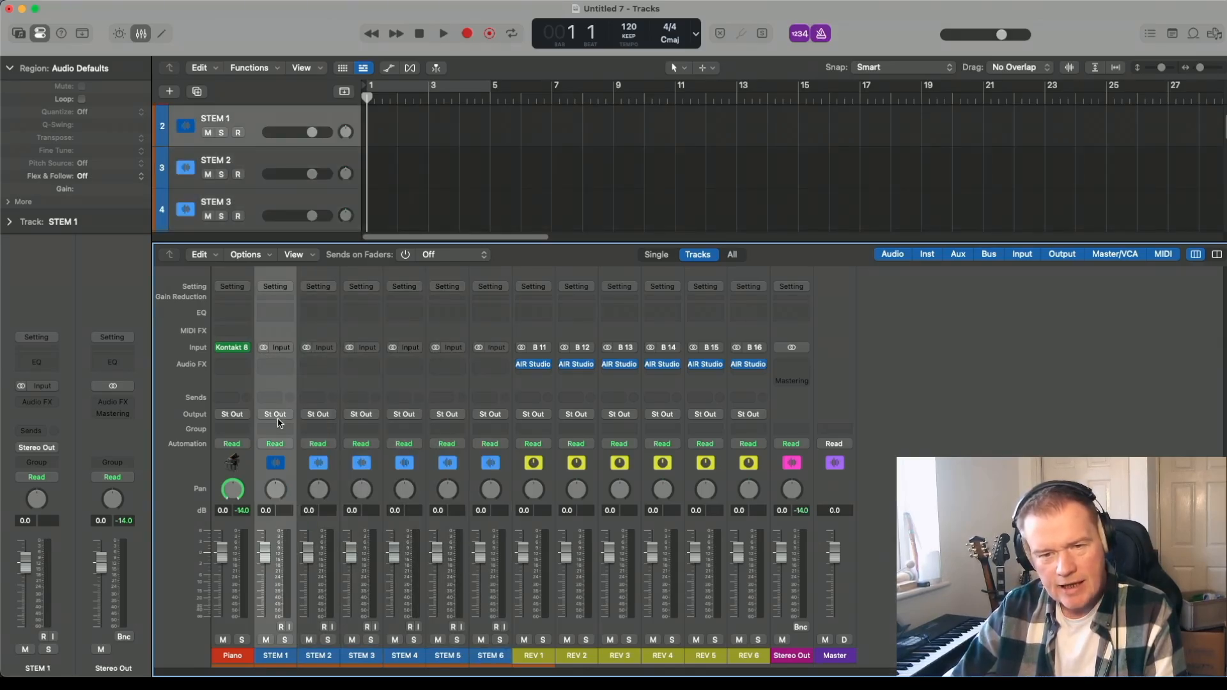
{"action": "left_click", "coordinate": [284, 348]}
{"action": "mouse_move", "coordinate": [351, 376]}
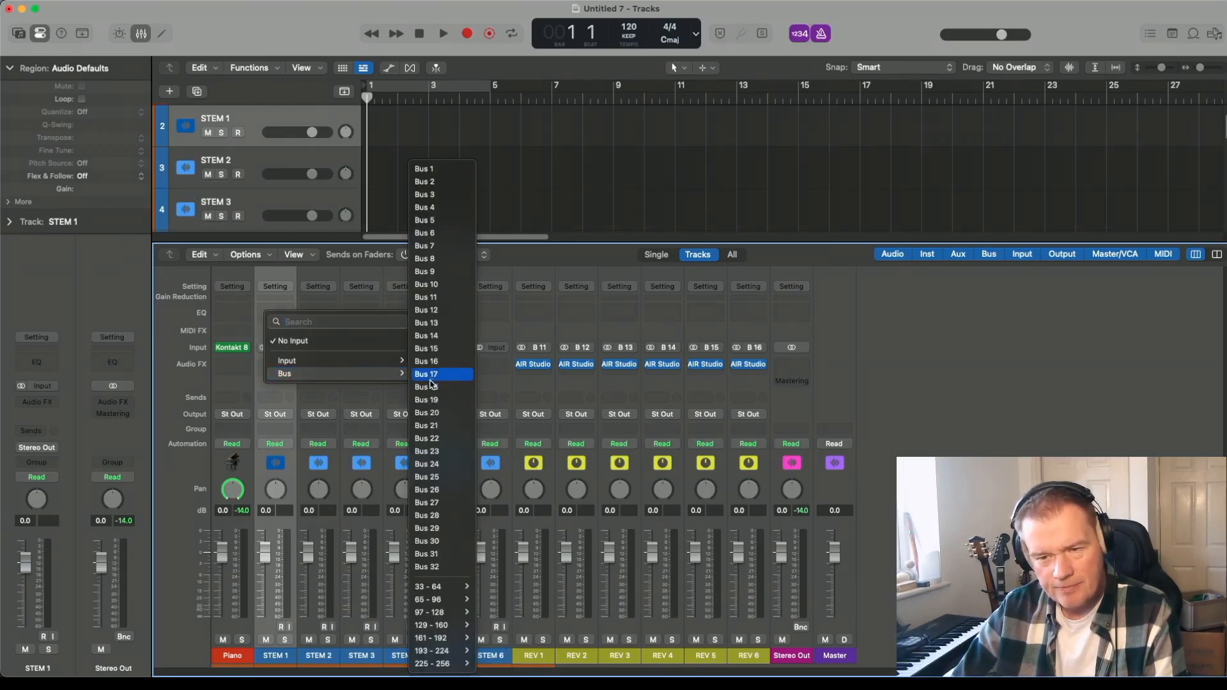
{"action": "left_click", "coordinate": [437, 425]}
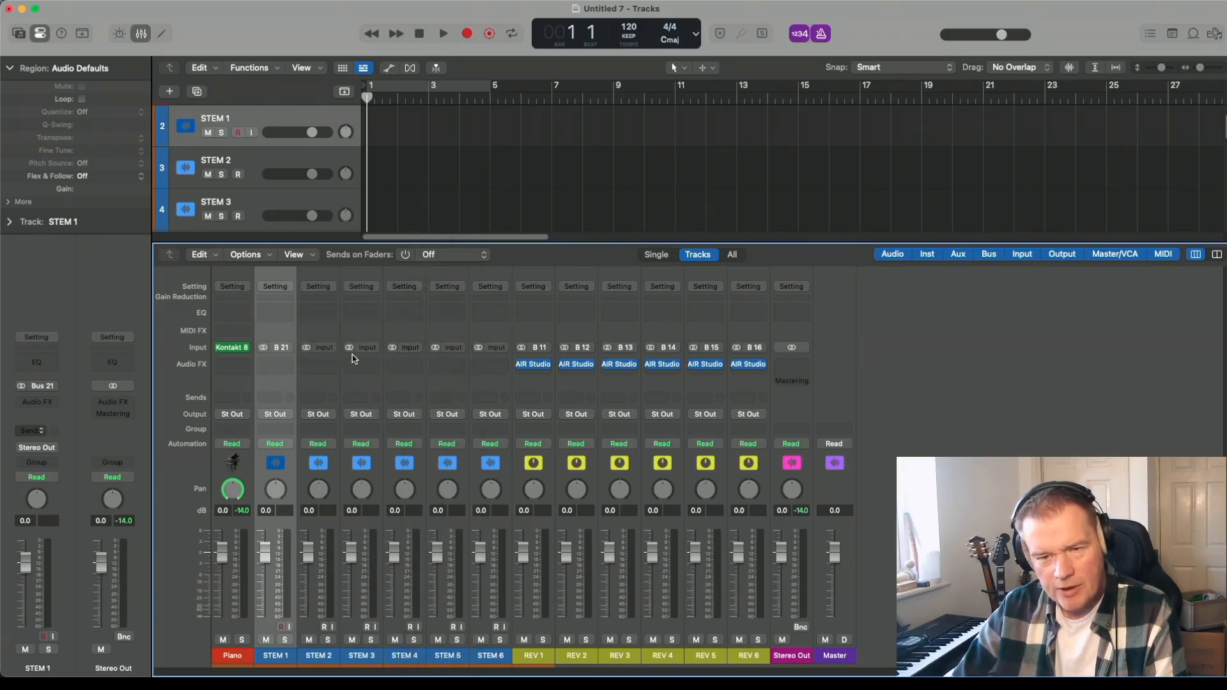
{"action": "left_click", "coordinate": [331, 347]}
{"action": "mouse_move", "coordinate": [367, 375]}
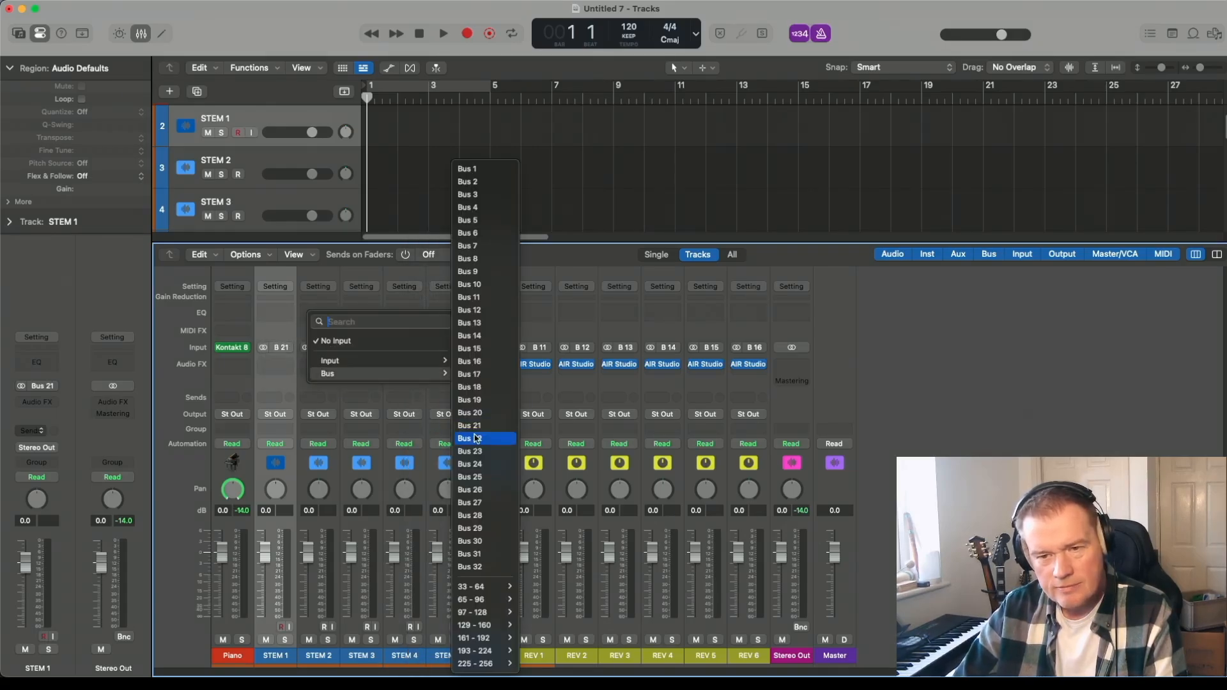
{"action": "left_click", "coordinate": [474, 439]}
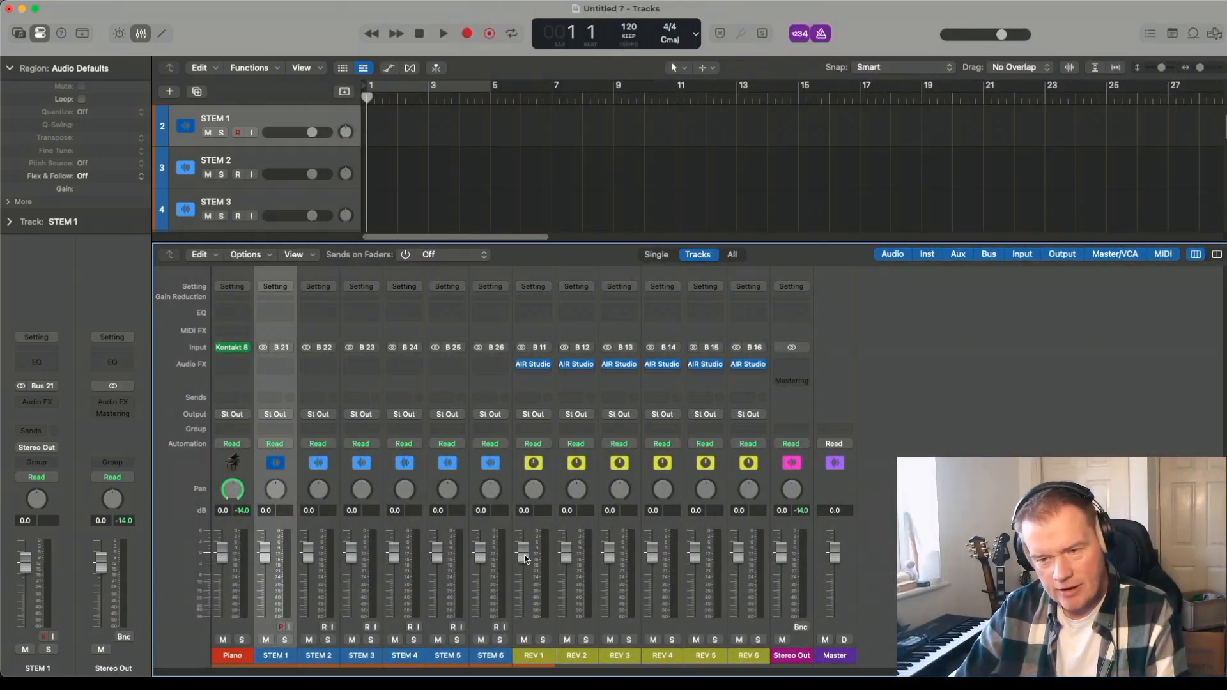
Route the outputs of REV 1 through REV 6 to Bus 21 through Bus 26 respectively.
{"action": "left_click", "coordinate": [544, 416]}
{"action": "mouse_move", "coordinate": [600, 491]}
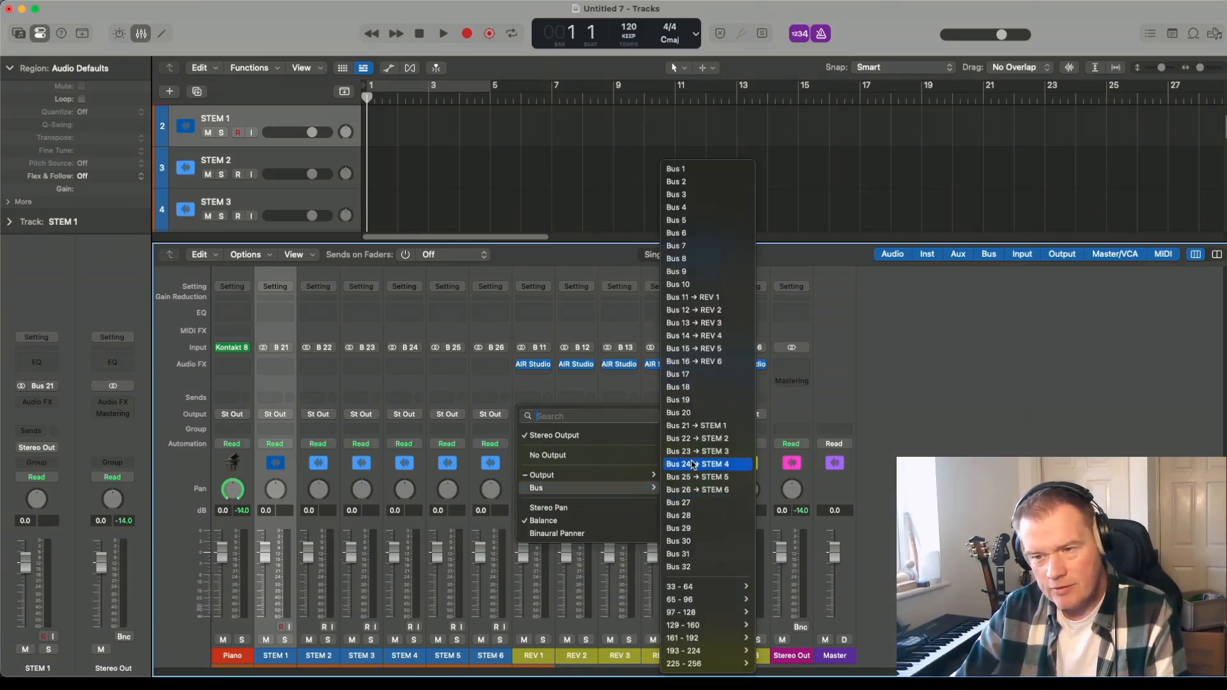
{"action": "left_click", "coordinate": [699, 427]}
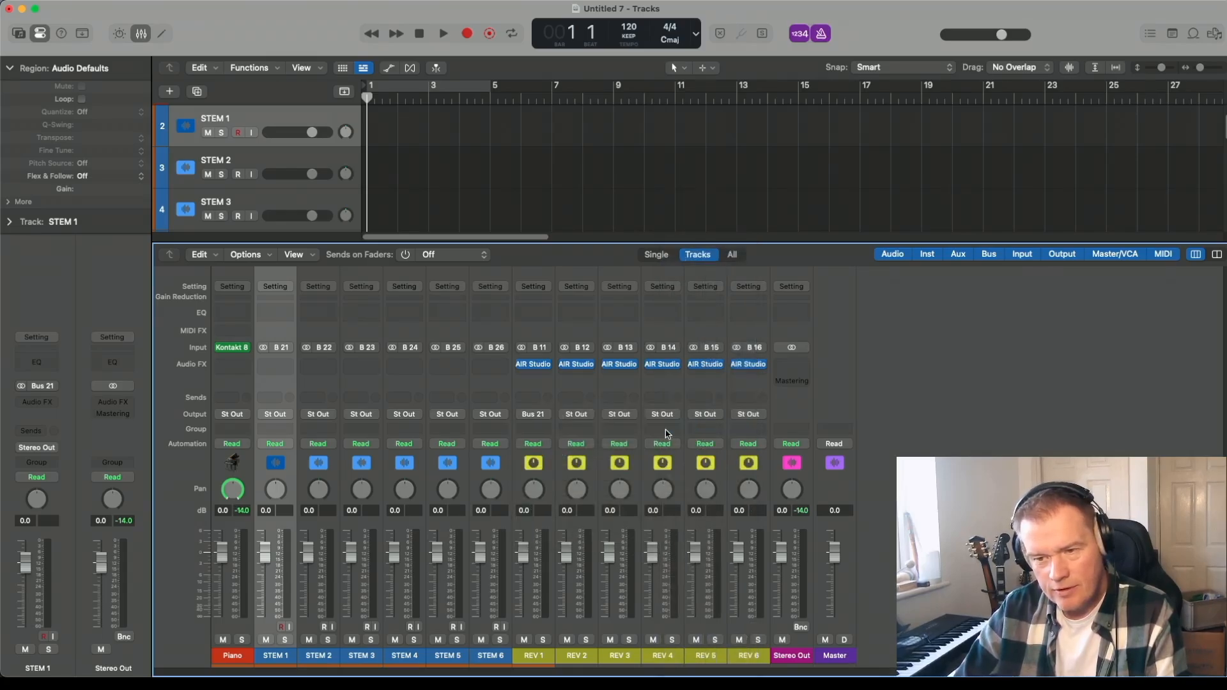
{"action": "left_click", "coordinate": [581, 420]}
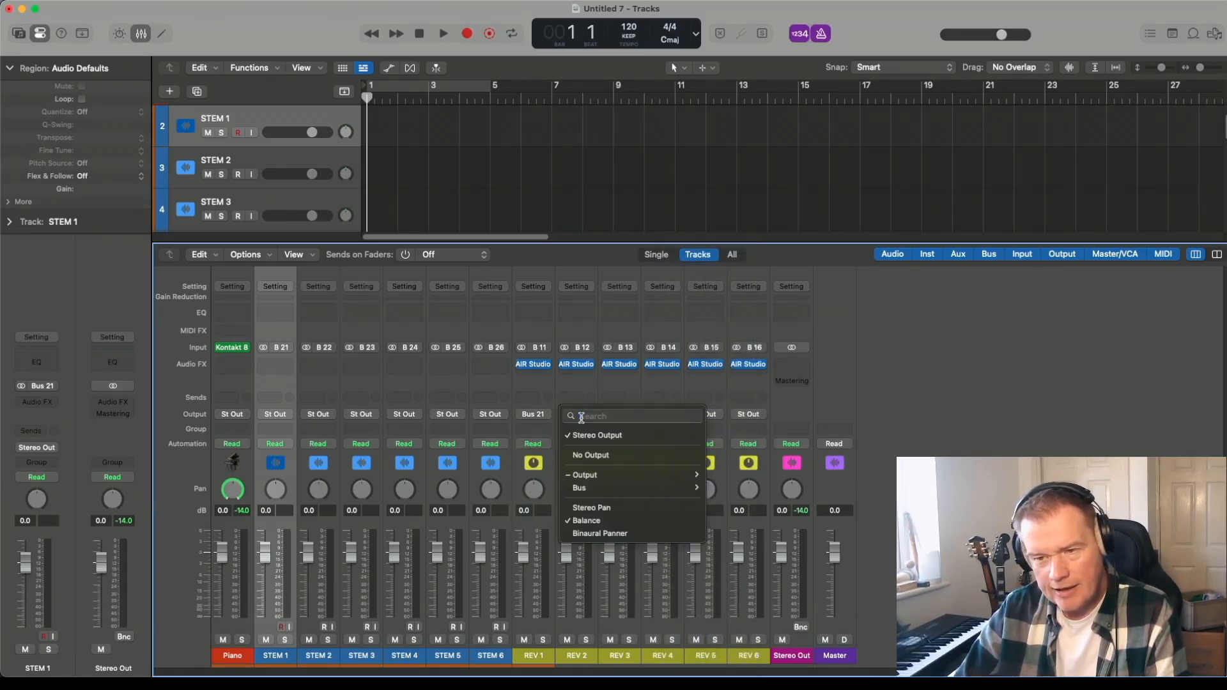
{"action": "mouse_move", "coordinate": [677, 488]}
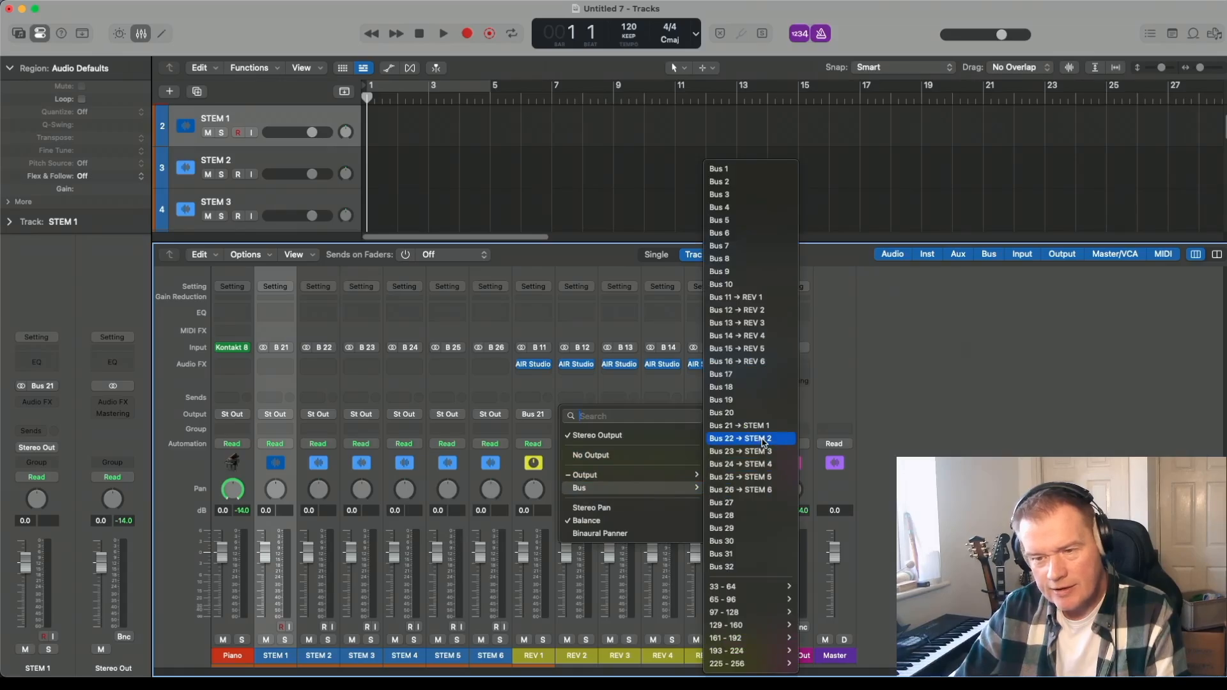
{"action": "left_click", "coordinate": [761, 440]}
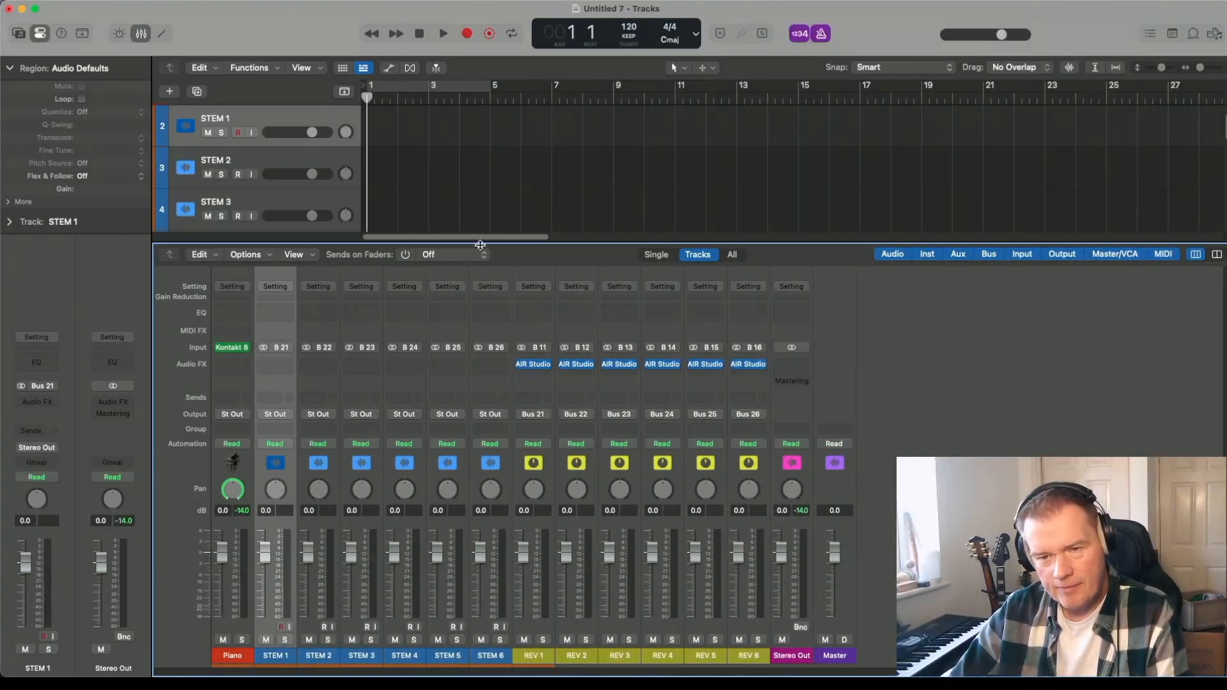
Enlarge the track area, mark all STEM and REV tracks as hidden, and hide them from view.
{"action": "left_click_drag", "start_coordinate": [480, 245], "coordinate": [479, 449]}
{"action": "left_click", "coordinate": [291, 289]}
{"action": "key", "text": "h"}
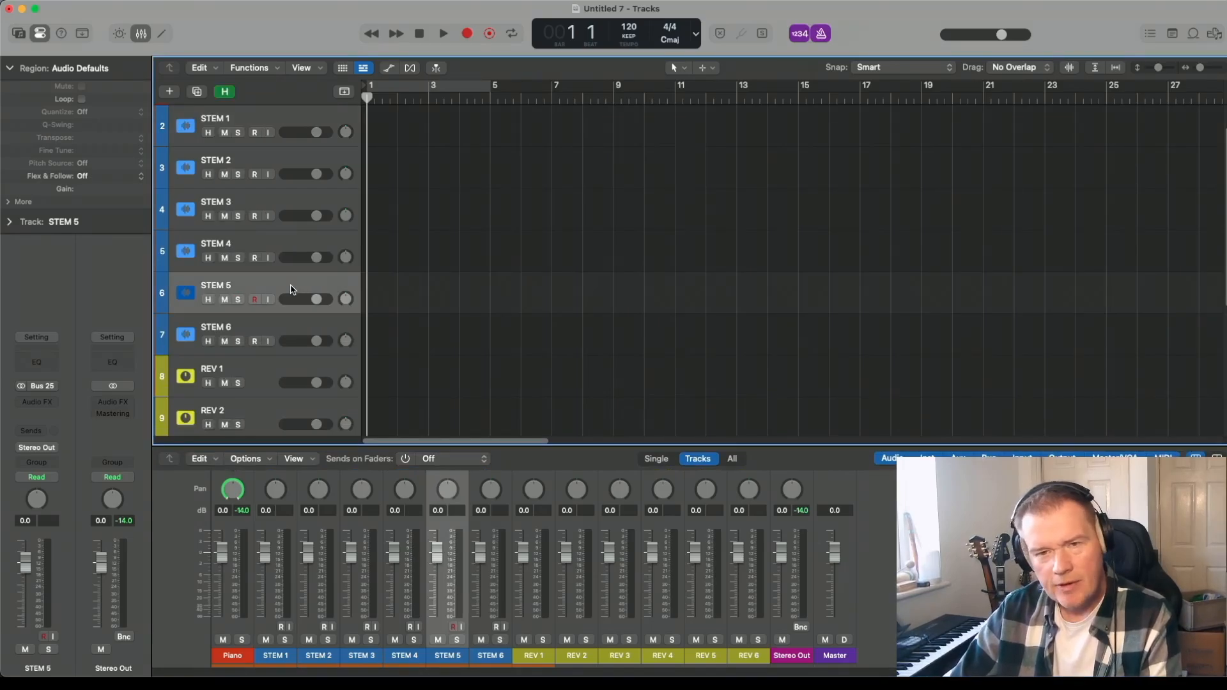
{"action": "scroll", "coordinate": [224, 289], "scroll_direction": "down", "scroll_amount": 5}
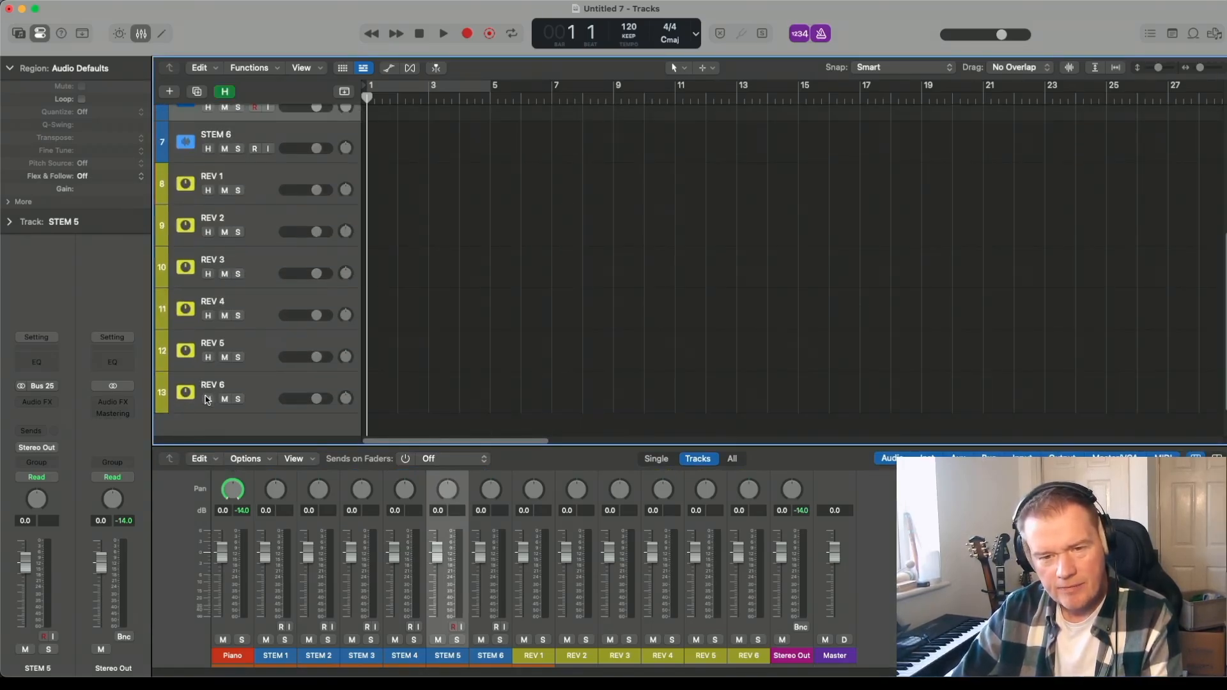
{"action": "left_click_drag", "start_coordinate": [209, 400], "coordinate": [210, 154]}
{"action": "left_click", "coordinate": [208, 131]}
{"action": "left_click", "coordinate": [231, 94]}
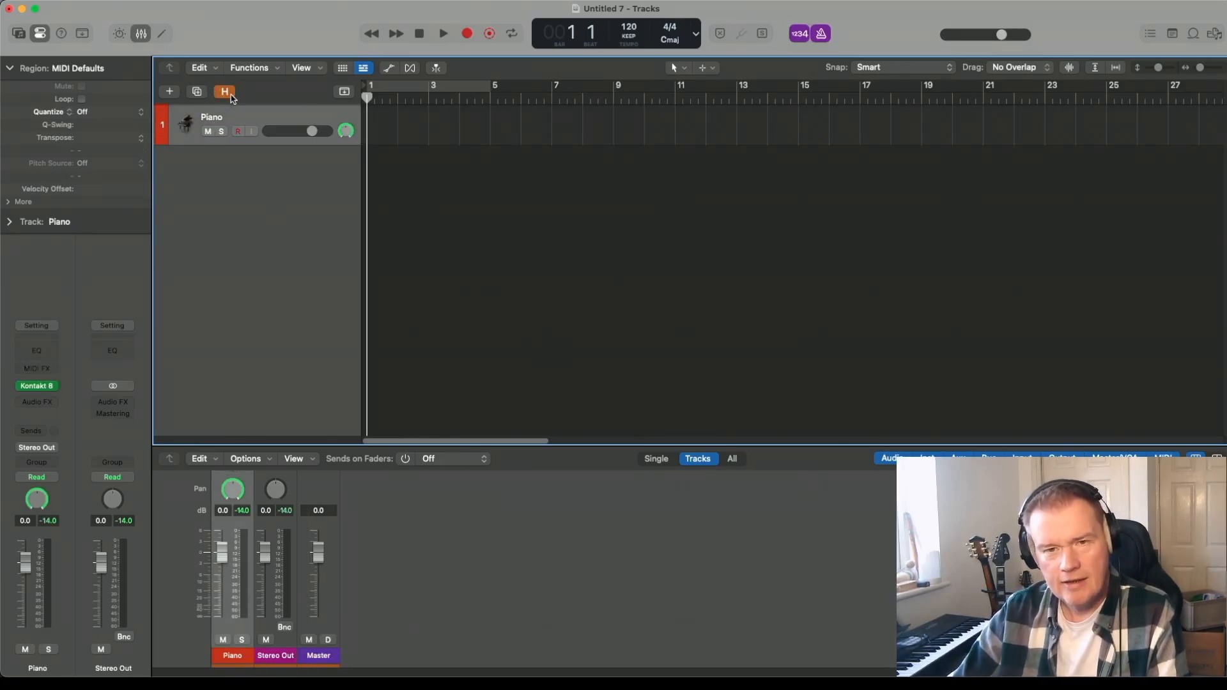
Toggle the display of the hidden tracks to review the STEM and REV tracks, ending with them hidden.
{"action": "left_click", "coordinate": [225, 91]}
{"action": "left_click", "coordinate": [225, 92]}
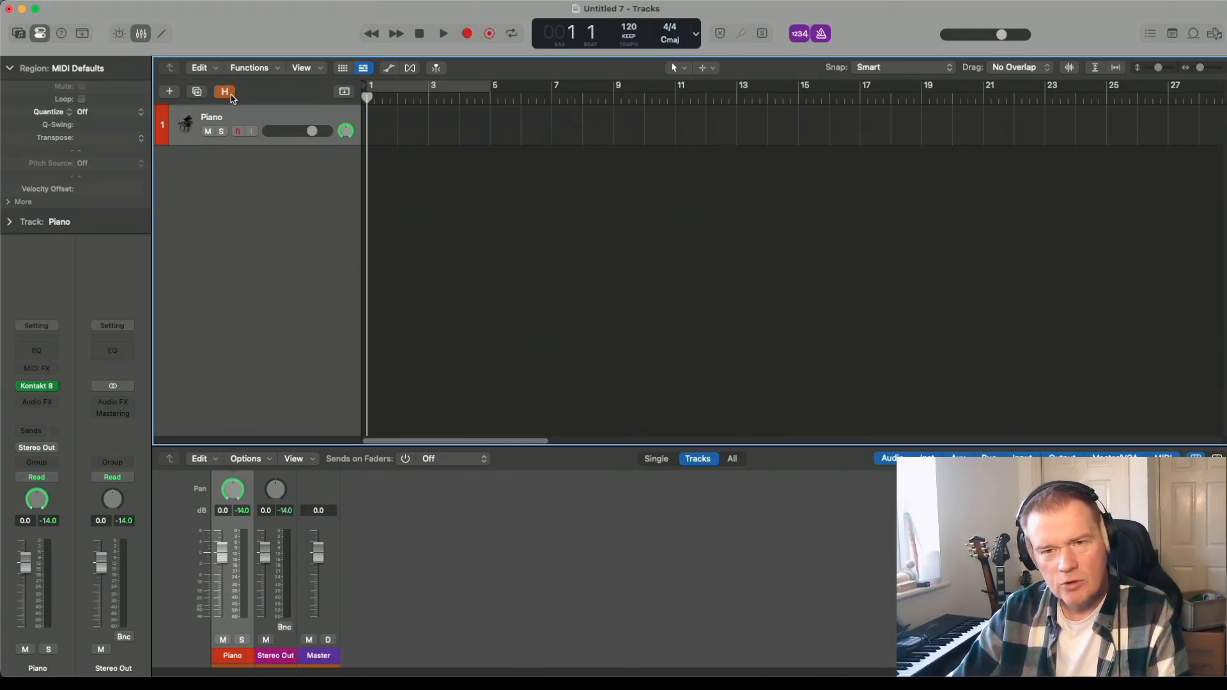
{"action": "left_click", "coordinate": [231, 94]}
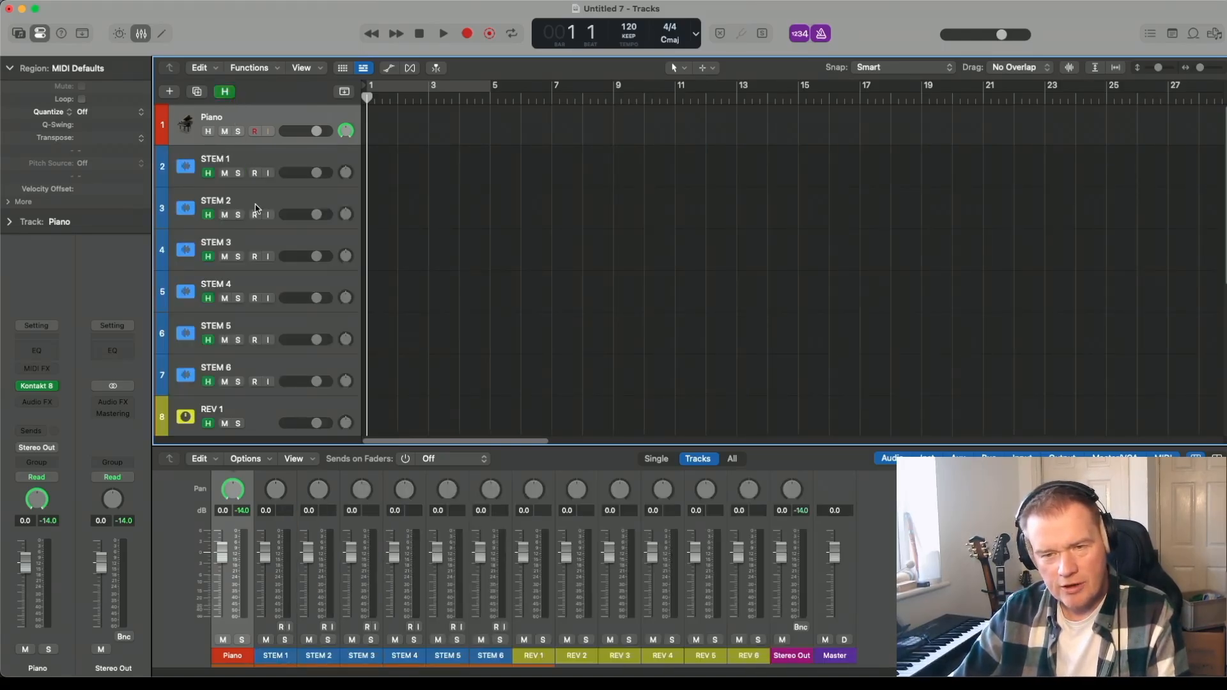
{"action": "scroll", "coordinate": [254, 208], "scroll_direction": "down", "scroll_amount": 5}
{"action": "scroll", "coordinate": [255, 209], "scroll_direction": "up", "scroll_amount": 5}
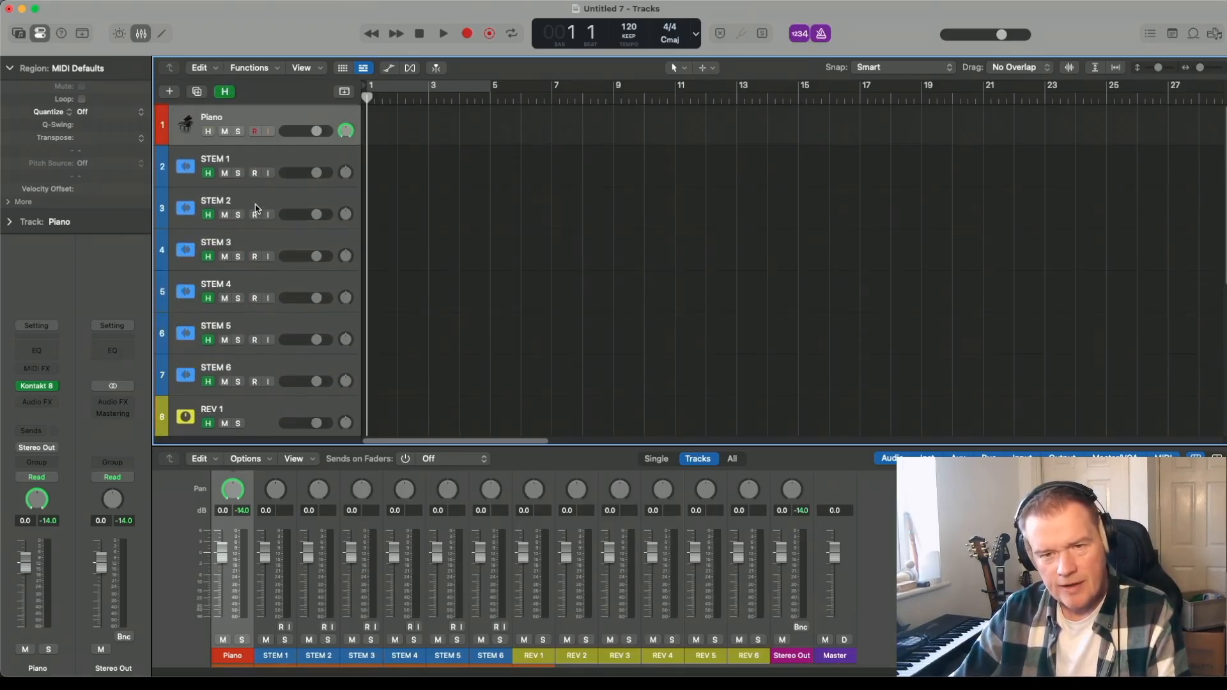
{"action": "key", "text": "h"}
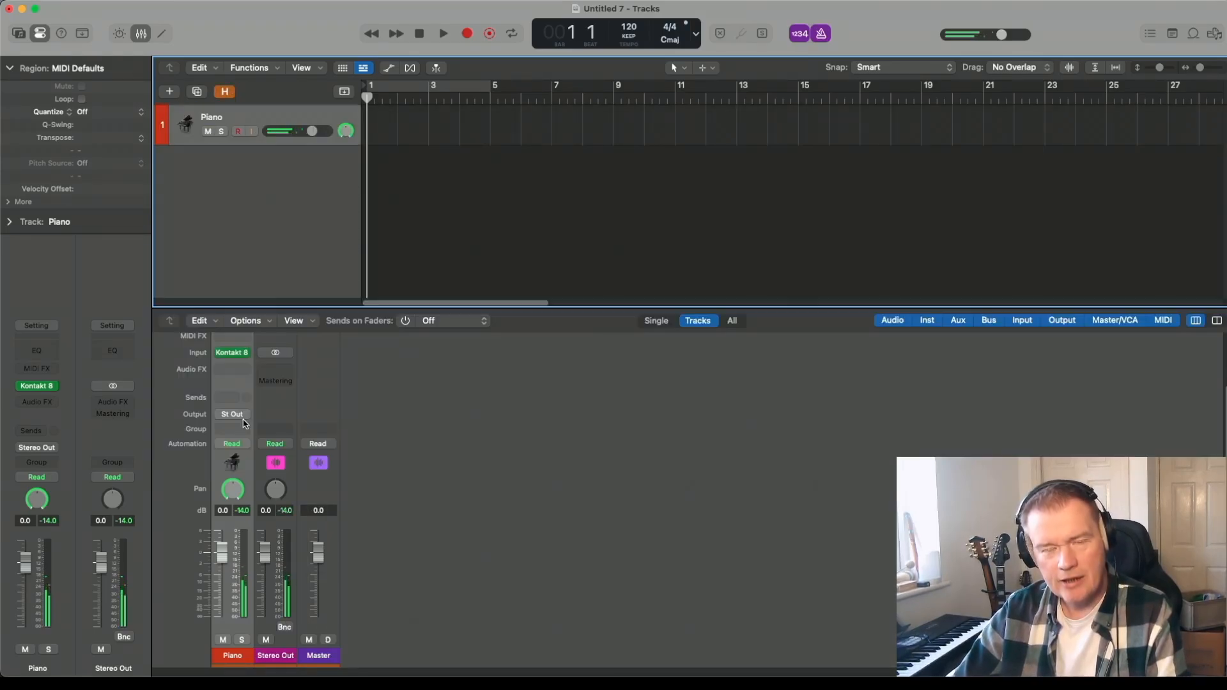
Create one software instrument track below the Piano track and show the hidden tracks again.
{"action": "left_click", "coordinate": [168, 92]}
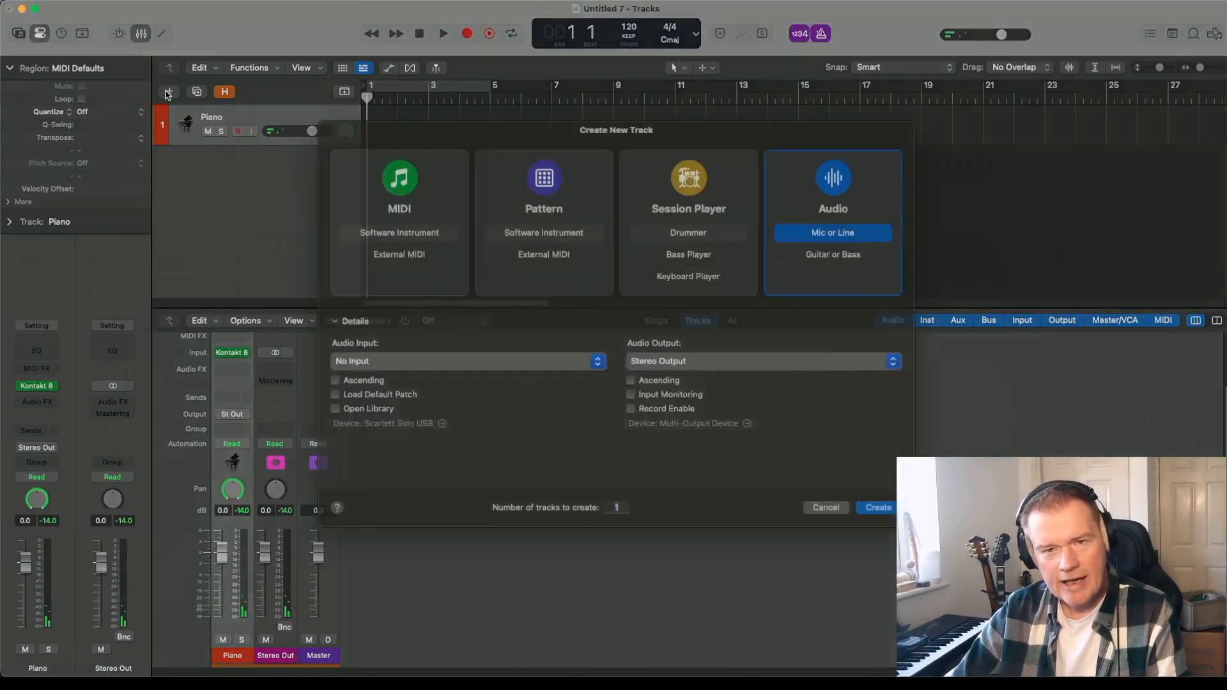
{"action": "double_click", "coordinate": [418, 203]}
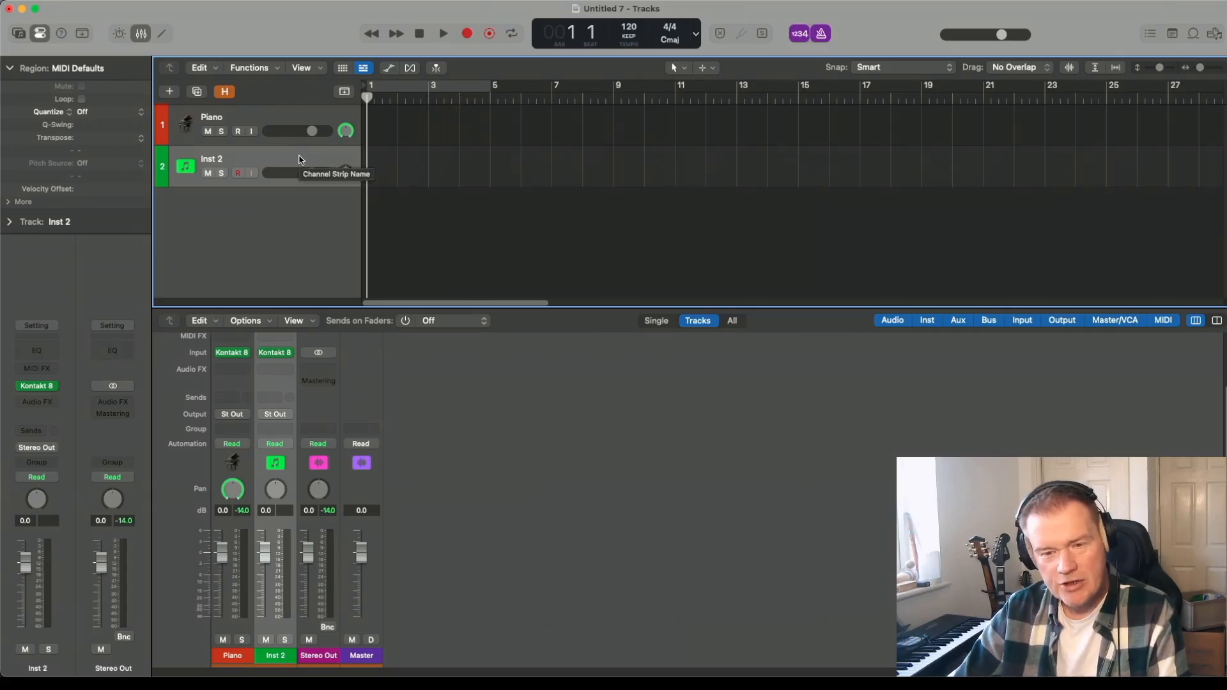
{"action": "left_click", "coordinate": [225, 92]}
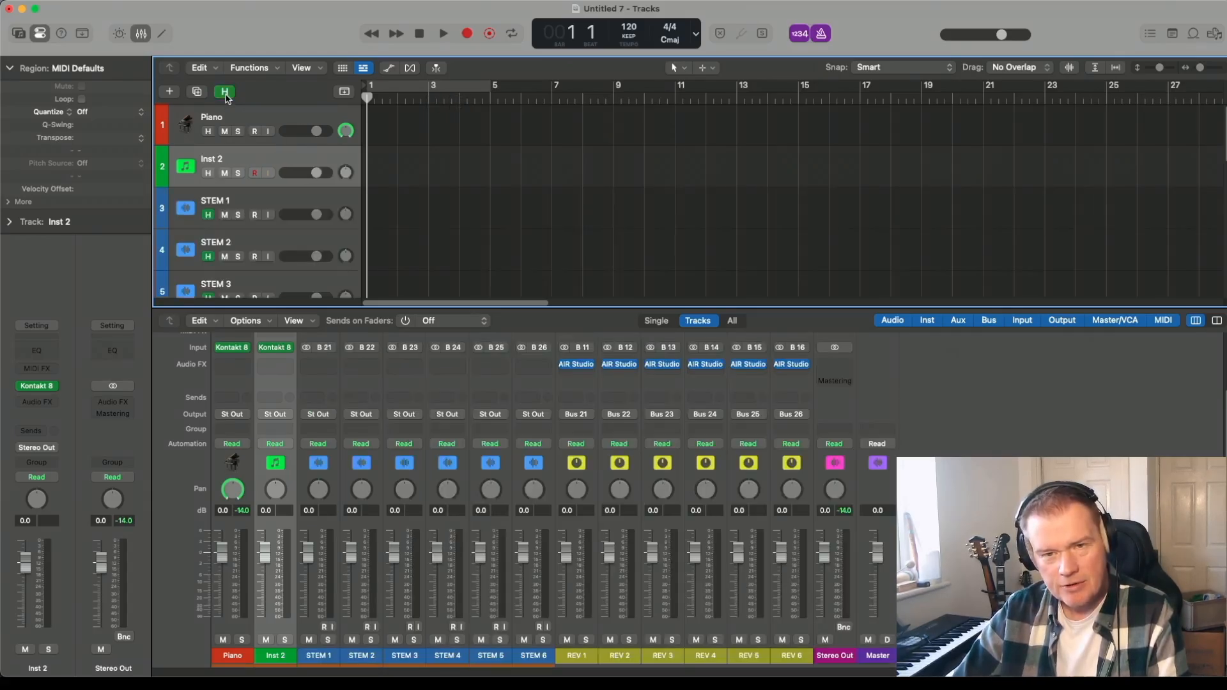
Rename the STEM 1 channel to PIANO STEM and the STEM 2 channel to GUITAR STEM.
{"action": "scroll", "coordinate": [259, 407], "scroll_direction": "up", "scroll_amount": 3}
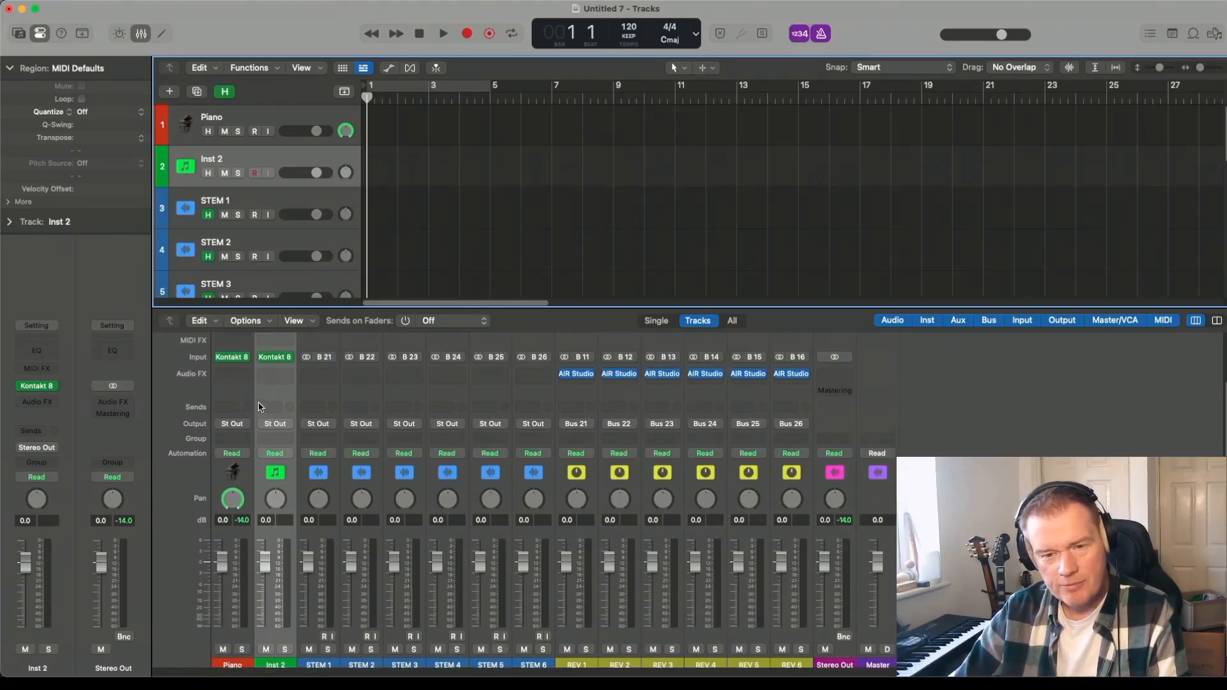
{"action": "scroll", "coordinate": [259, 407], "scroll_direction": "down", "scroll_amount": 3}
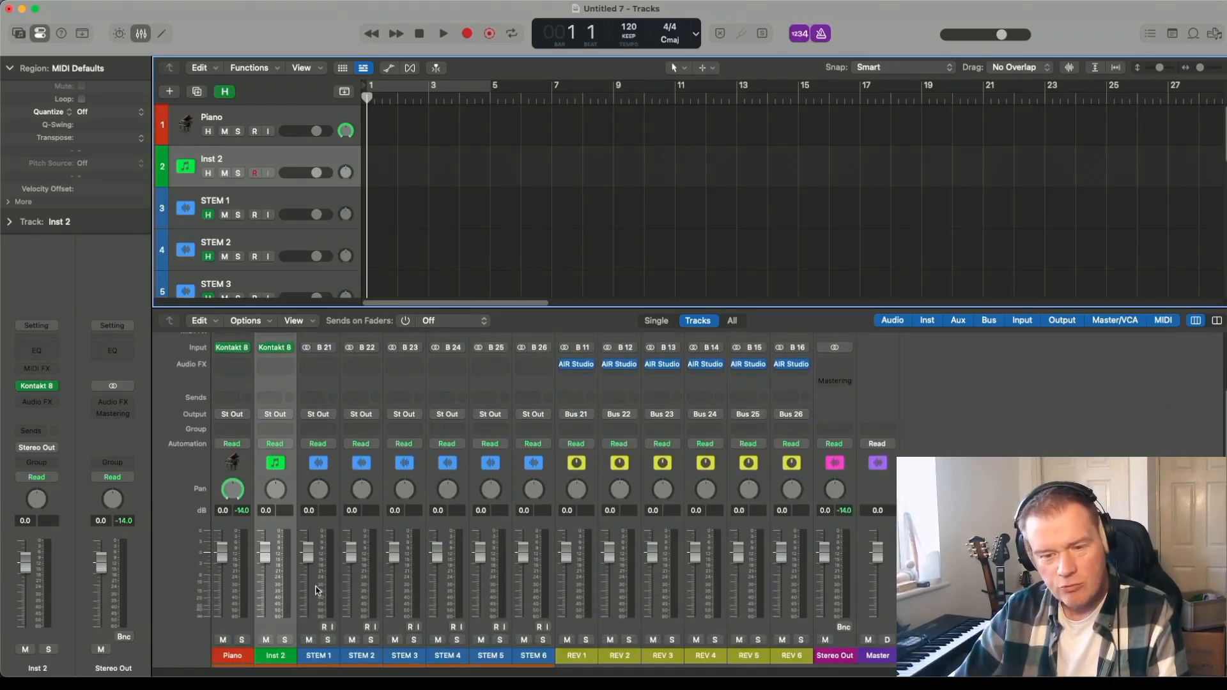
{"action": "double_click", "coordinate": [318, 656]}
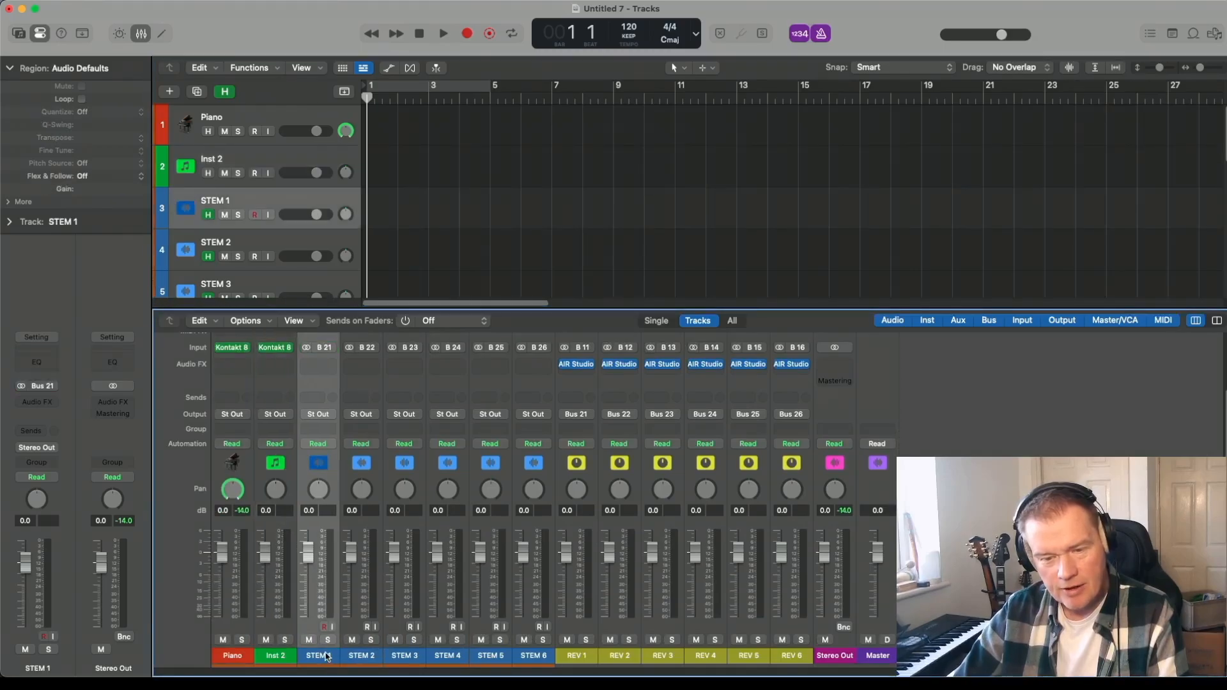
{"action": "type", "text": "R"}
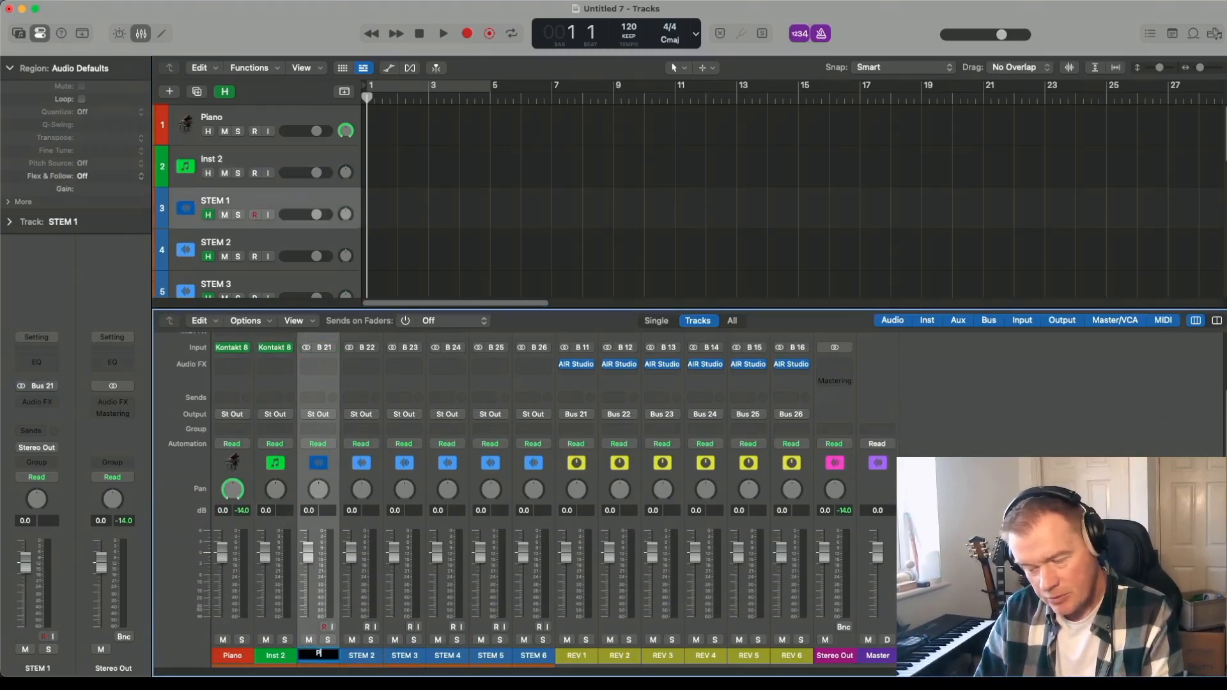
{"action": "type", "text": "IANO STEM"}
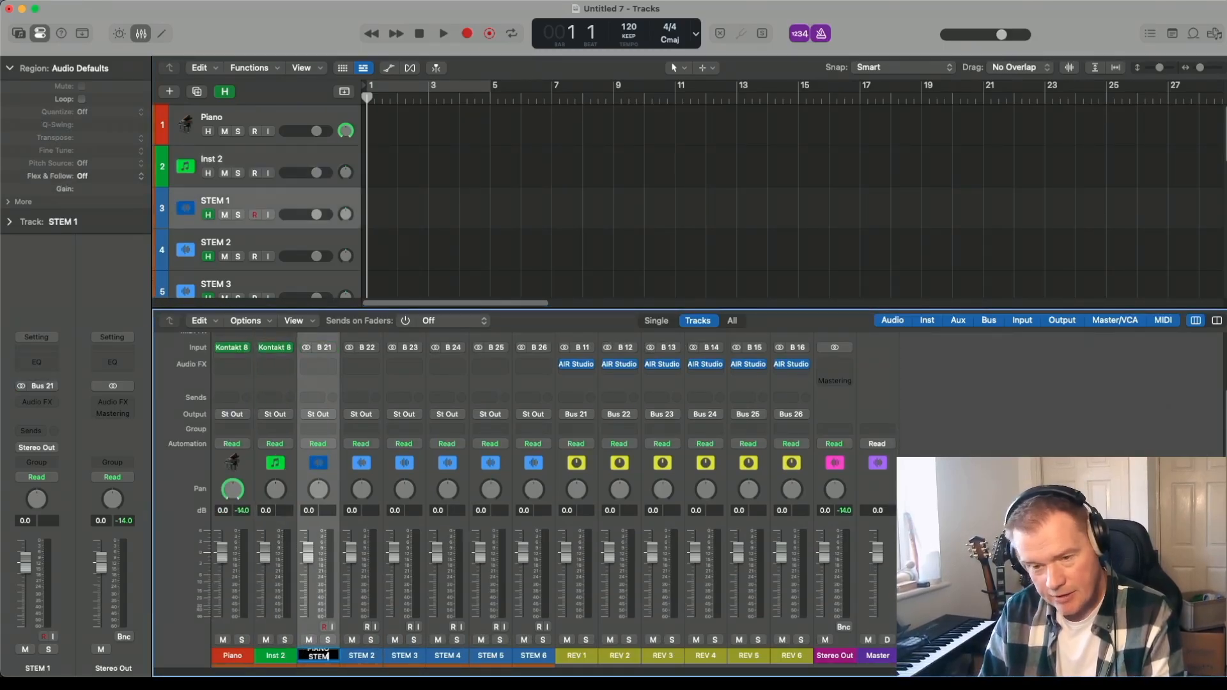
{"action": "key", "text": "Return"}
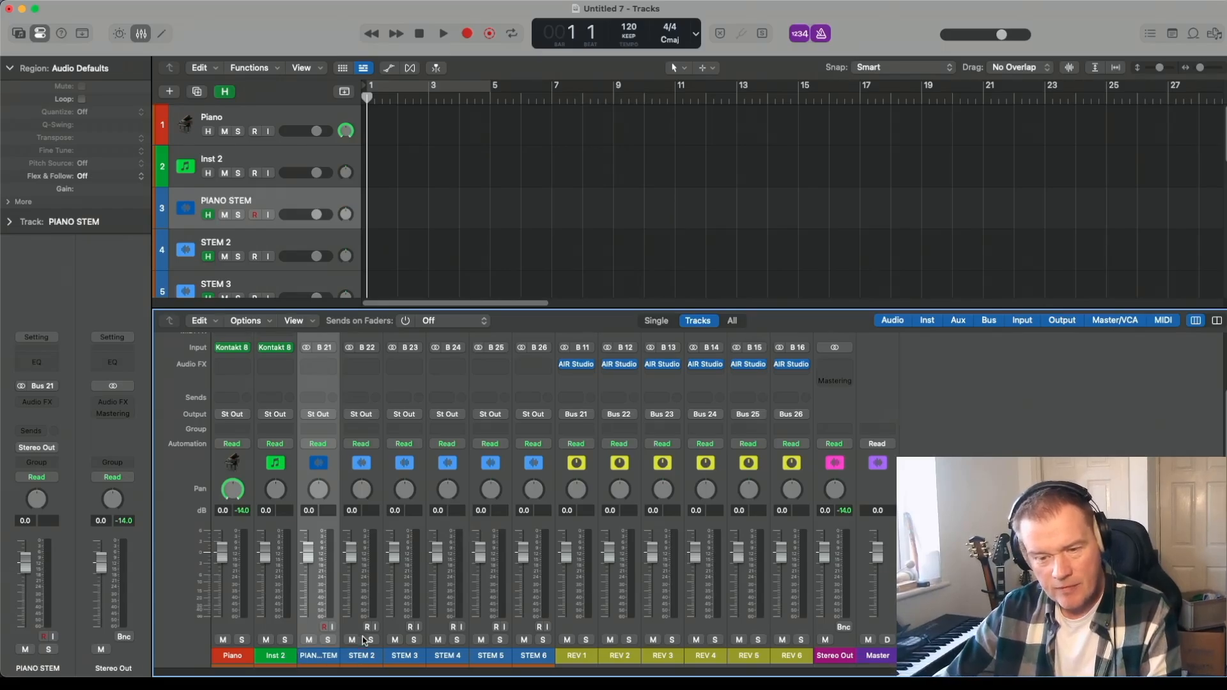
{"action": "double_click", "coordinate": [362, 655]}
{"action": "type", "text": "GUITAR STE"}
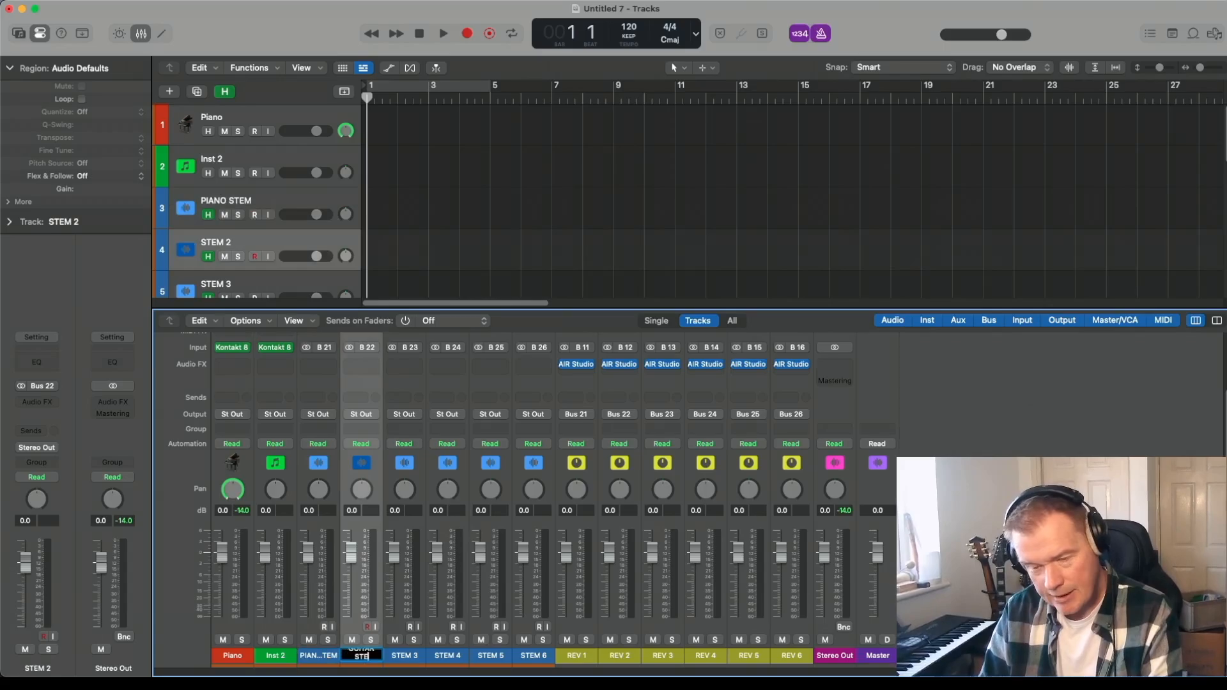
{"action": "type", "text": "M"}
{"action": "key", "text": "Return"}
Rename the REV 1 channel to PIANO REV and the REV 2 channel to GUITAR REV.
{"action": "double_click", "coordinate": [575, 655]}
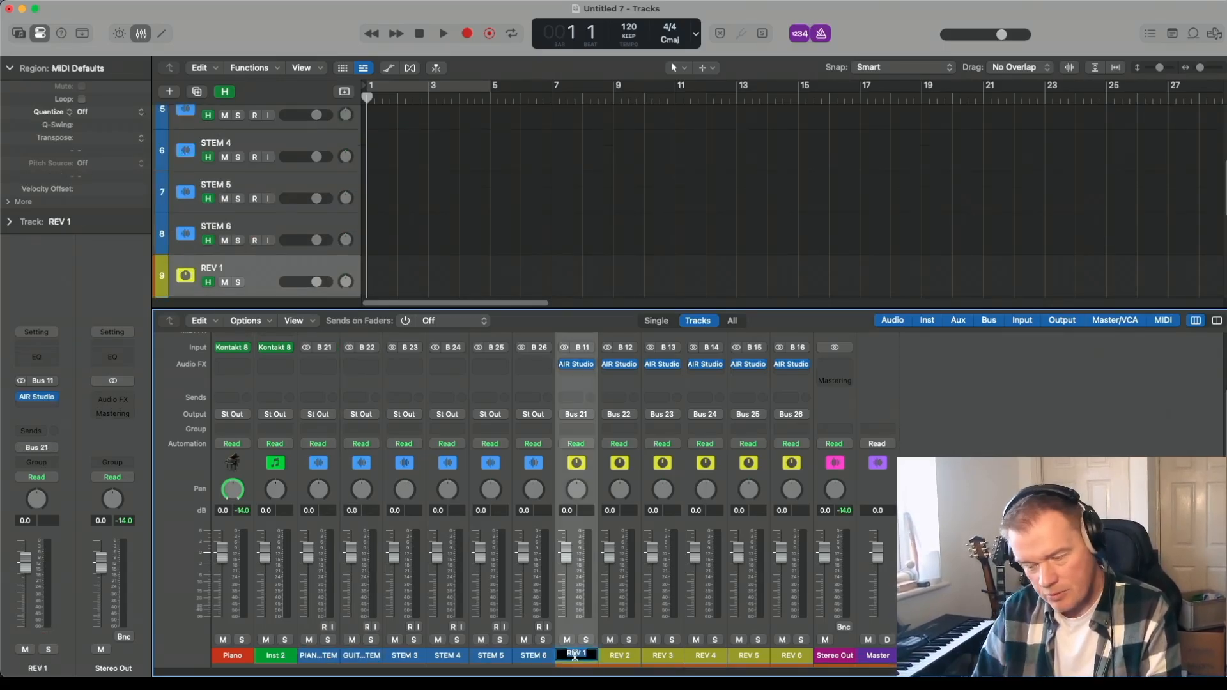
{"action": "type", "text": "PIANO REV"}
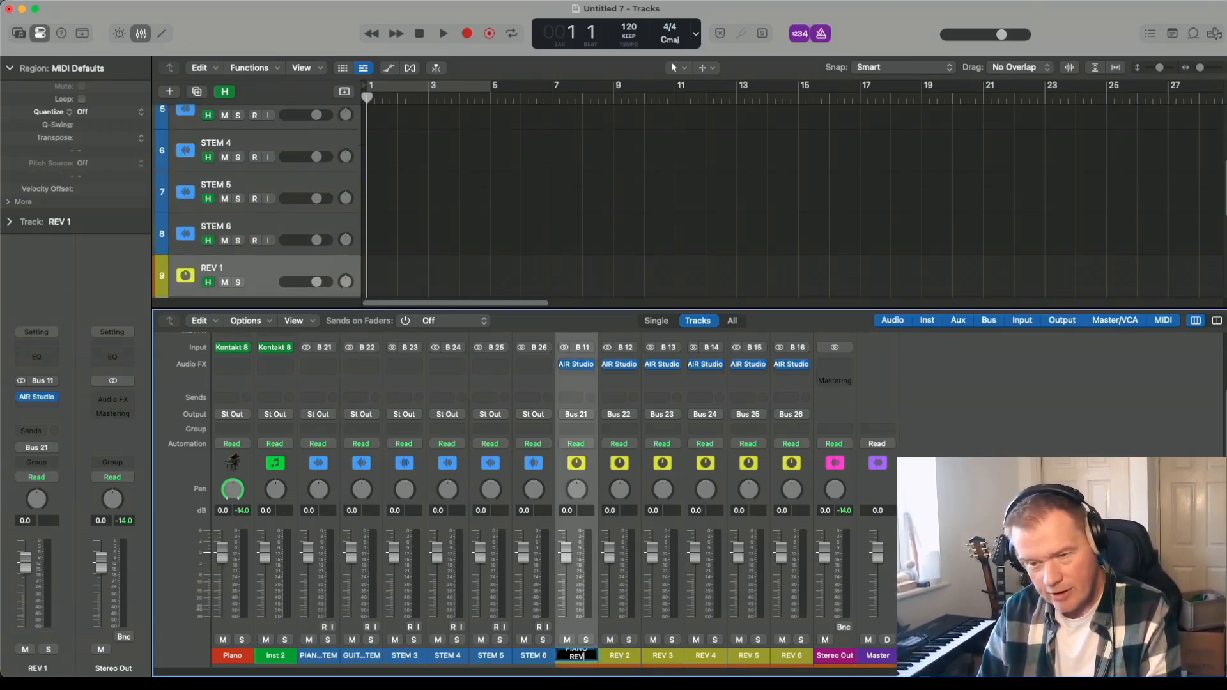
{"action": "key", "text": "Return"}
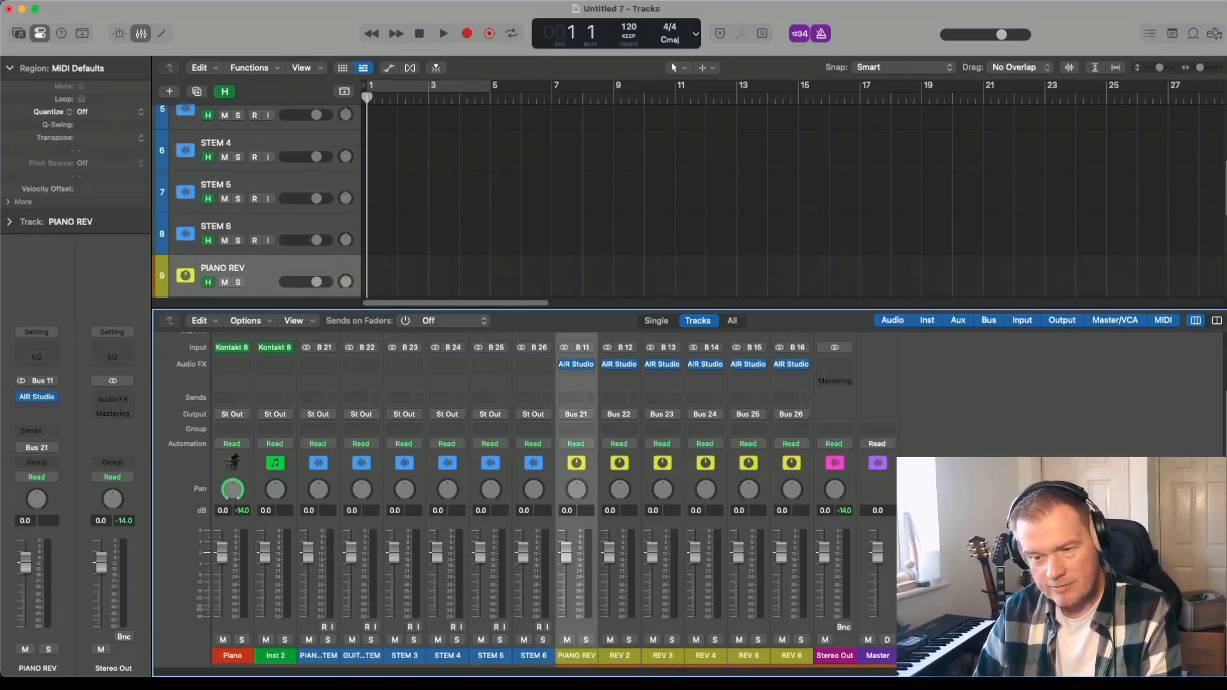
{"action": "double_click", "coordinate": [618, 655]}
{"action": "type", "text": "GUITAR RE"}
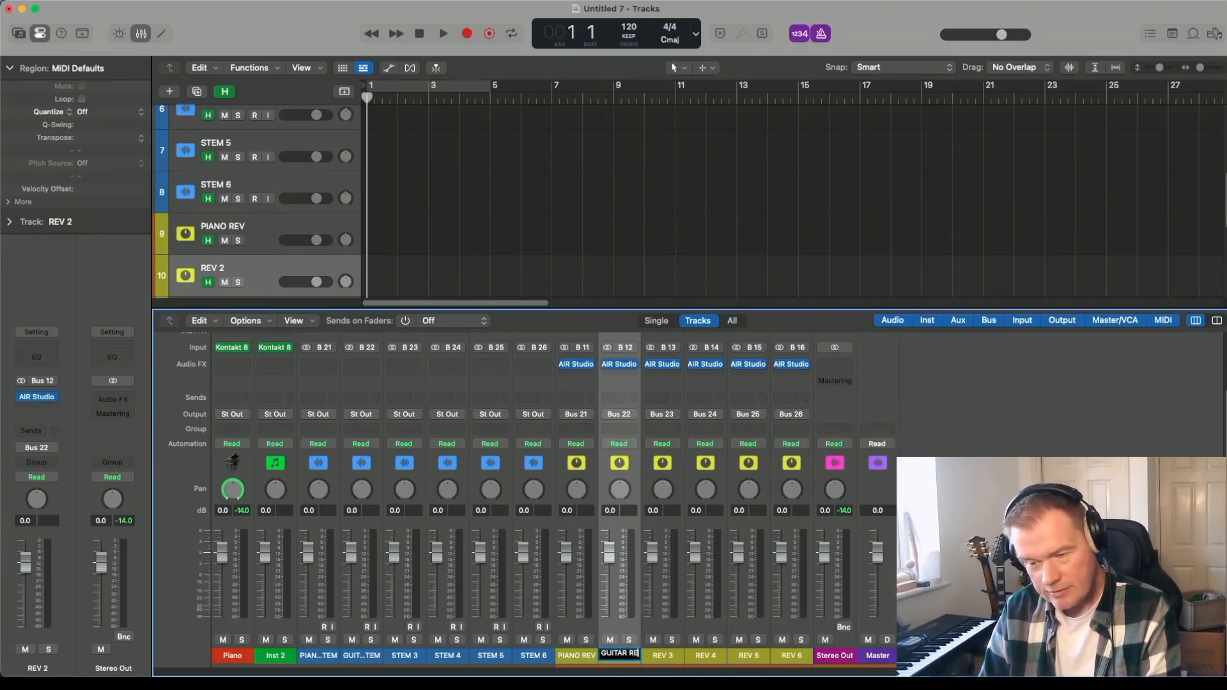
{"action": "type", "text": "V"}
{"action": "key", "text": "Return"}
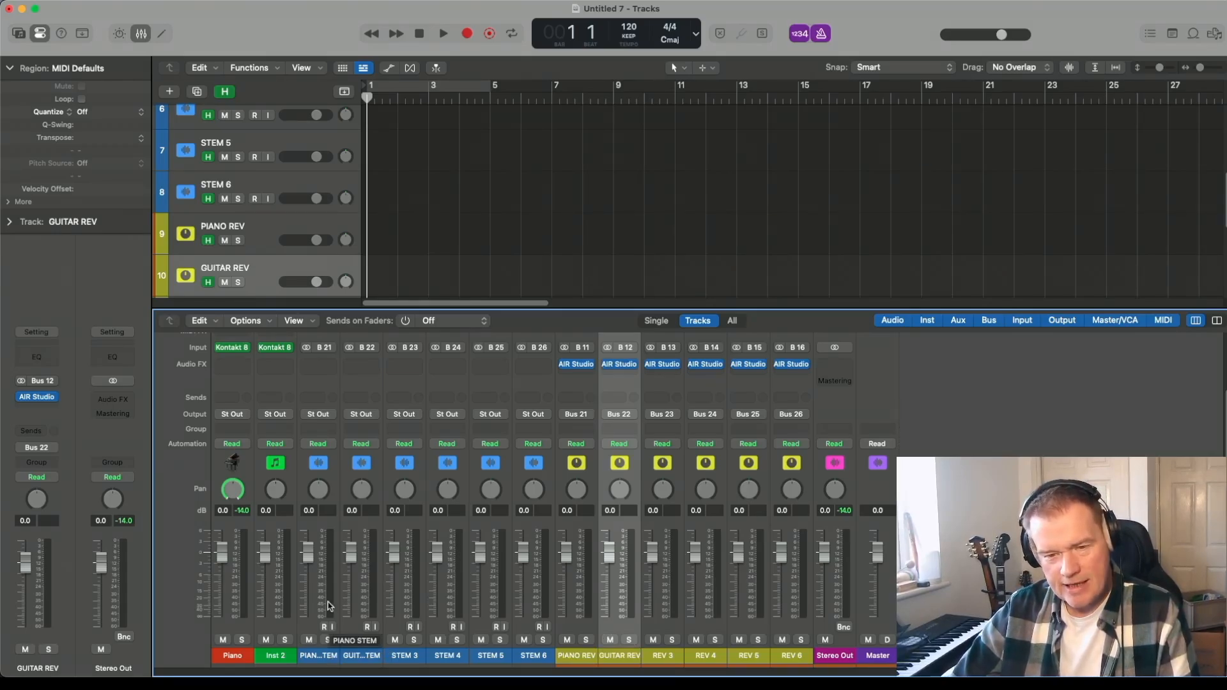
Set the Piano channel's output to Bus 21 (PIANO STEM) and the Inst 2 channel's output to Bus 22 (GUITAR STEM).
{"action": "scroll", "coordinate": [310, 642], "scroll_direction": "up", "scroll_amount": 3}
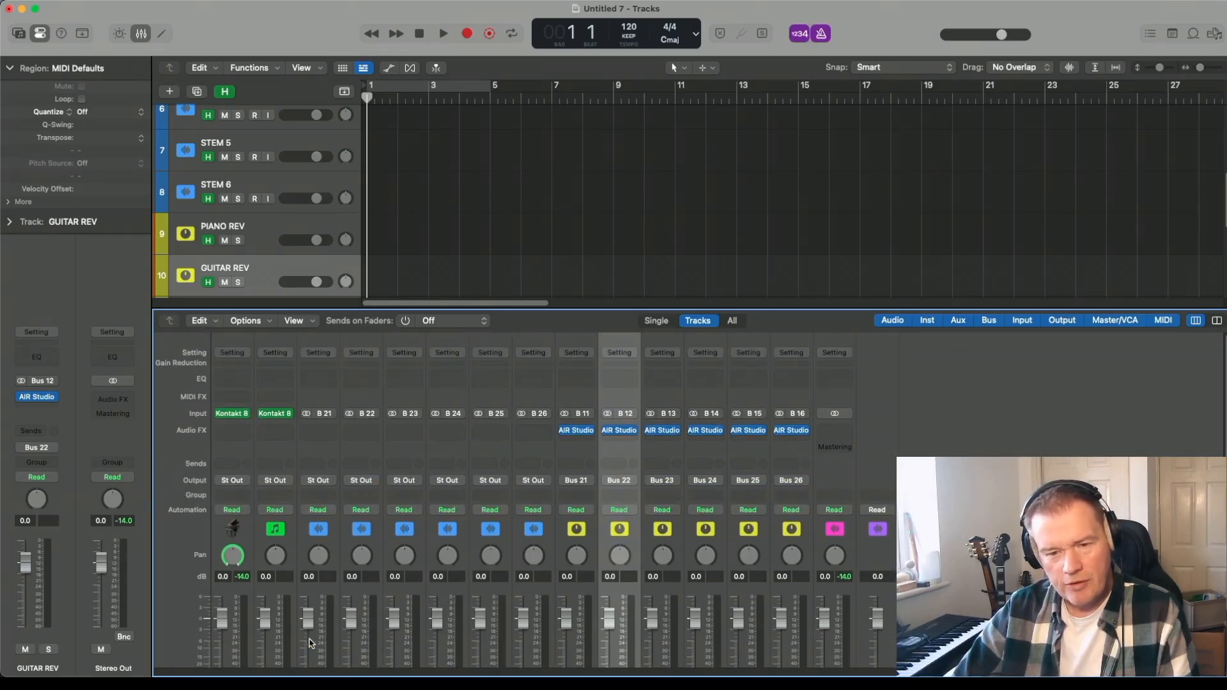
{"action": "scroll", "coordinate": [311, 643], "scroll_direction": "down", "scroll_amount": 3}
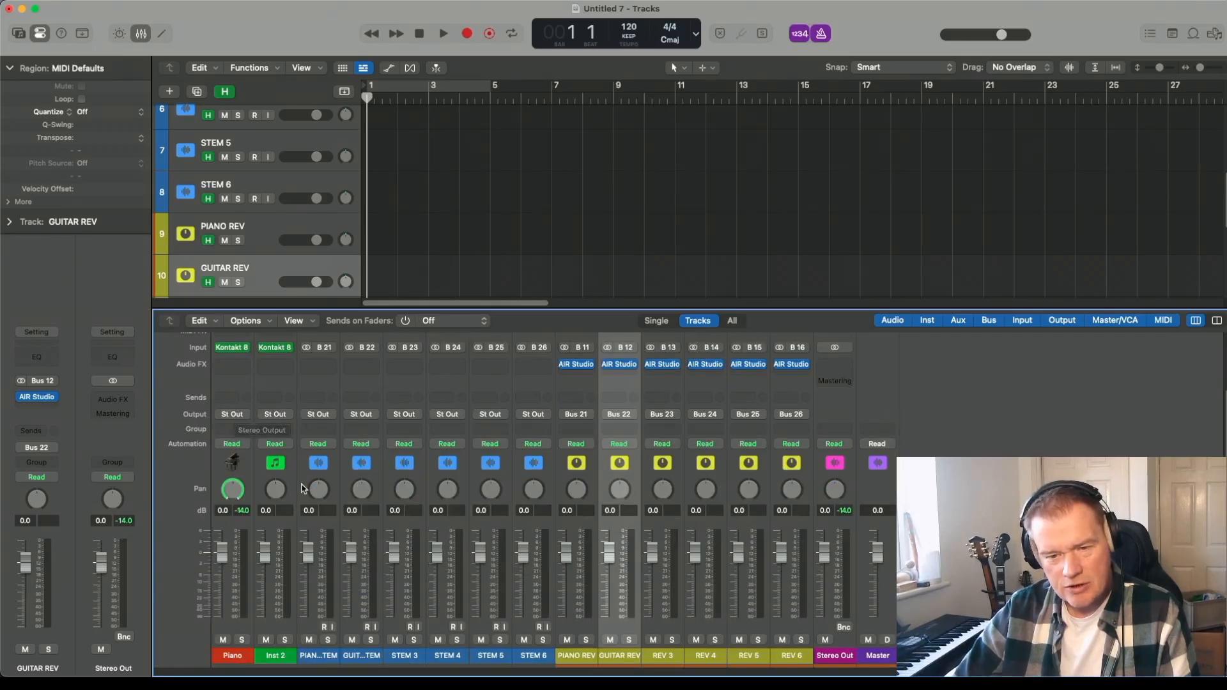
{"action": "left_click", "coordinate": [234, 415]}
{"action": "mouse_move", "coordinate": [311, 489]}
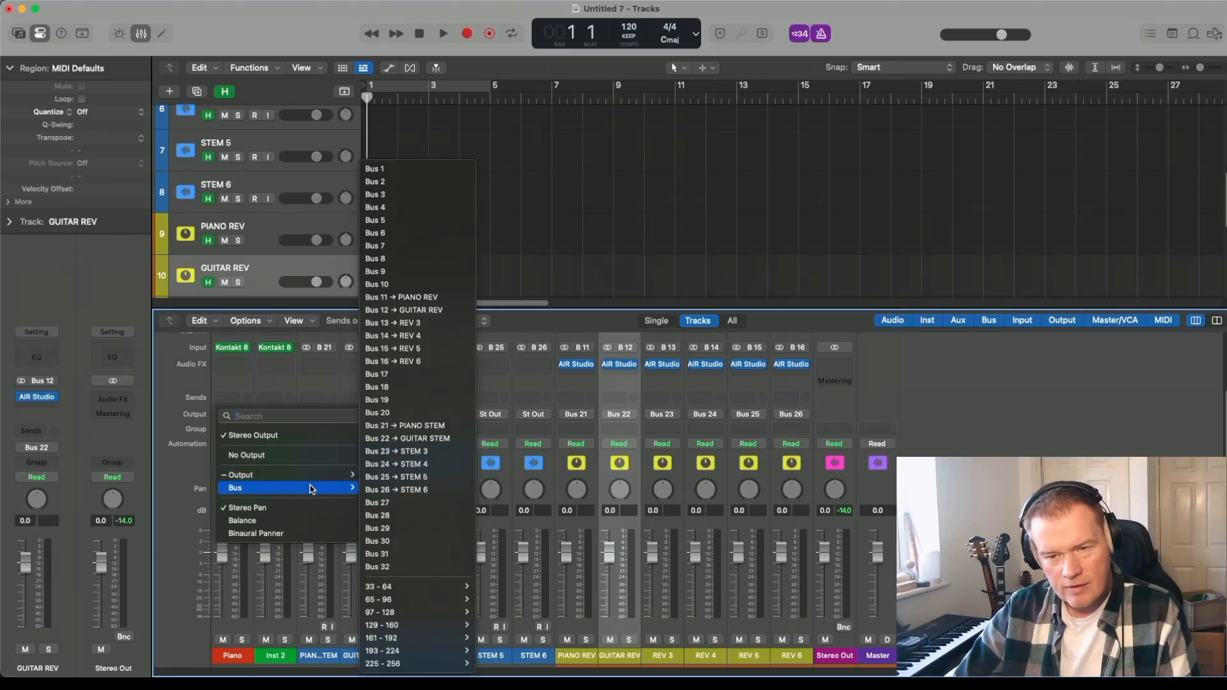
{"action": "left_click", "coordinate": [425, 426]}
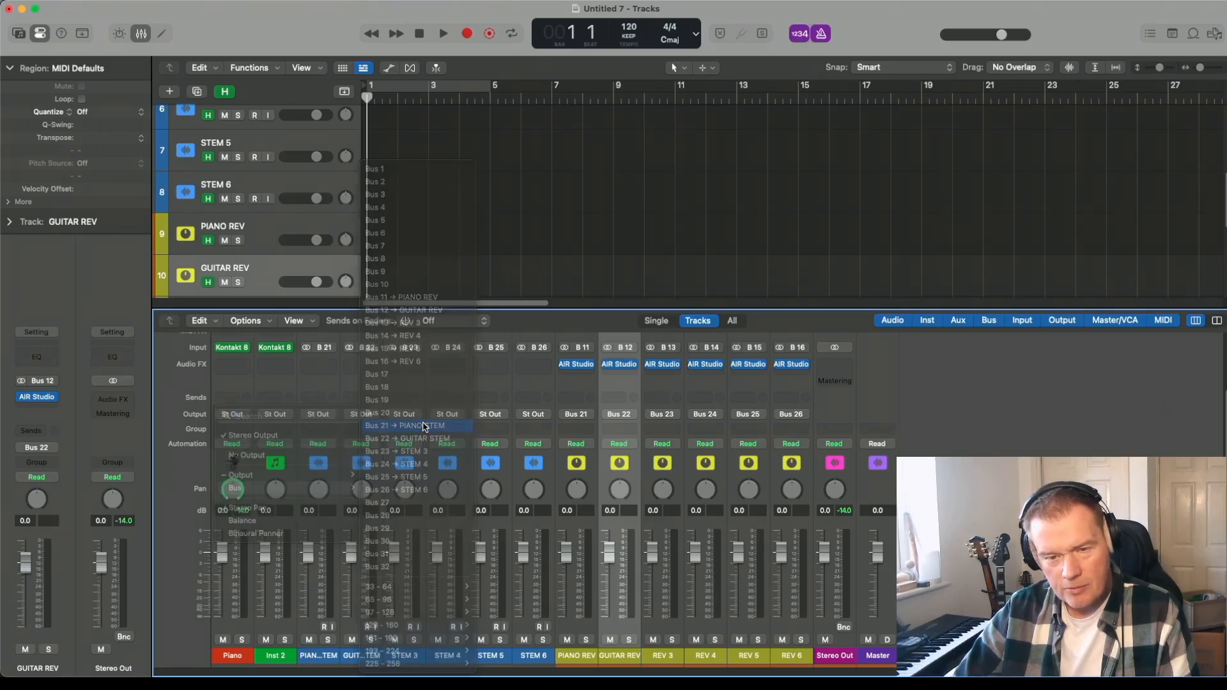
{"action": "left_click", "coordinate": [276, 415]}
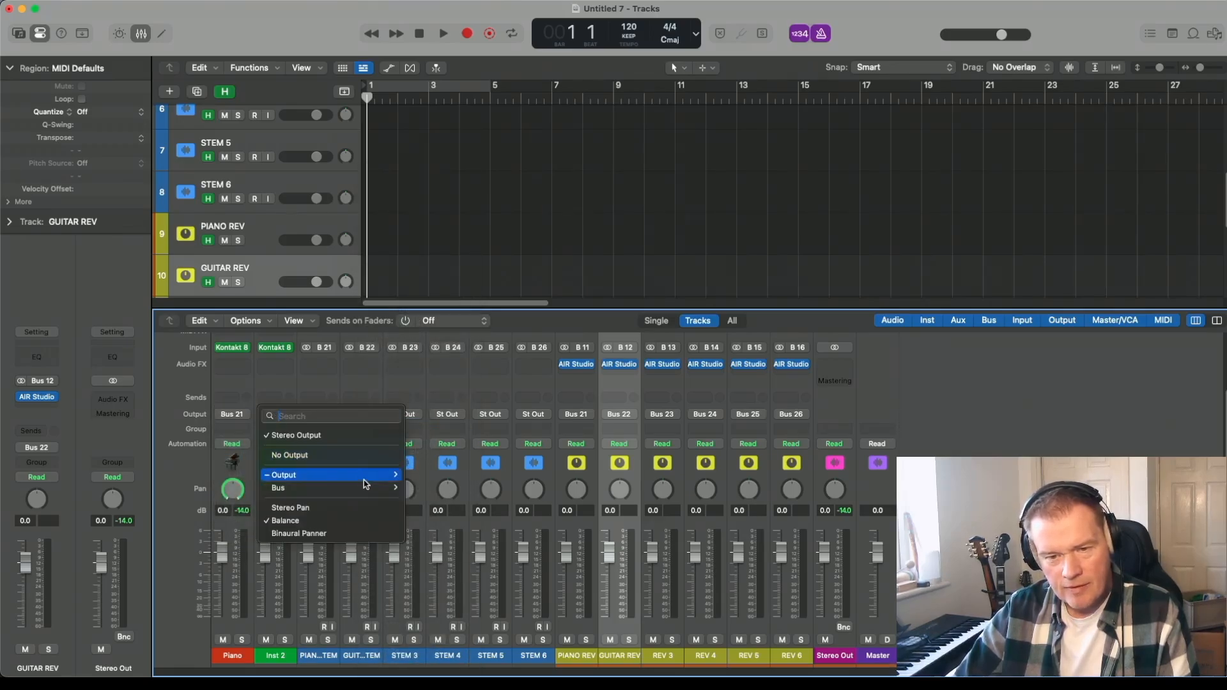
{"action": "mouse_move", "coordinate": [364, 487]}
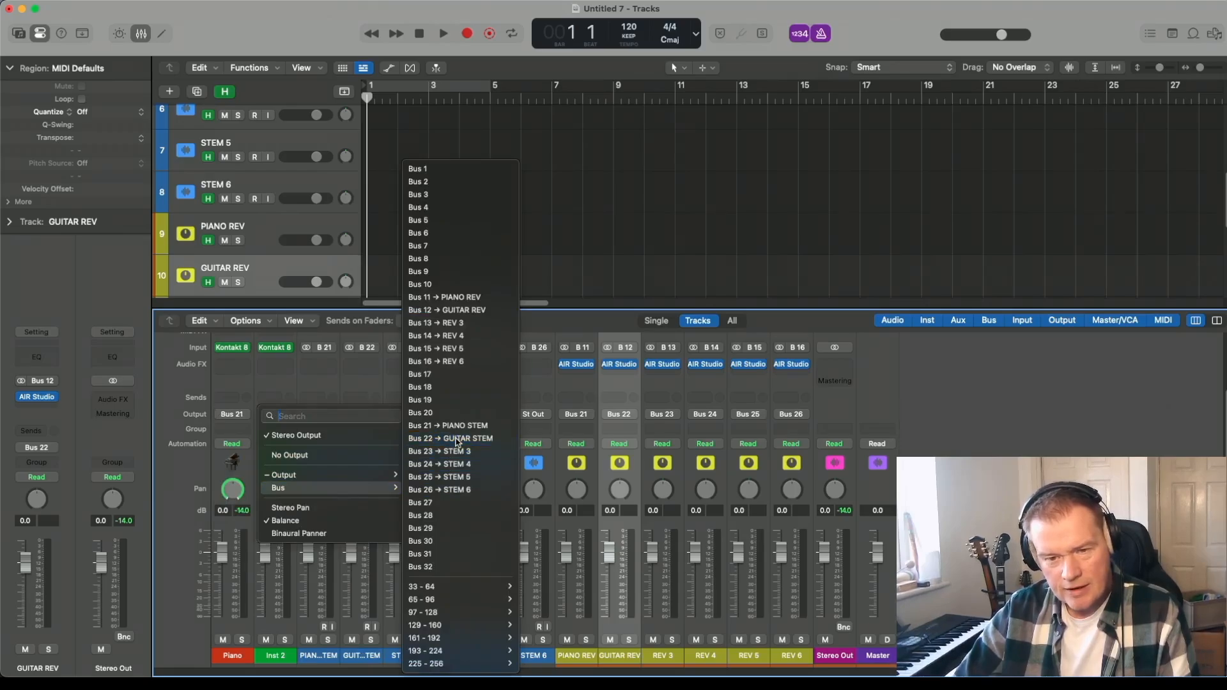
{"action": "left_click", "coordinate": [458, 439]}
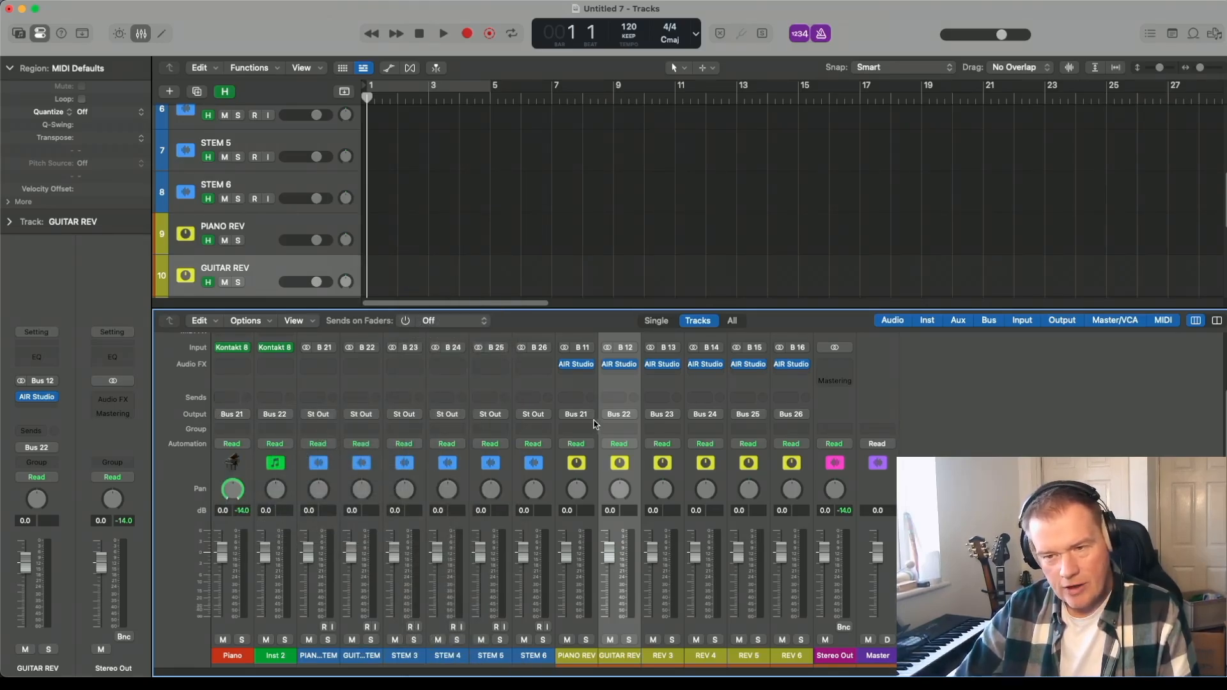
Add a Bus 11 (PIANO REV) send to the Piano channel and a Bus 12 (GUITAR REV) send to Inst 2.
{"action": "left_click", "coordinate": [232, 399]}
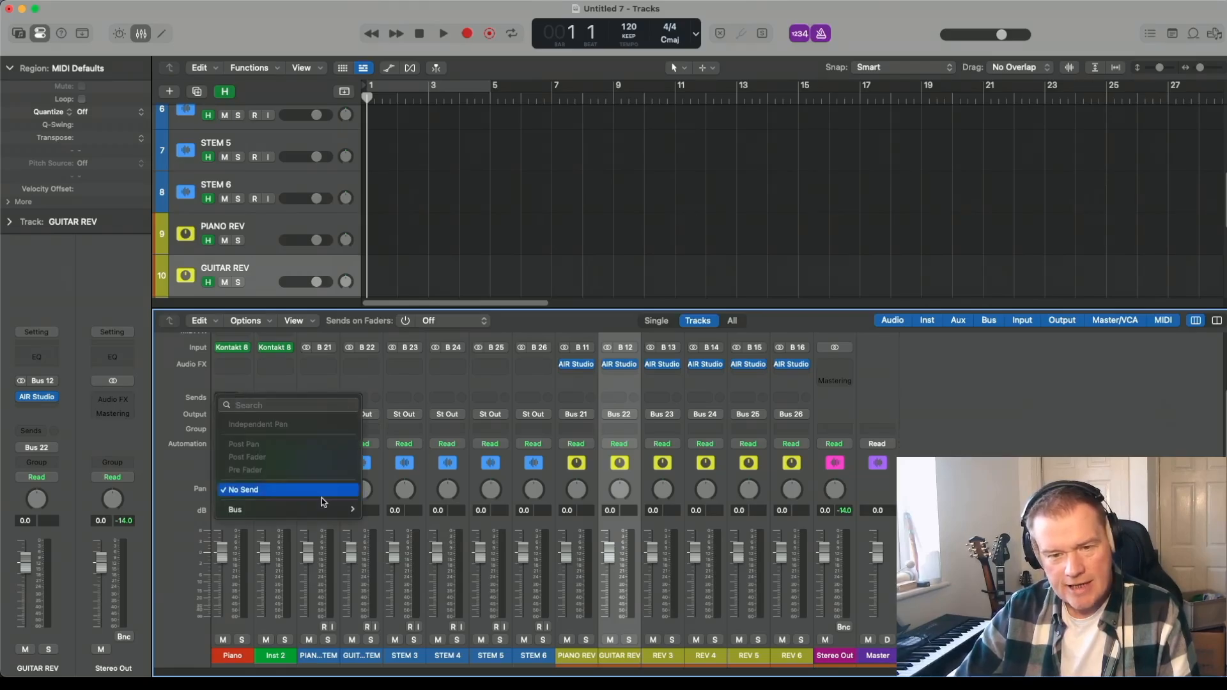
{"action": "mouse_move", "coordinate": [343, 509]}
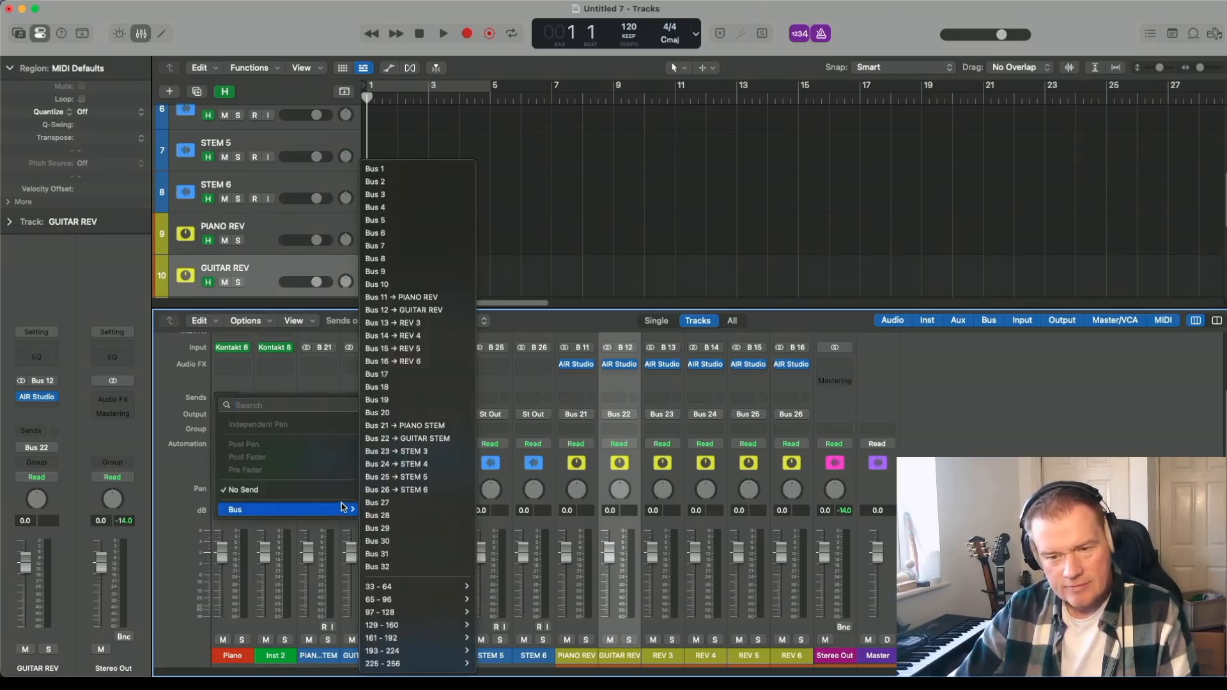
{"action": "left_click", "coordinate": [432, 299]}
{"action": "left_click", "coordinate": [272, 391]}
{"action": "mouse_move", "coordinate": [381, 503]}
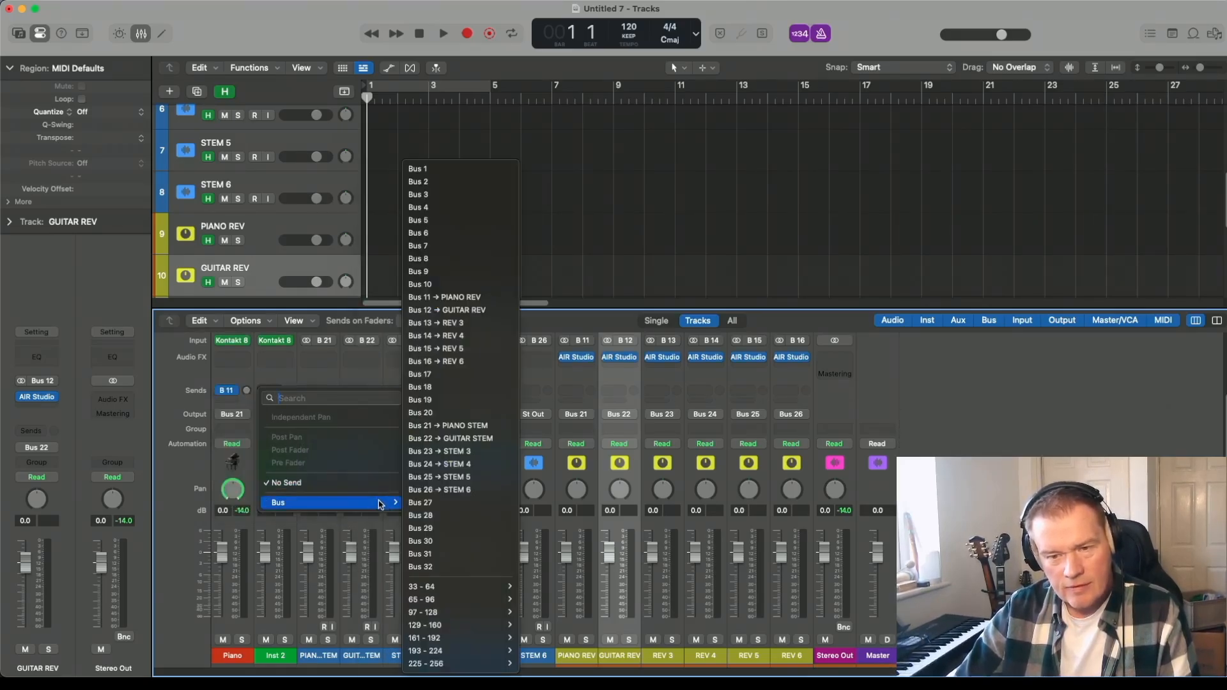
{"action": "left_click", "coordinate": [497, 315]}
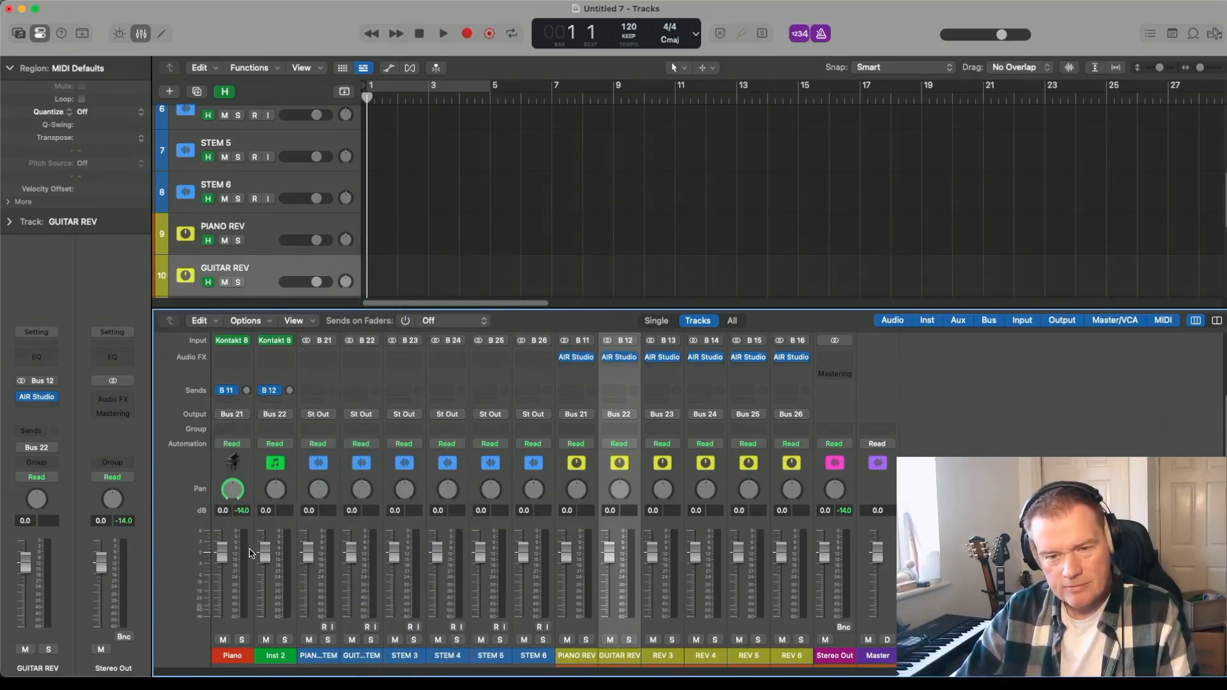
Raise the Piano channel's Bus 11 send level with input monitoring temporarily switched on for the PIANO STEM channel.
{"action": "left_click", "coordinate": [237, 379]}
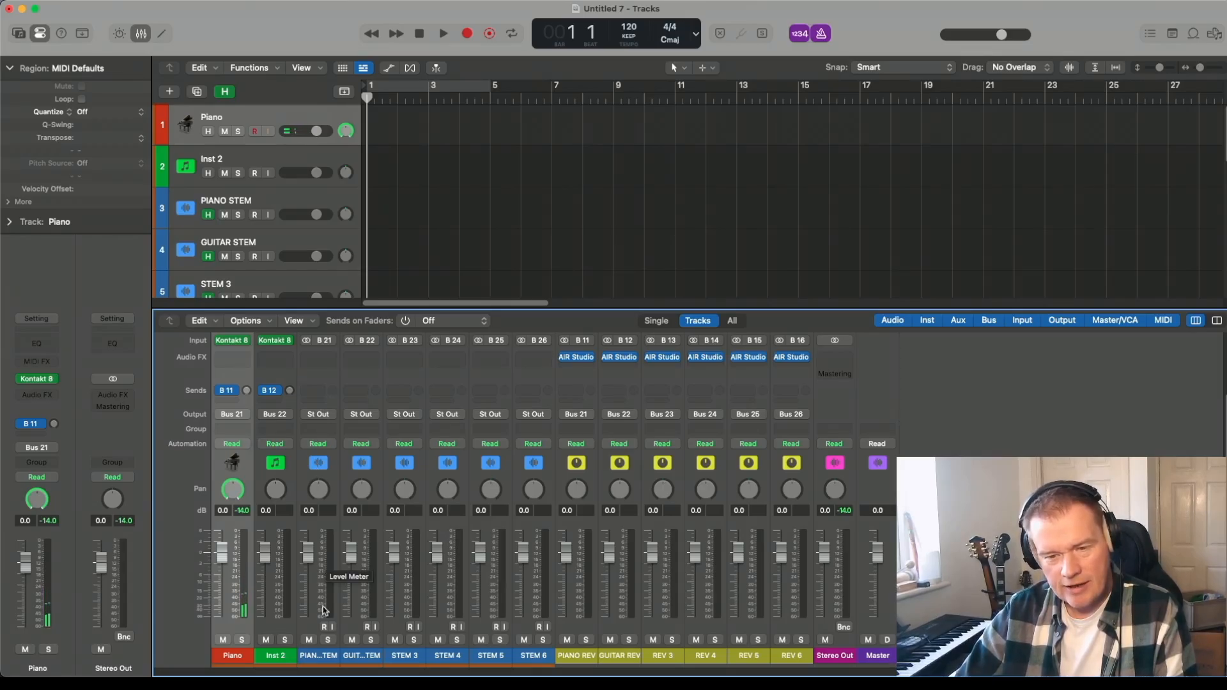
{"action": "left_click", "coordinate": [331, 628]}
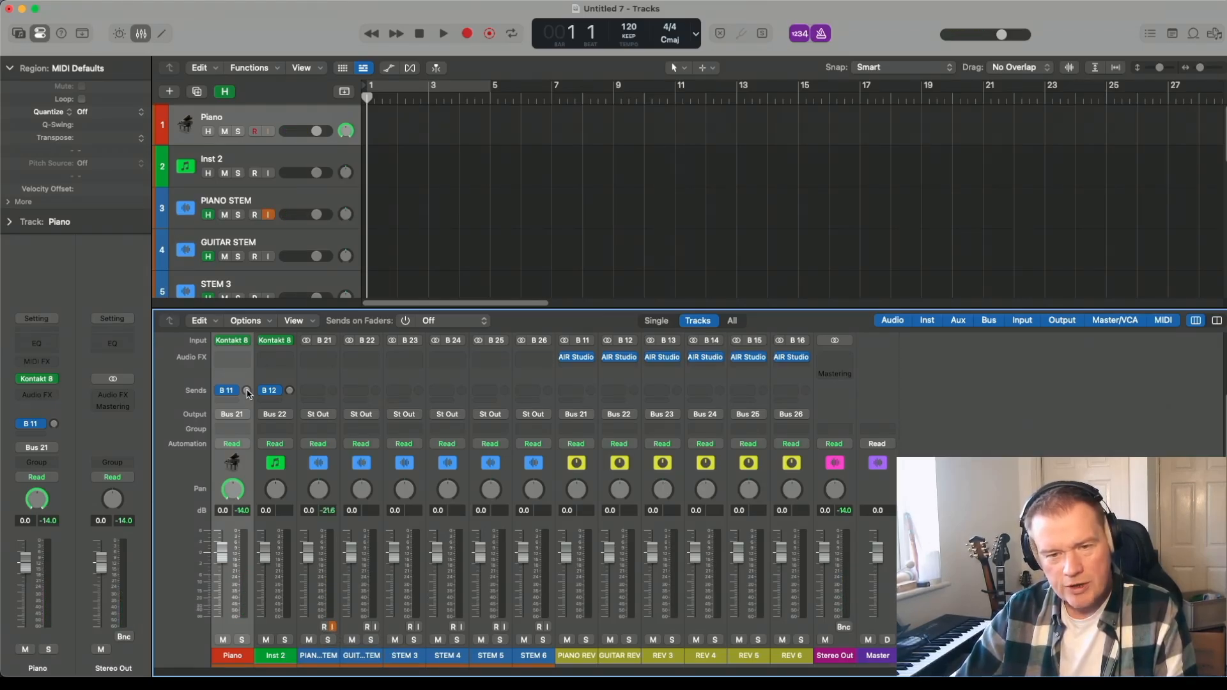
{"action": "left_click_drag", "start_coordinate": [248, 393], "coordinate": [250, 279]}
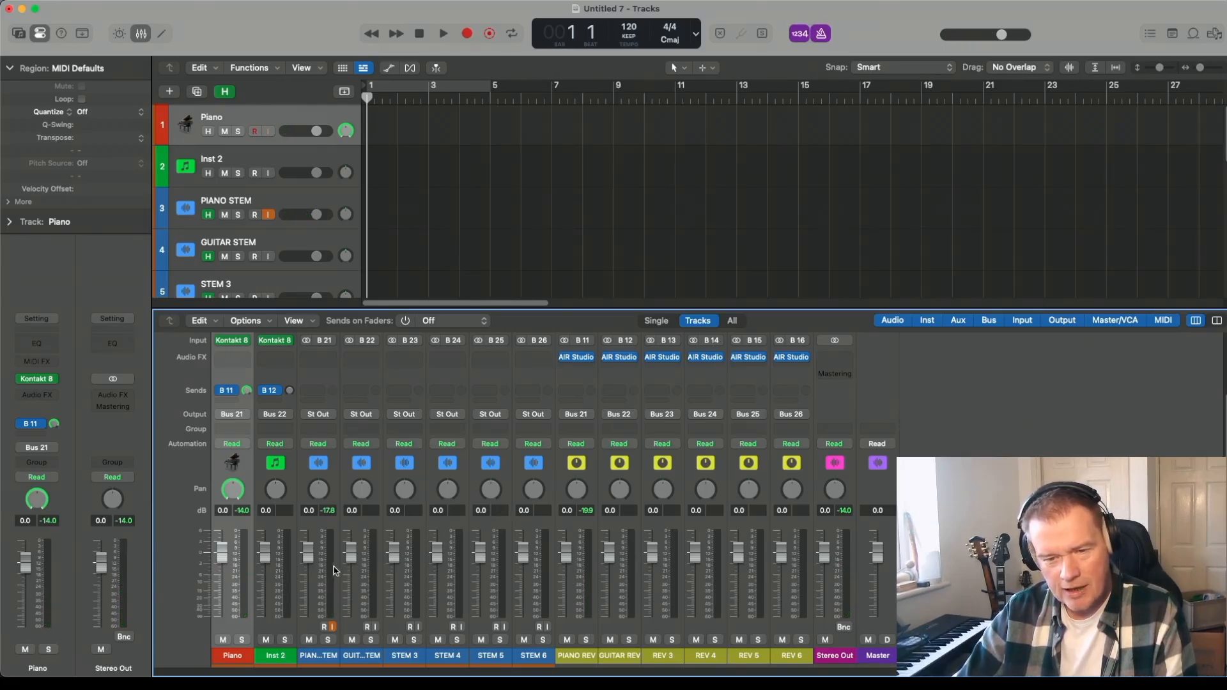
{"action": "left_click_drag", "start_coordinate": [247, 390], "coordinate": [250, 439]}
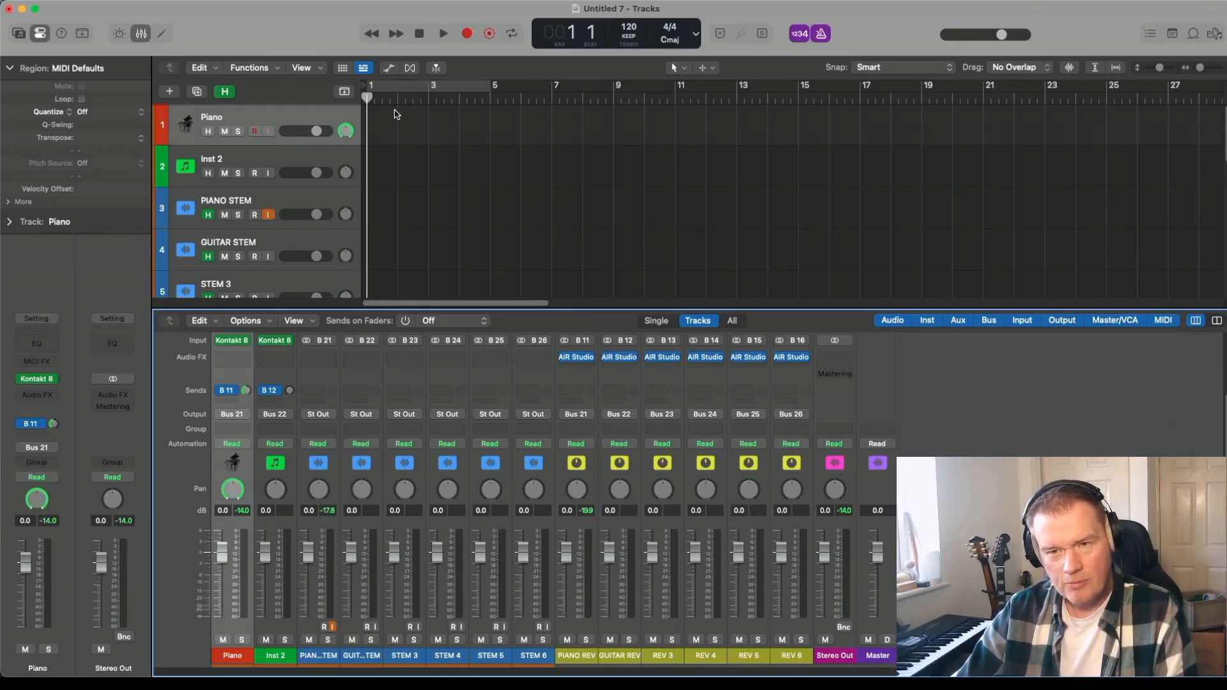
{"action": "left_click", "coordinate": [331, 627]}
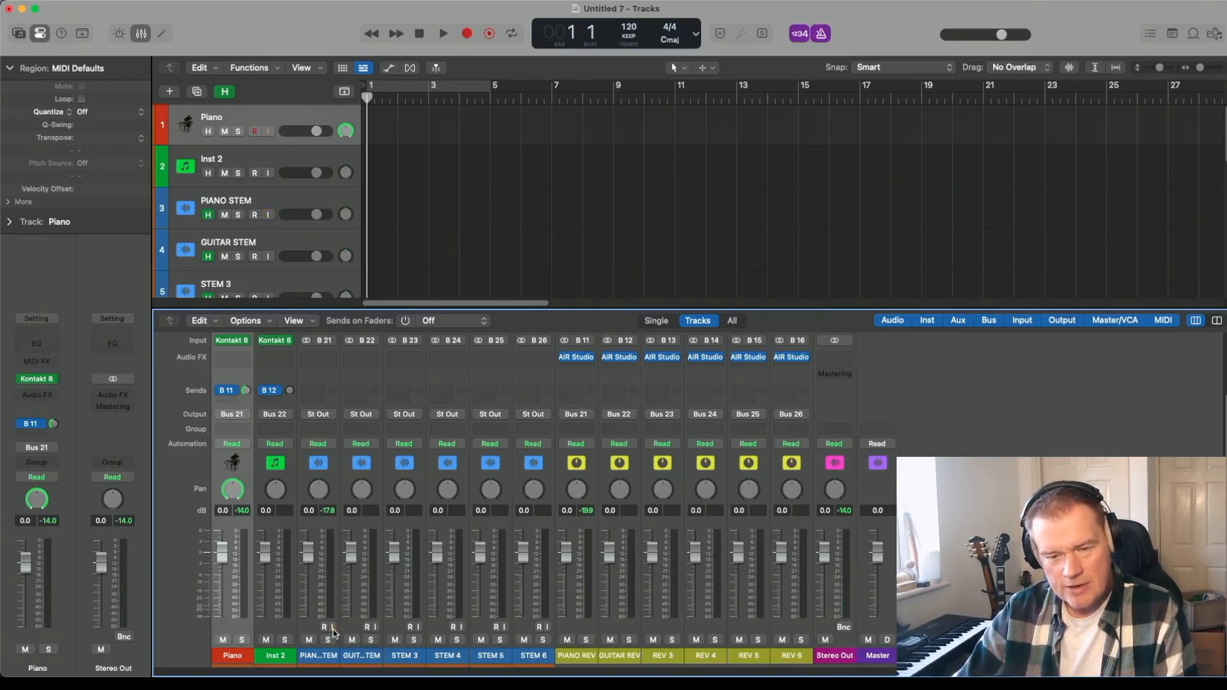
{"action": "left_click_drag", "start_coordinate": [325, 629], "coordinate": [519, 637]}
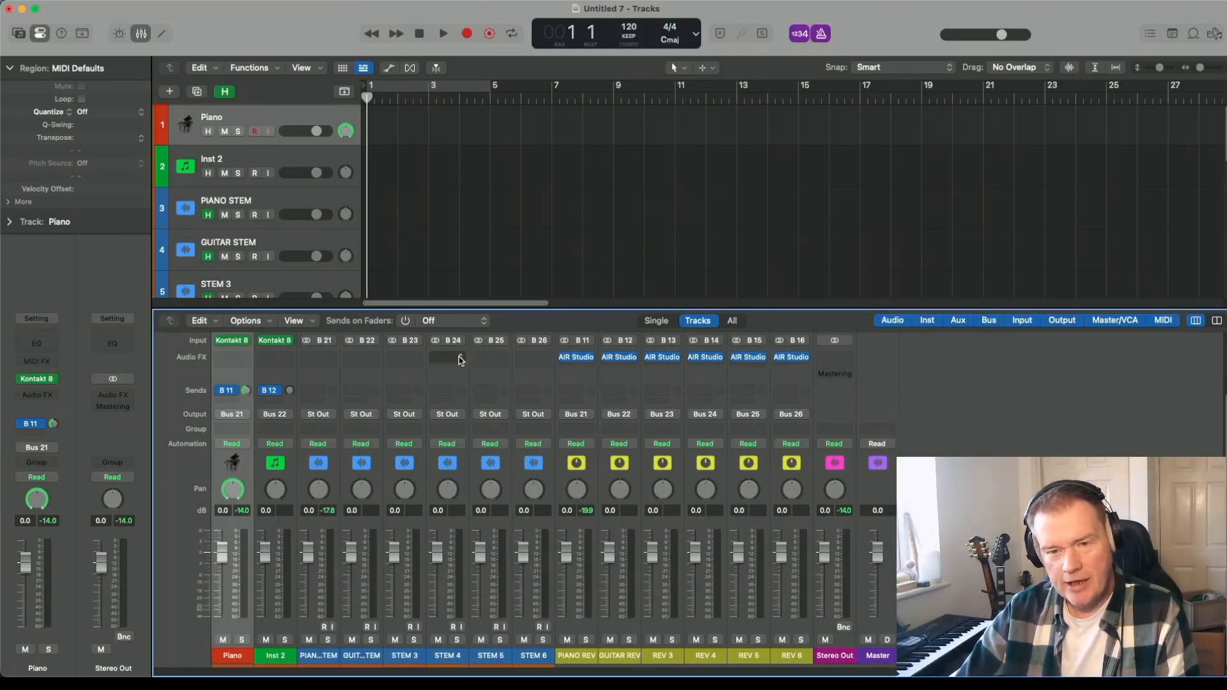
Turn off Notes in the project's MIDI Chase settings and close the settings window.
{"action": "left_click", "coordinate": [90, 0]}
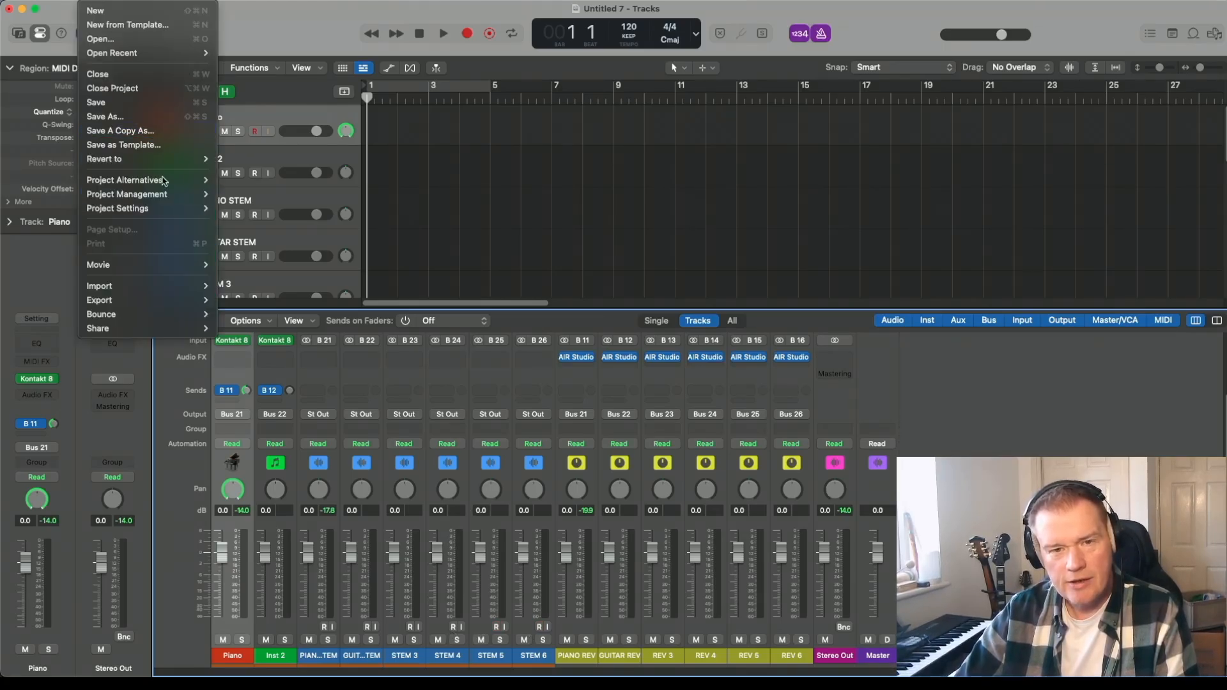
{"action": "mouse_move", "coordinate": [168, 207]}
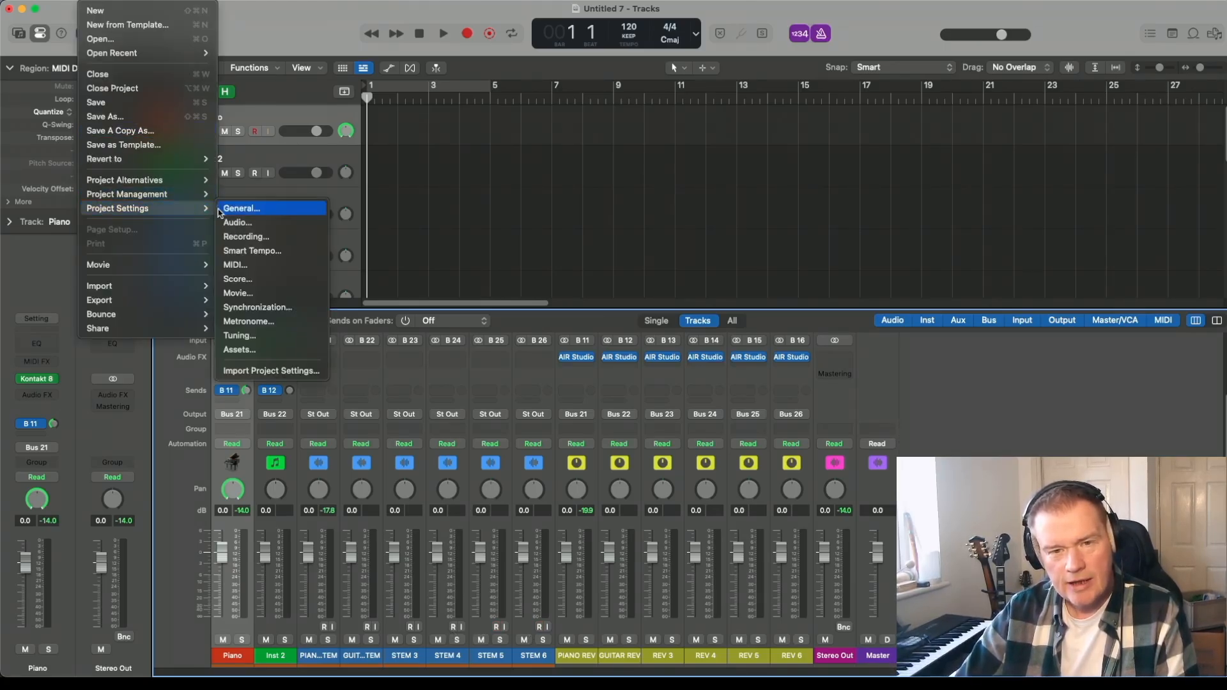
{"action": "left_click", "coordinate": [253, 263]}
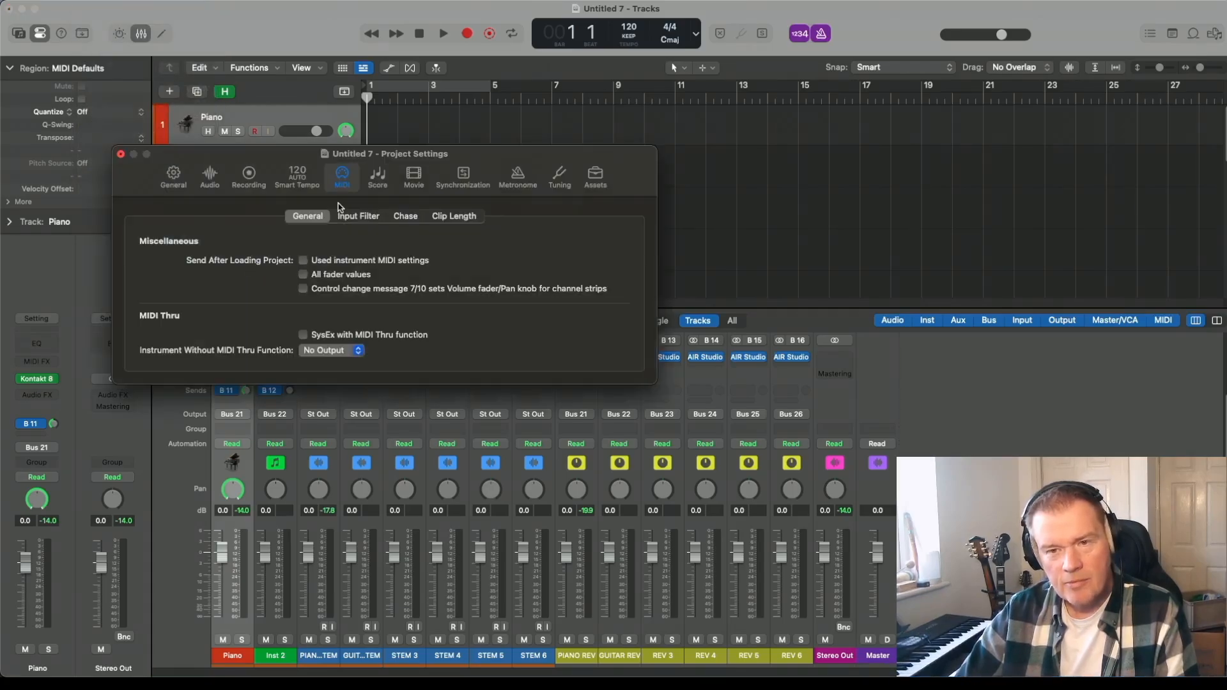
{"action": "left_click", "coordinate": [400, 220]}
{"action": "left_click", "coordinate": [144, 241]}
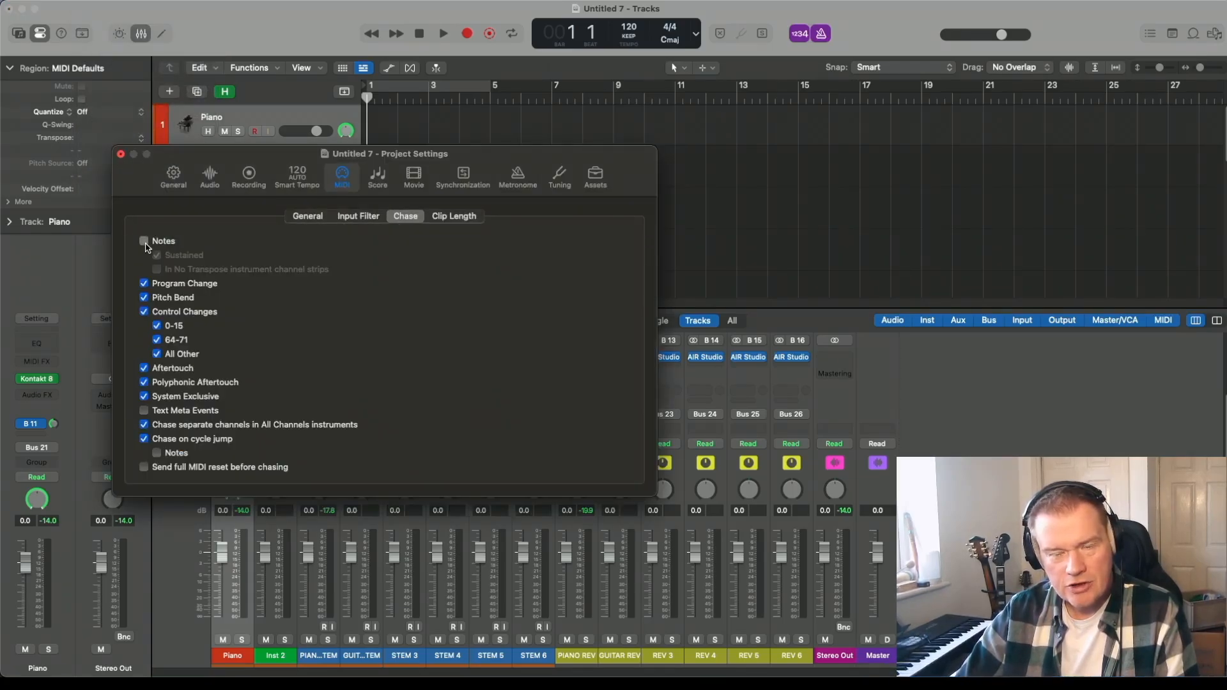
{"action": "left_click", "coordinate": [122, 155]}
{"action": "left_click", "coordinate": [278, 161]}
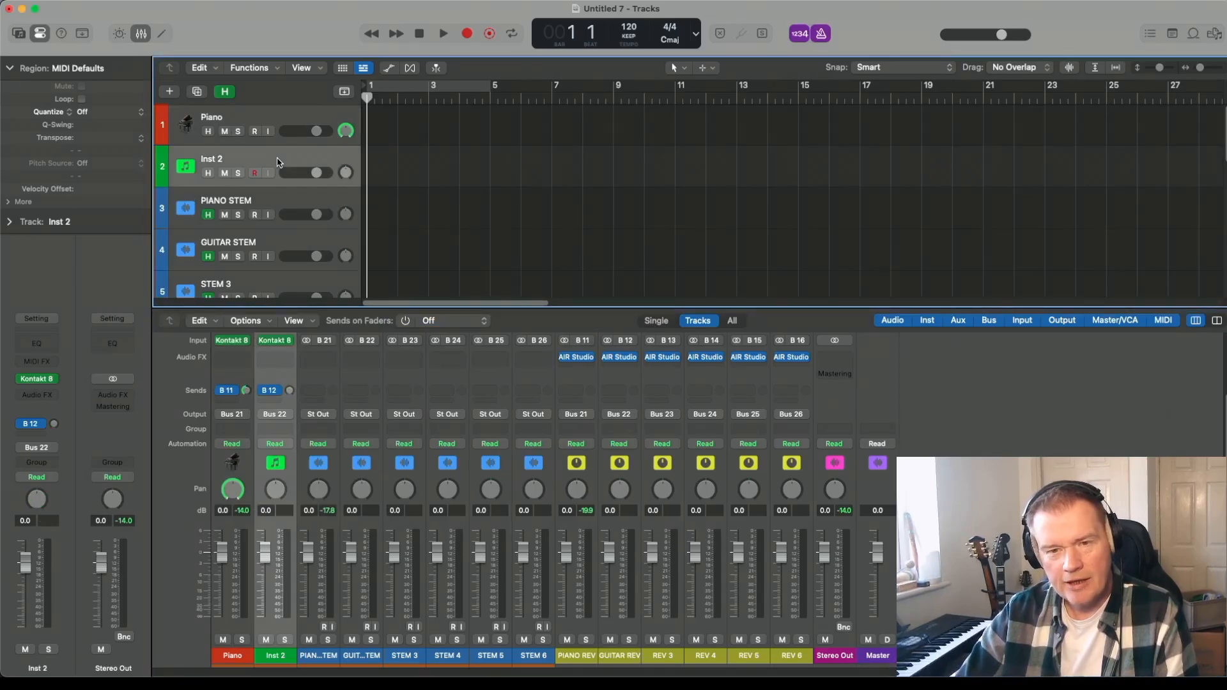
{"action": "left_click", "coordinate": [292, 115]}
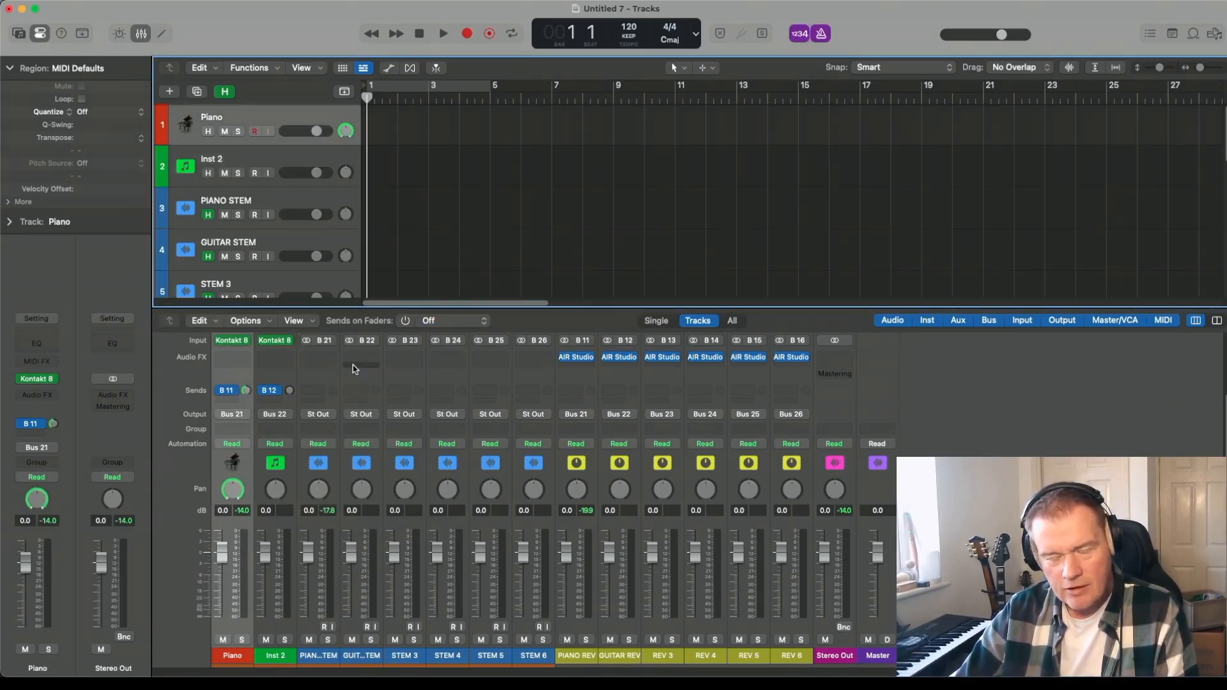
Configure the mixer's channel strip components to show track names on 2 lines.
{"action": "left_click", "coordinate": [308, 321]}
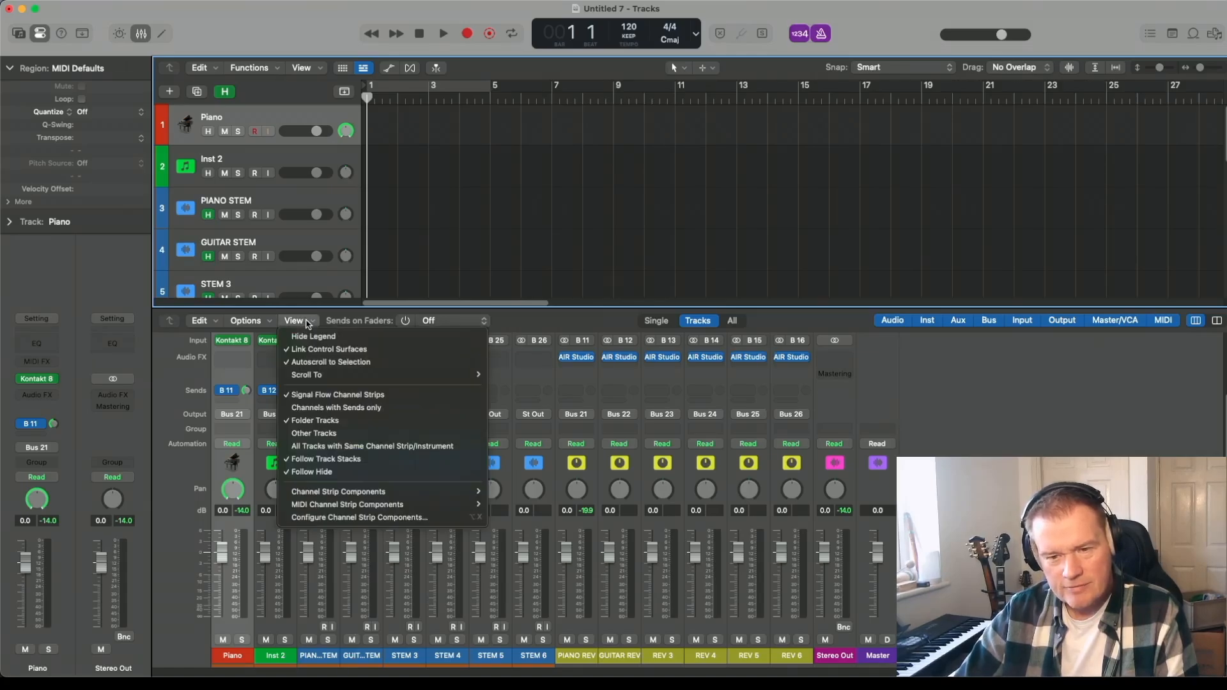
{"action": "left_click", "coordinate": [355, 517]}
{"action": "left_click", "coordinate": [586, 359]}
{"action": "left_click", "coordinate": [584, 370]}
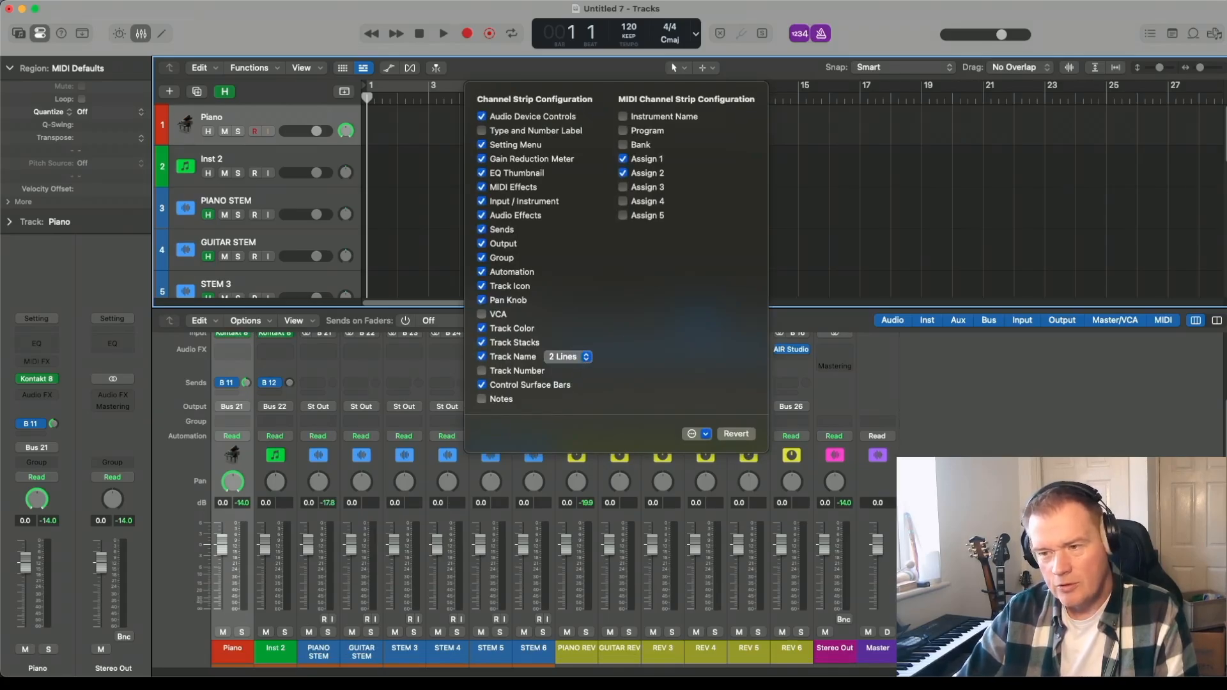
{"action": "left_click", "coordinate": [586, 613]}
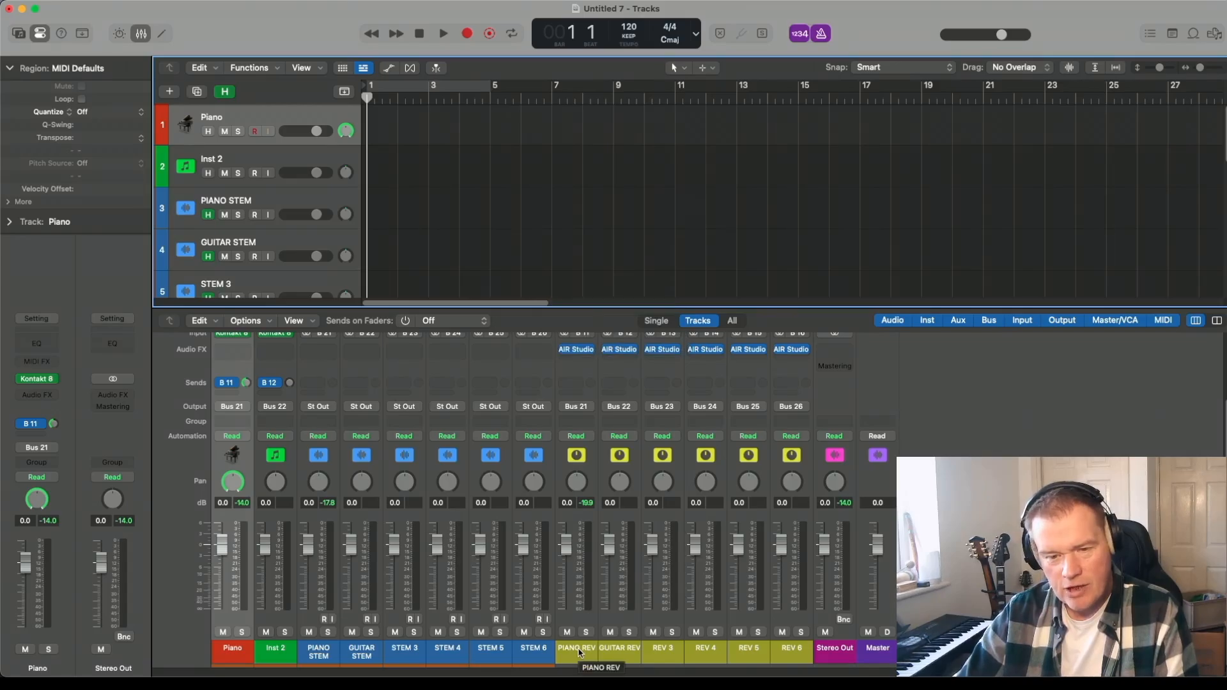
Switch the control bar display to Custom and show the secondary ruler in the Tracks area.
{"action": "left_click", "coordinate": [695, 36]}
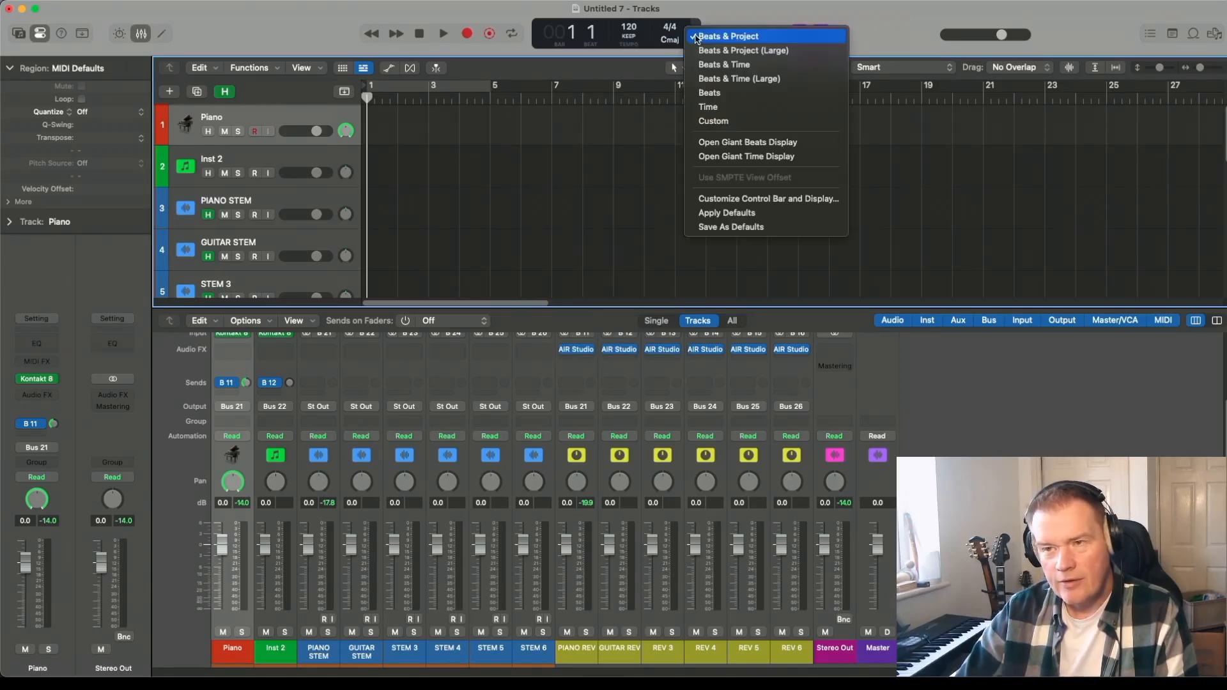
{"action": "left_click", "coordinate": [731, 121]}
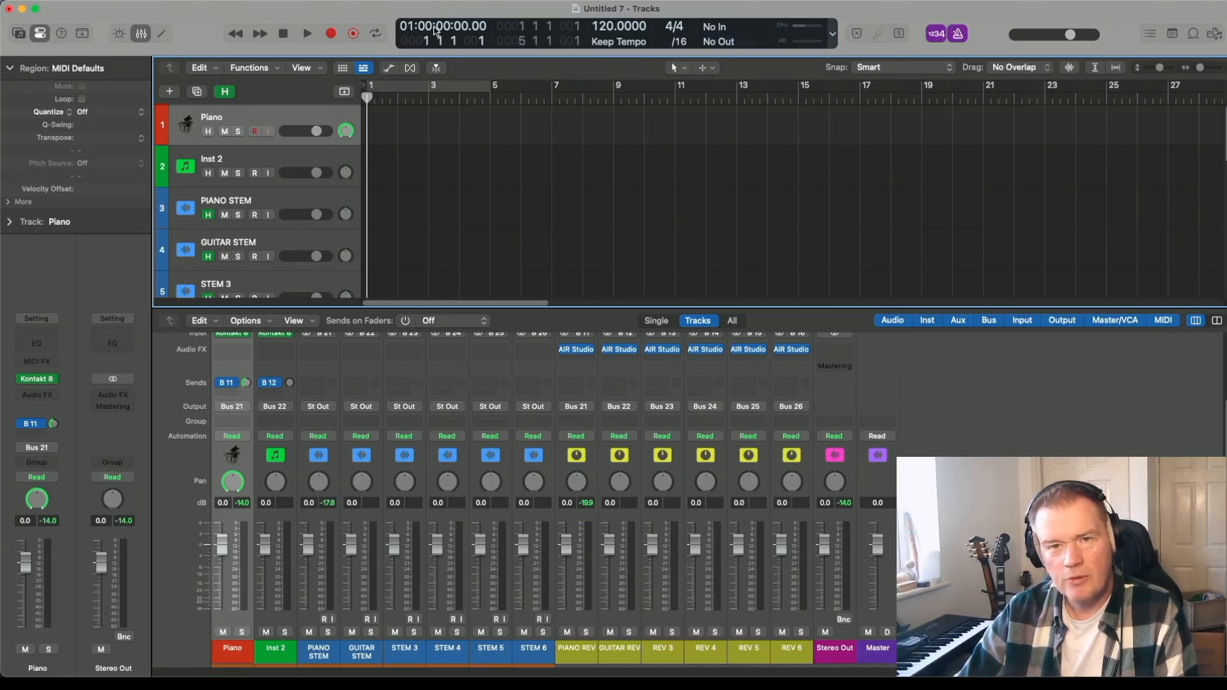
{"action": "left_click", "coordinate": [322, 72]}
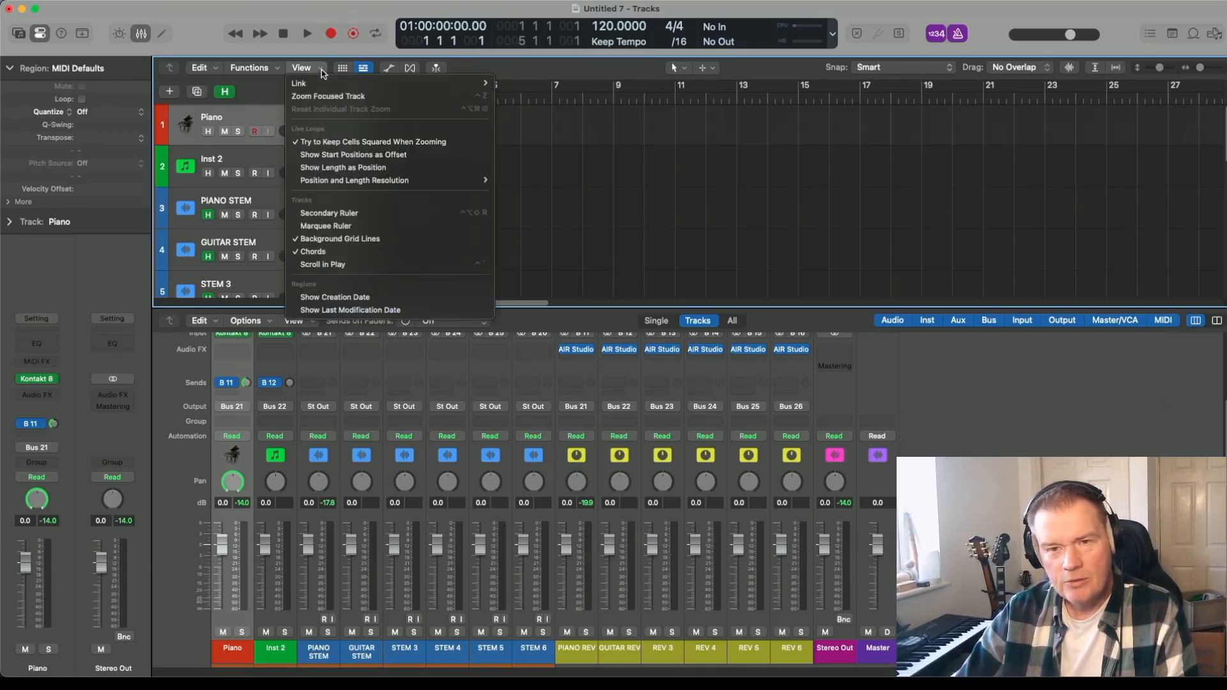
{"action": "left_click", "coordinate": [326, 213]}
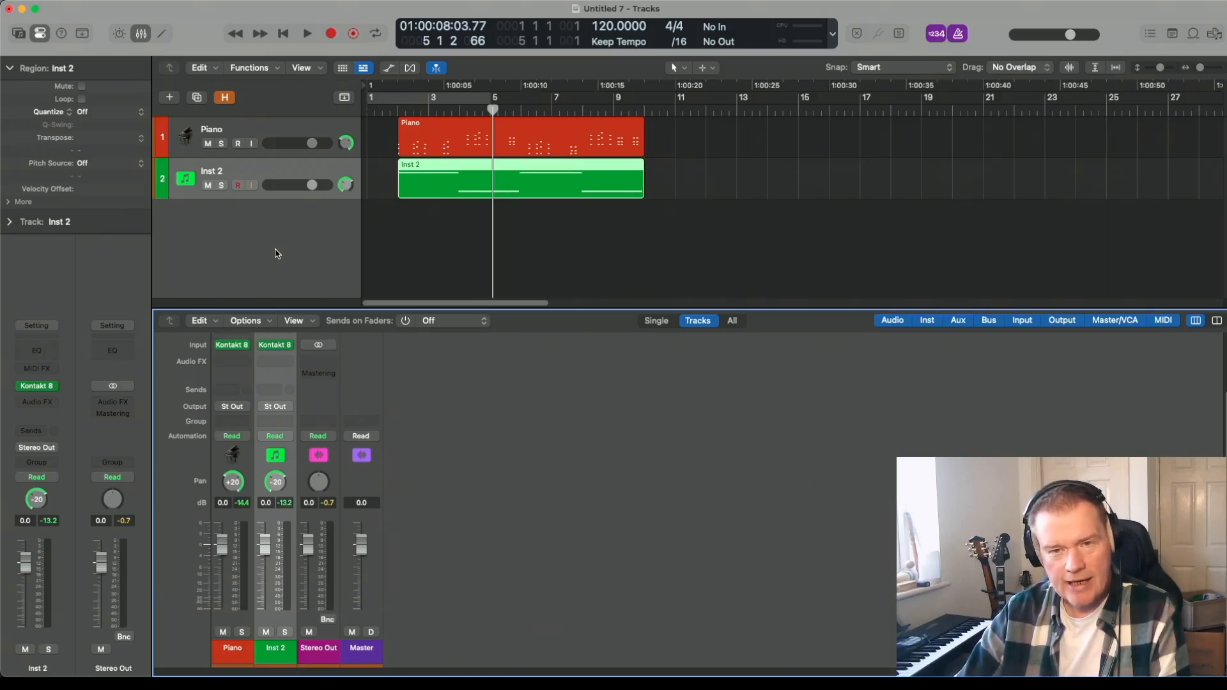
Show the hidden tracks and set the outputs of Piano to Bus 21 (PIANO STEM) and Inst 2 to Bus 22 (GUITAR STEM).
{"action": "left_click", "coordinate": [228, 100]}
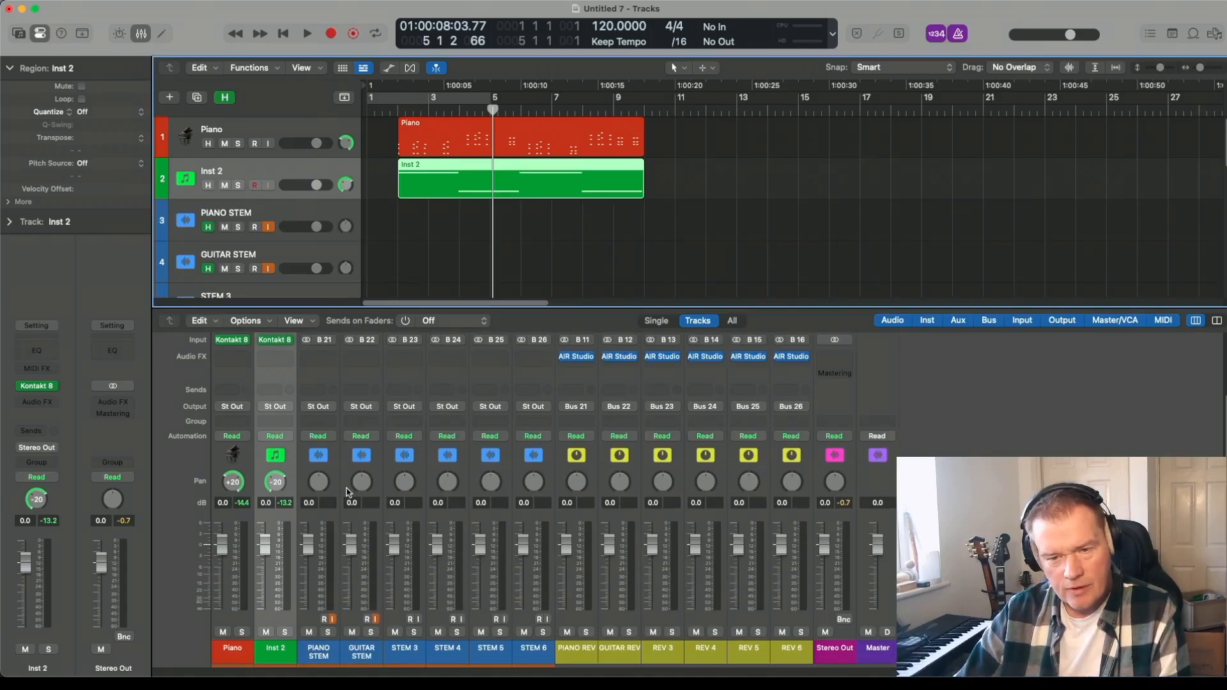
{"action": "left_click", "coordinate": [233, 408]}
{"action": "mouse_move", "coordinate": [325, 479]}
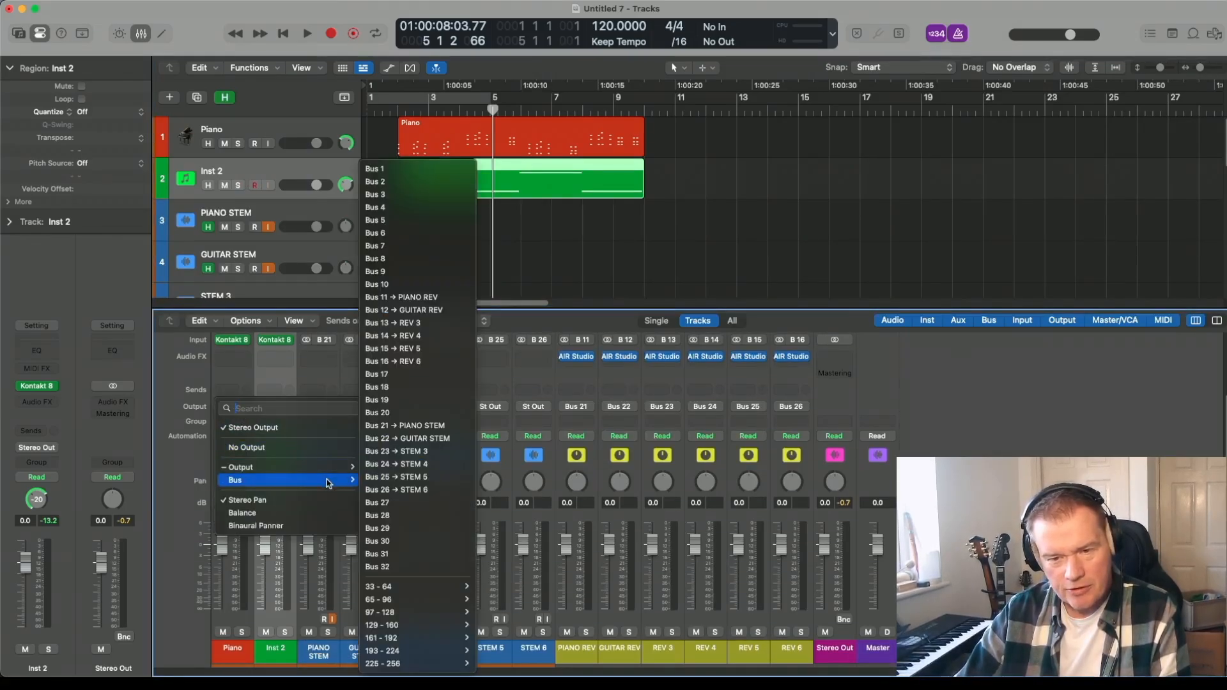
{"action": "left_click", "coordinate": [409, 425]}
{"action": "left_click", "coordinate": [275, 407]}
{"action": "mouse_move", "coordinate": [374, 480]}
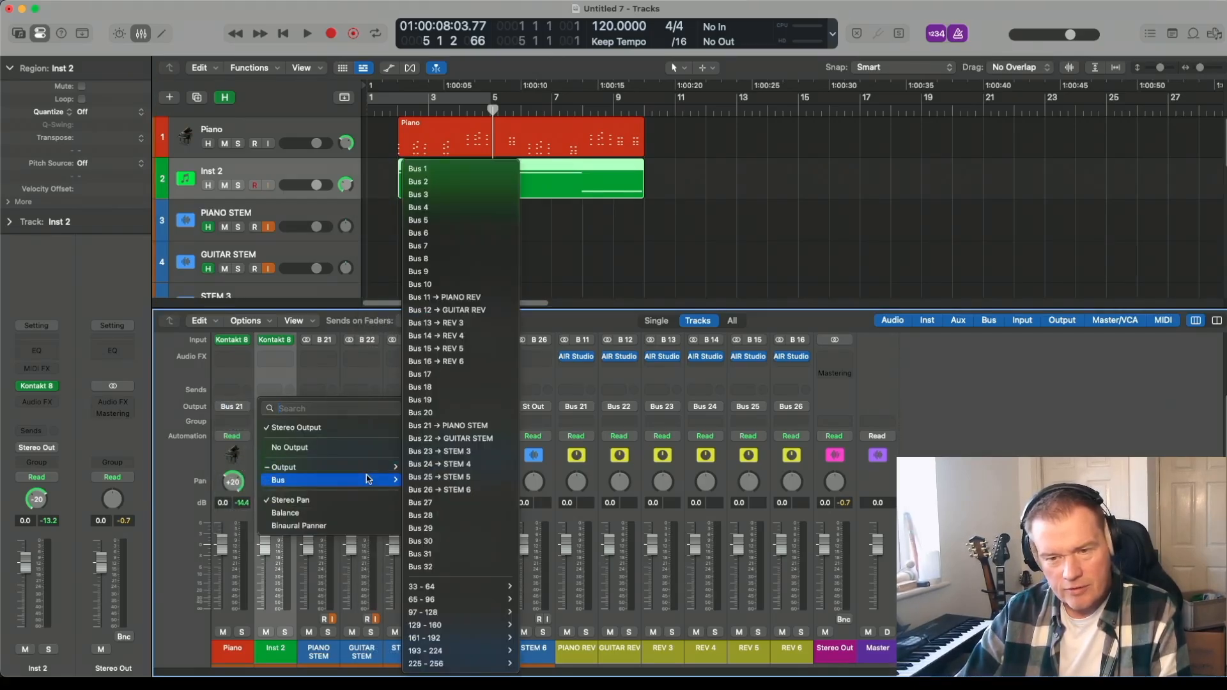
{"action": "left_click", "coordinate": [449, 440]}
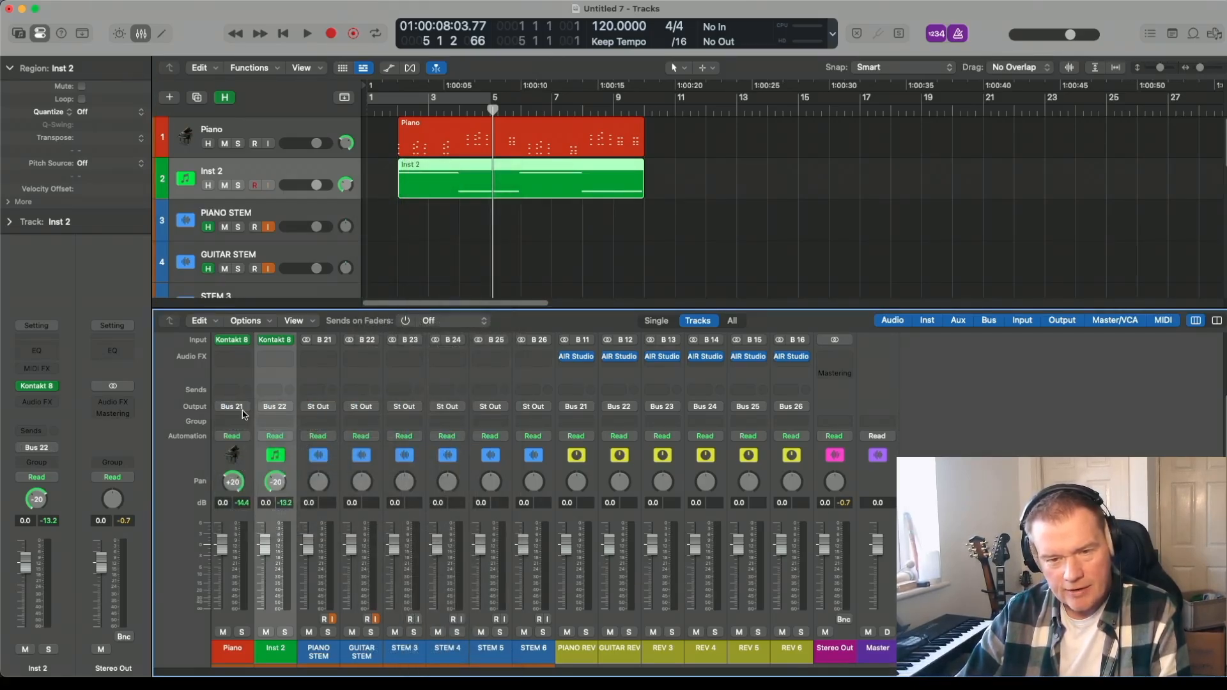
Assign sends to the reverb auxes: Bus 11 (PIANO REV) on Piano and Bus 12 (GUITAR REV) on Inst 2.
{"action": "left_click", "coordinate": [232, 390]}
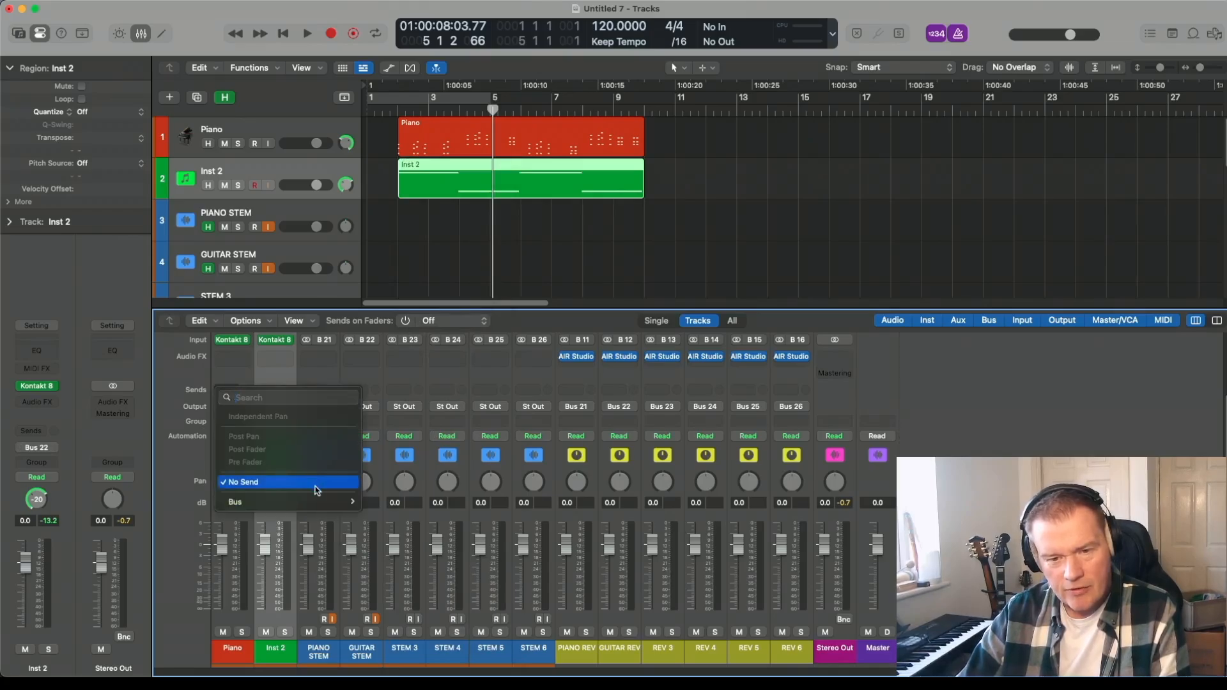
{"action": "mouse_move", "coordinate": [348, 499]}
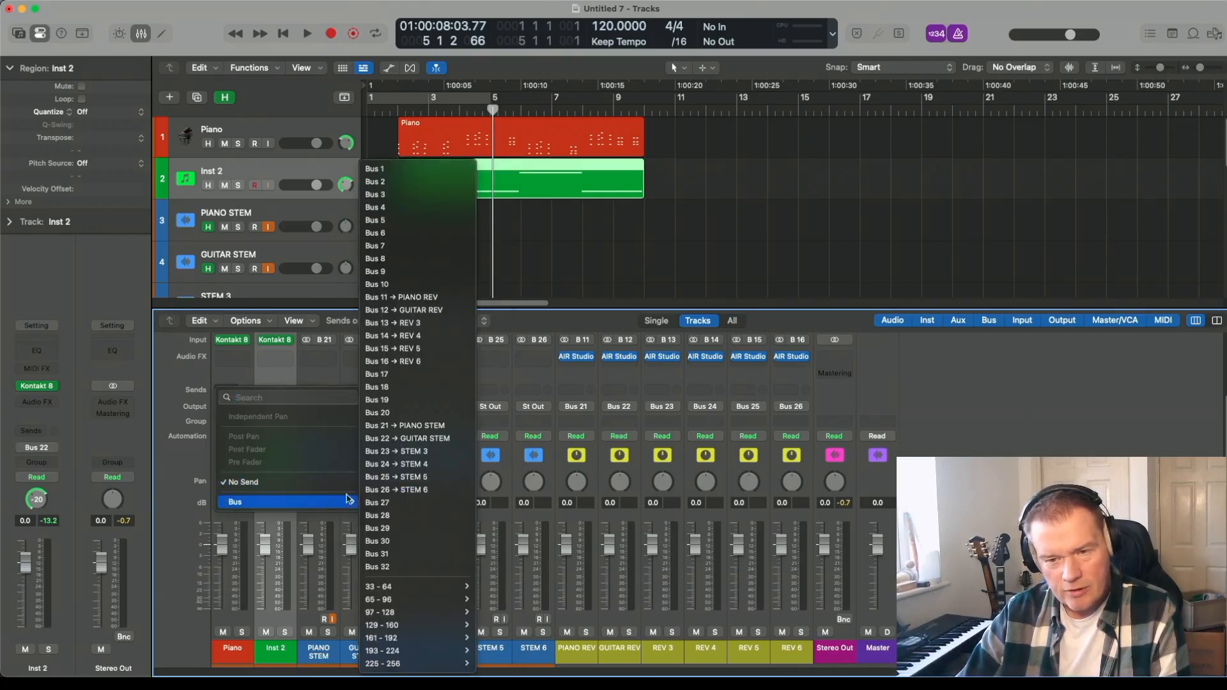
{"action": "left_click", "coordinate": [448, 297]}
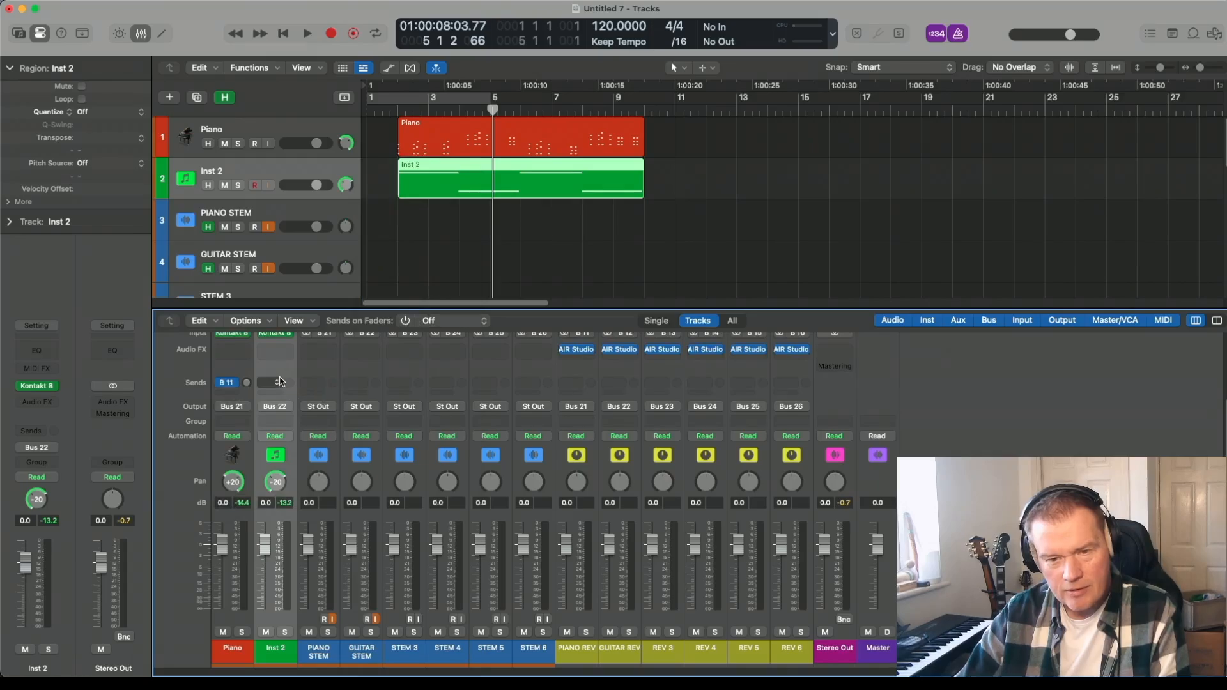
{"action": "left_click", "coordinate": [277, 383]}
{"action": "mouse_move", "coordinate": [358, 495]}
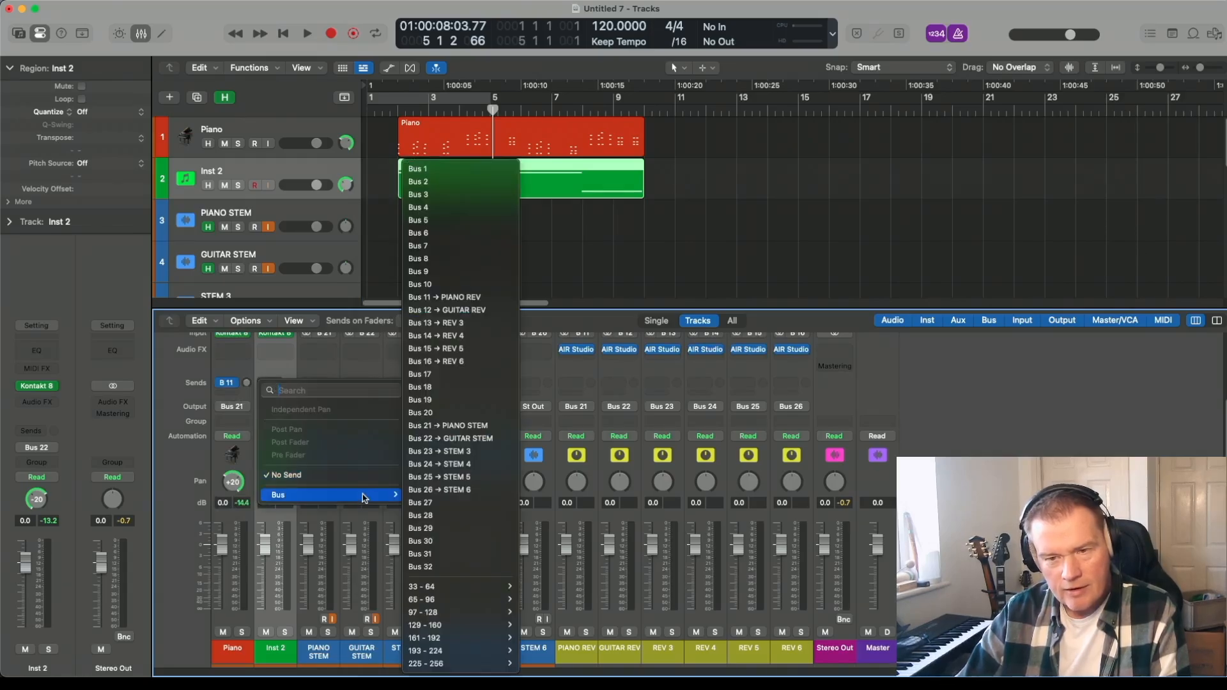
{"action": "left_click", "coordinate": [496, 311]}
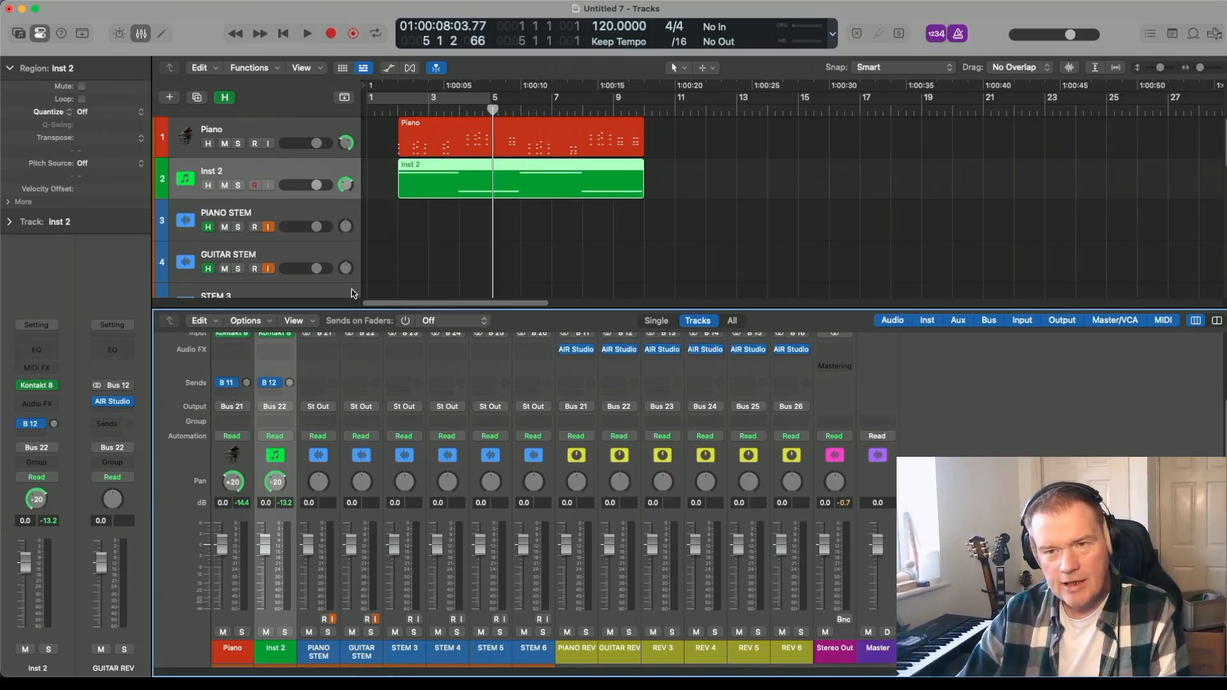
Play the regions while raising the Piano's Bus 11 send level and Inst 2's Bus 12 send to about -6.3 dB.
{"action": "key", "text": "shift+space"}
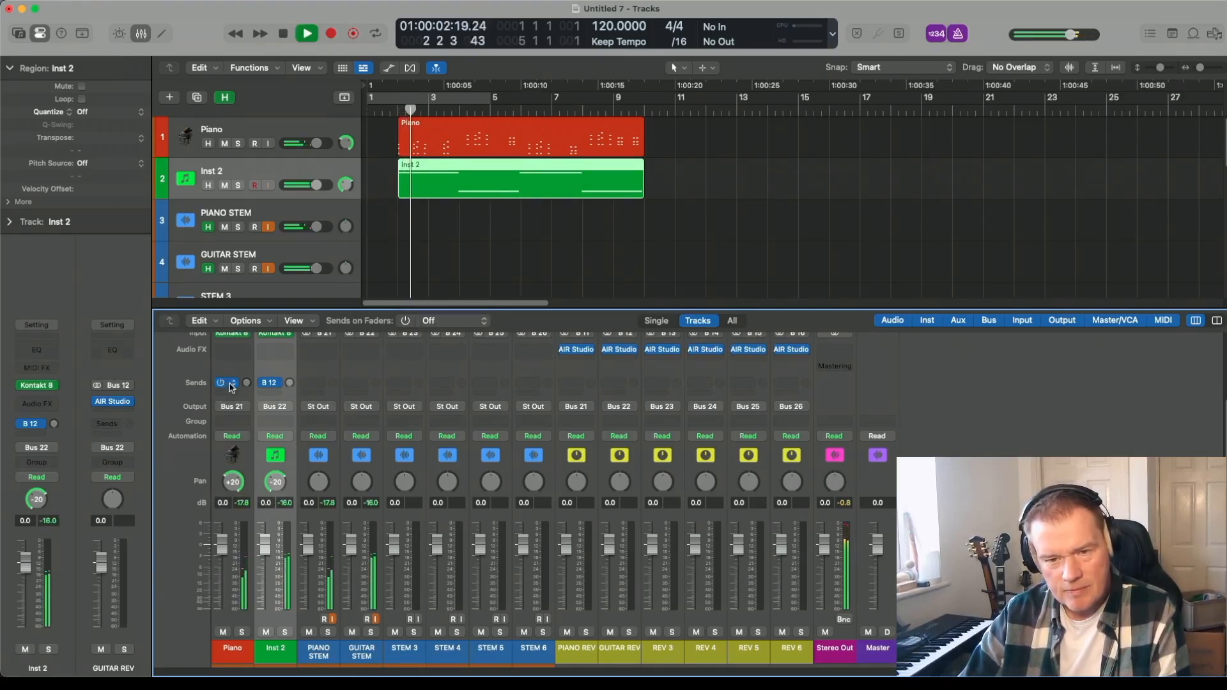
{"action": "key", "text": "space"}
{"action": "left_click_drag", "start_coordinate": [287, 386], "coordinate": [286, 324]}
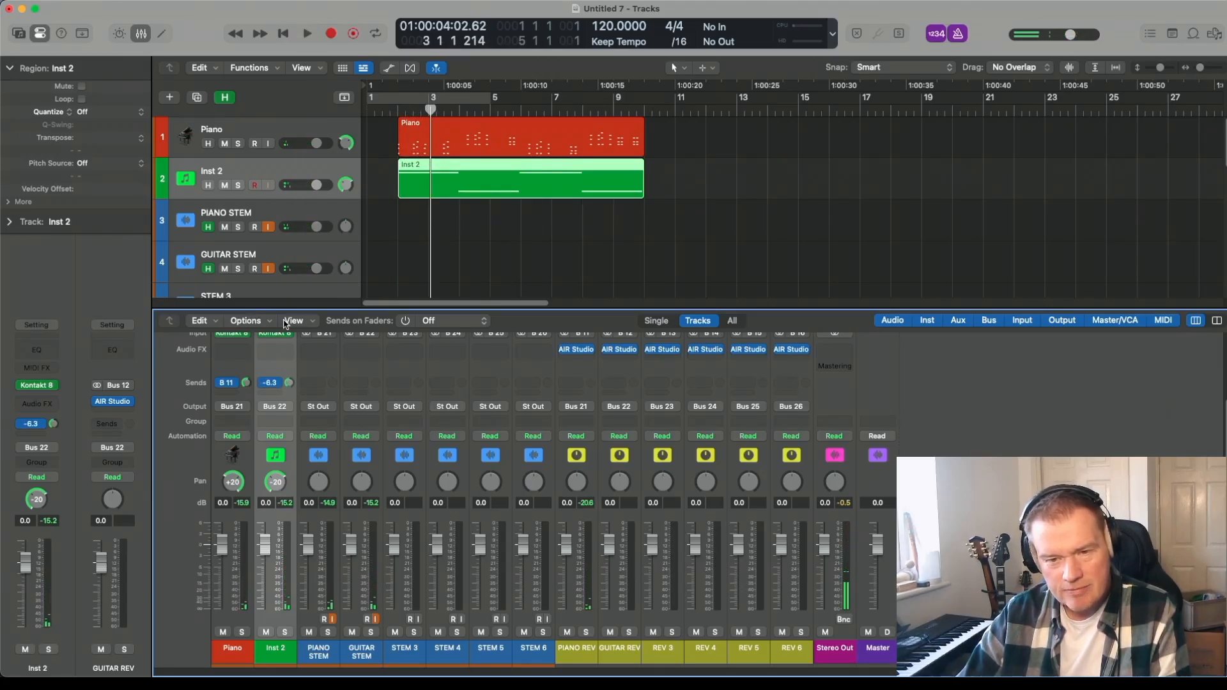
{"action": "key", "text": "shift+space"}
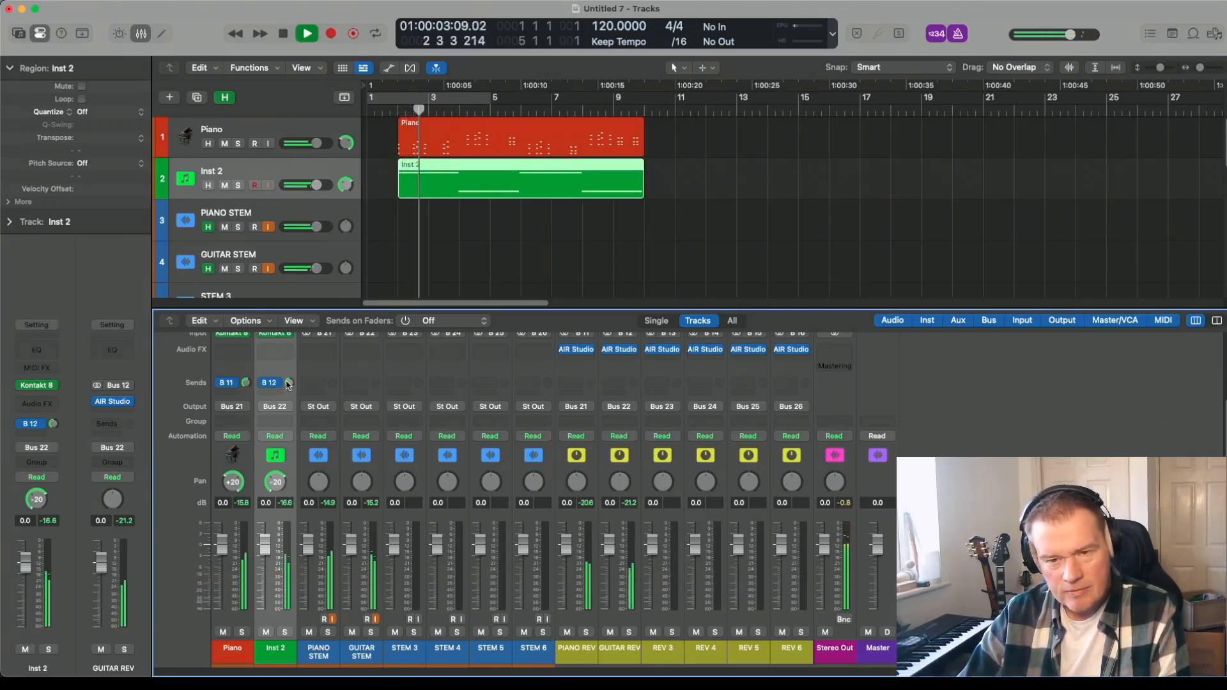
Play the regions with input monitoring off, and switch monitoring back on for PIANO STEM and GUITAR STEM to compare the sound.
{"action": "key", "text": "space"}
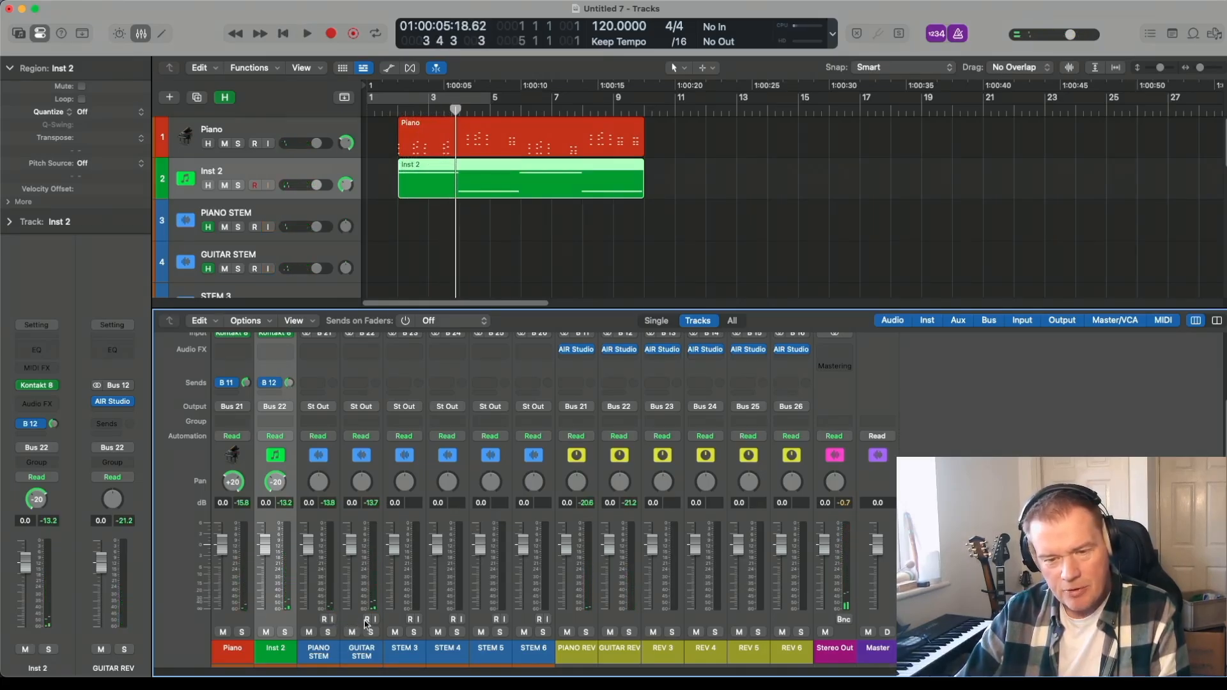
{"action": "key", "text": "space"}
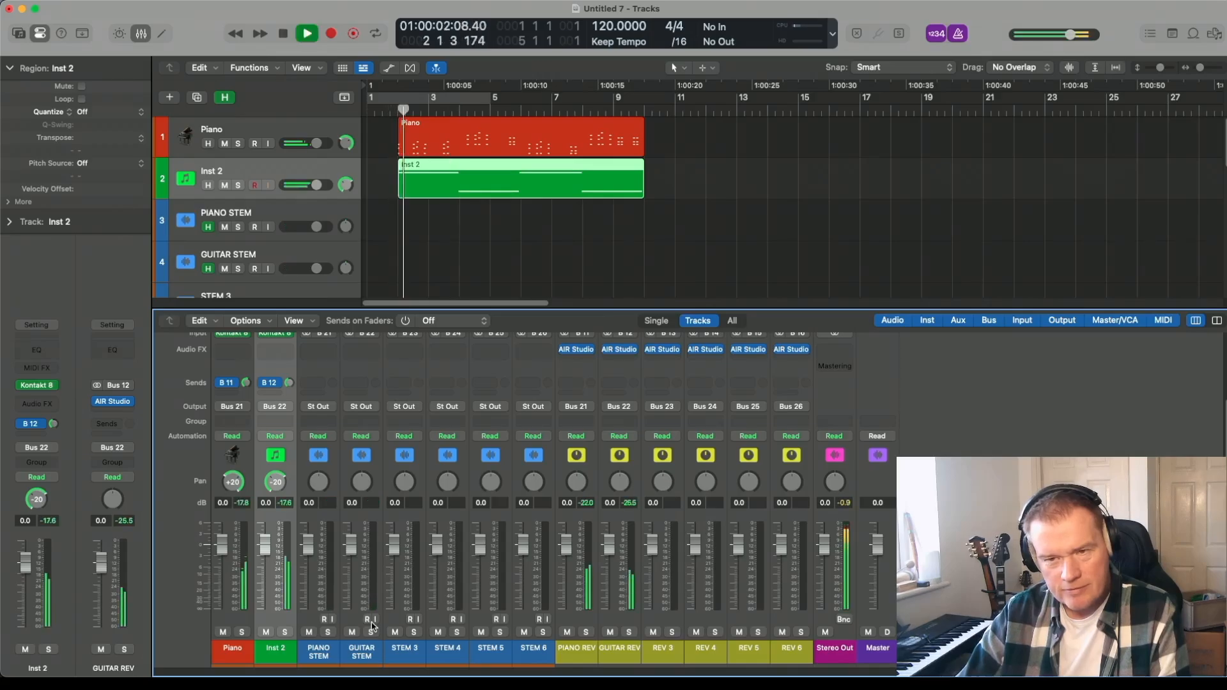
{"action": "left_click", "coordinate": [375, 619]}
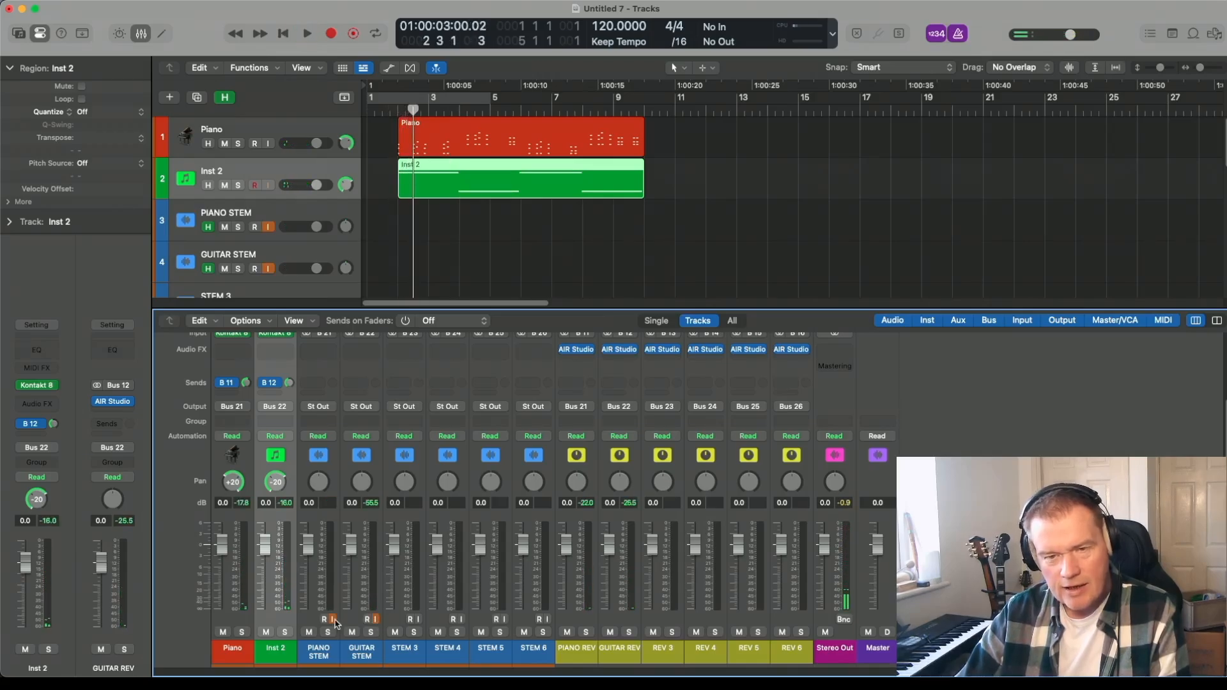
Record-enable all six stem tracks, PIANO STEM through STEM 6, with input monitoring off.
{"action": "left_click", "coordinate": [368, 619]}
{"action": "left_click", "coordinate": [324, 620]}
{"action": "left_click", "coordinate": [410, 620]}
{"action": "left_click", "coordinate": [412, 619], "text": "alt"}
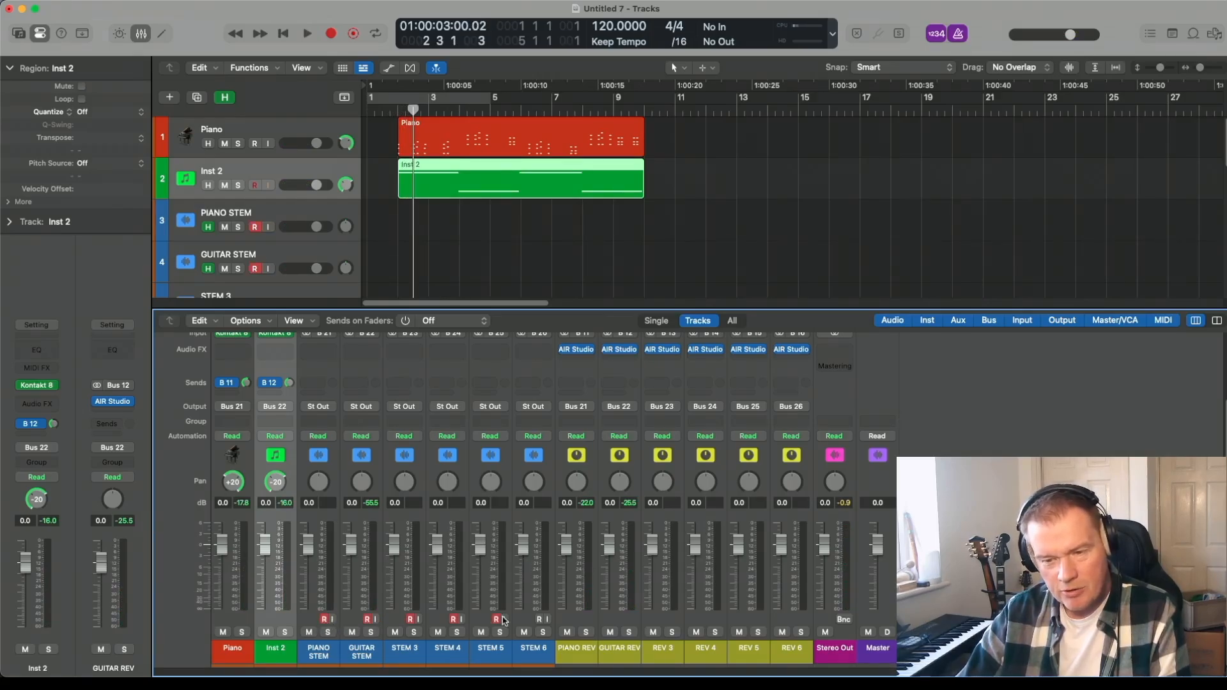
{"action": "left_click", "coordinate": [540, 619], "text": "alt"}
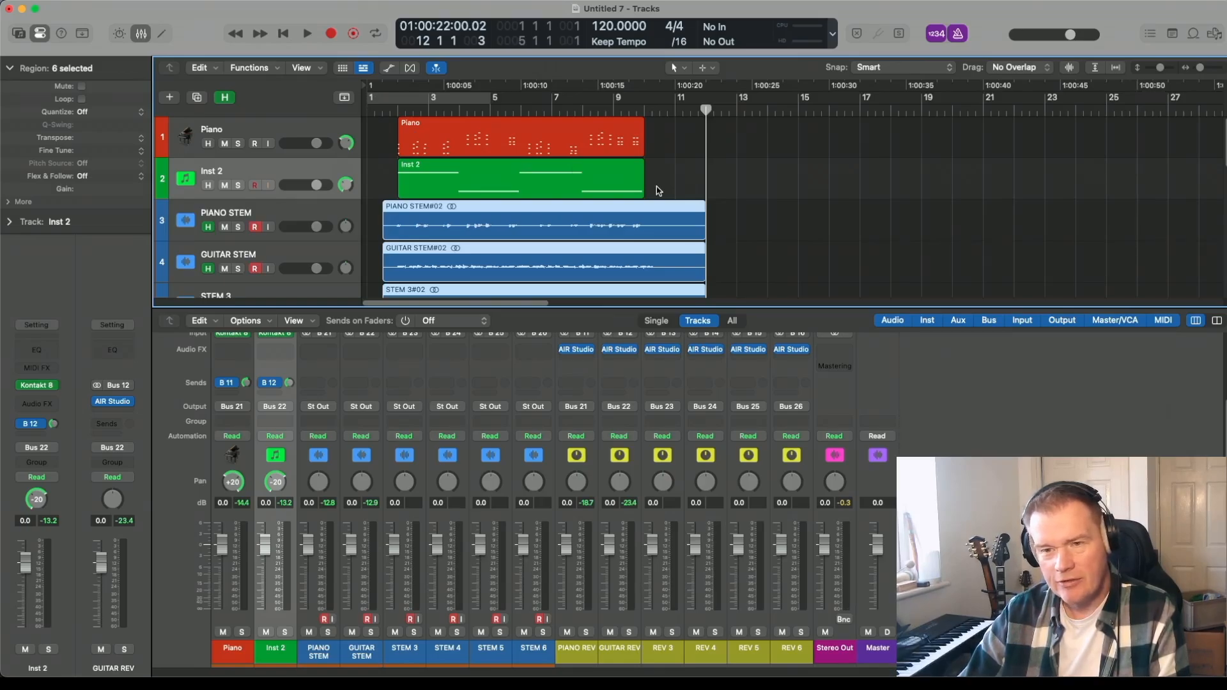
Turn off the metronome click and disarm recording on all six stem tracks.
{"action": "left_click", "coordinate": [958, 37]}
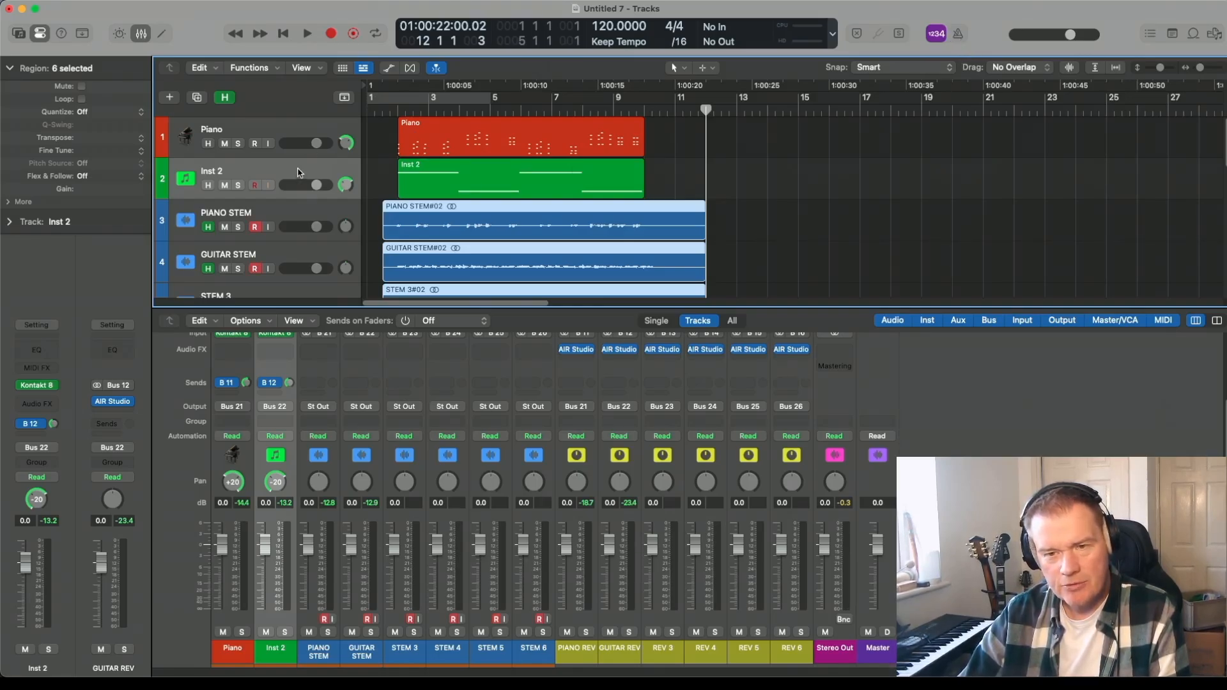
{"action": "scroll", "coordinate": [259, 297], "scroll_direction": "down", "scroll_amount": 2}
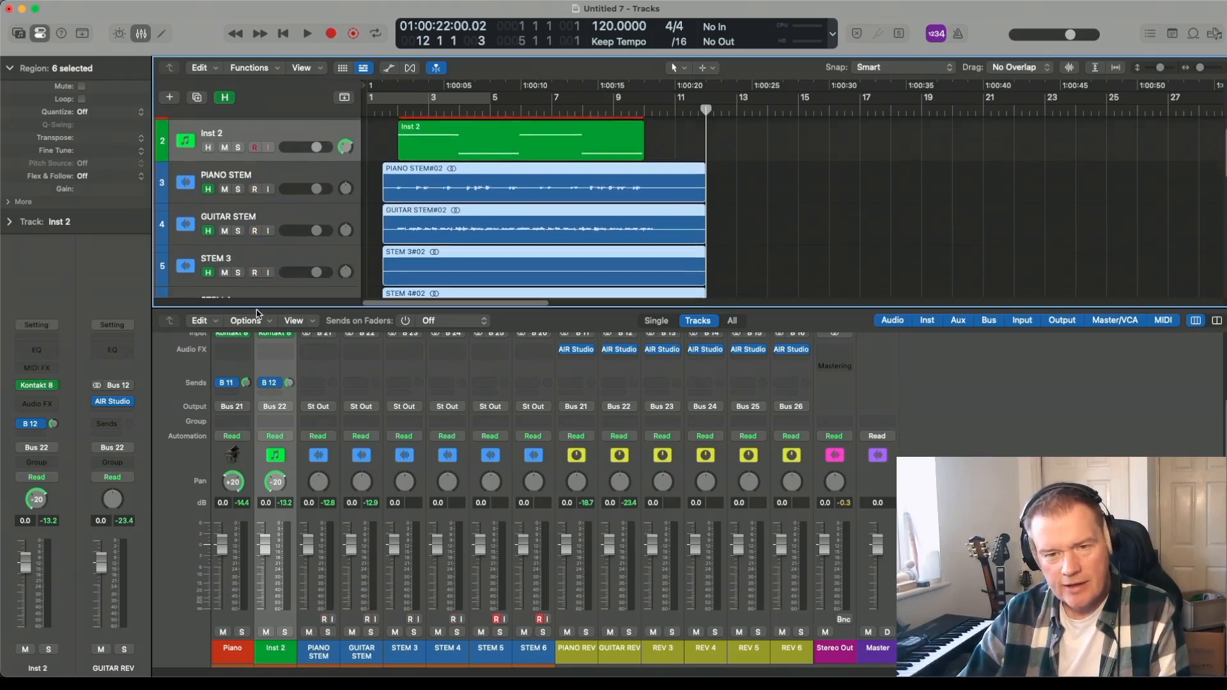
{"action": "scroll", "coordinate": [261, 258], "scroll_direction": "down", "scroll_amount": 5}
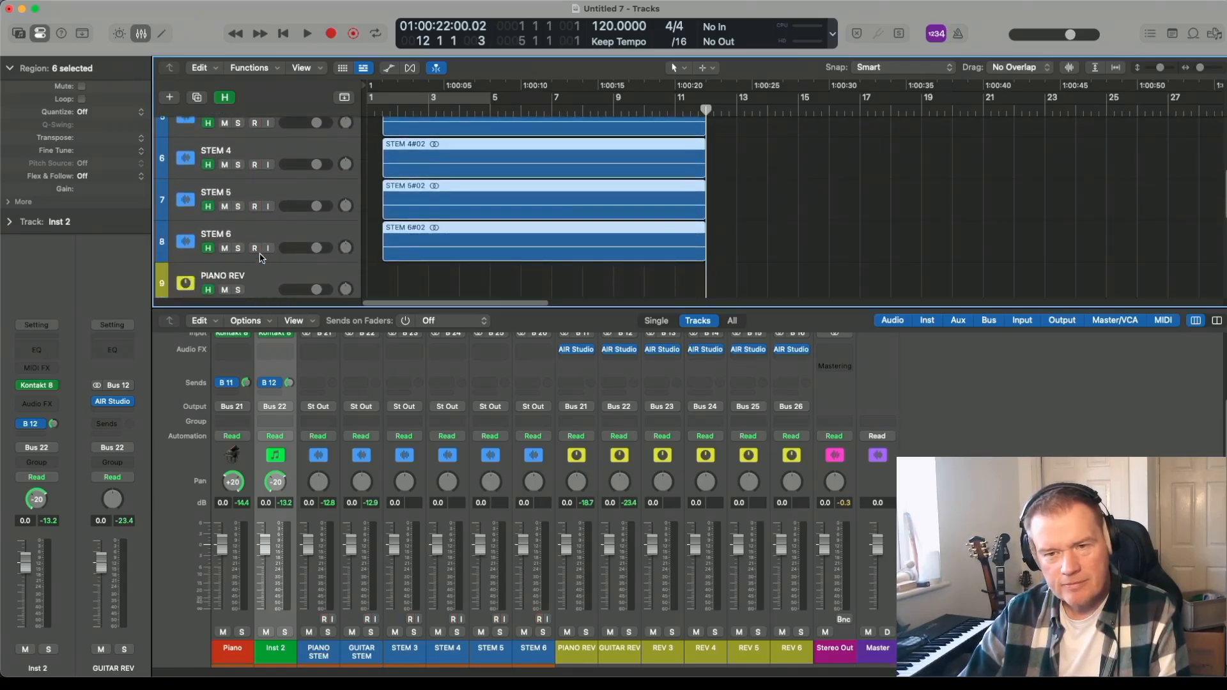
Solo the recorded PIANO STEM and GUITAR STEM tracks and play them together from the project start.
{"action": "scroll", "coordinate": [261, 258], "scroll_direction": "up", "scroll_amount": 6}
{"action": "left_click", "coordinate": [238, 159]}
{"action": "left_click", "coordinate": [238, 200]}
{"action": "key", "text": "Return"}
{"action": "key", "text": "space"}
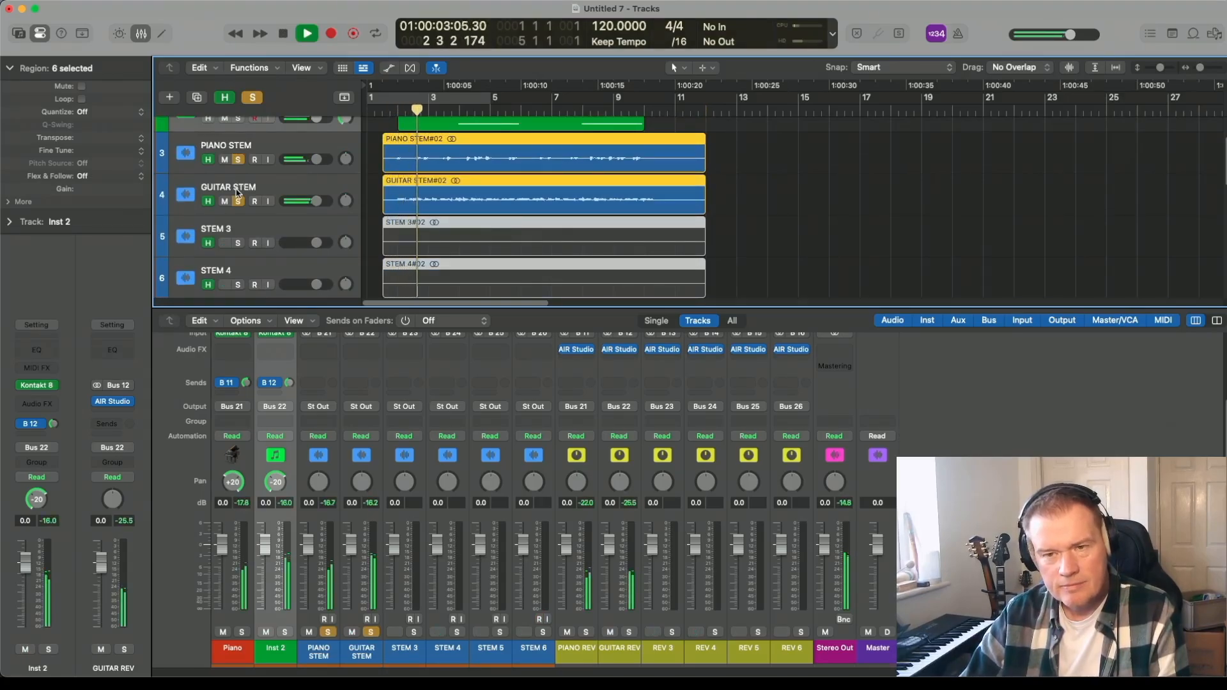
{"action": "key", "text": "space"}
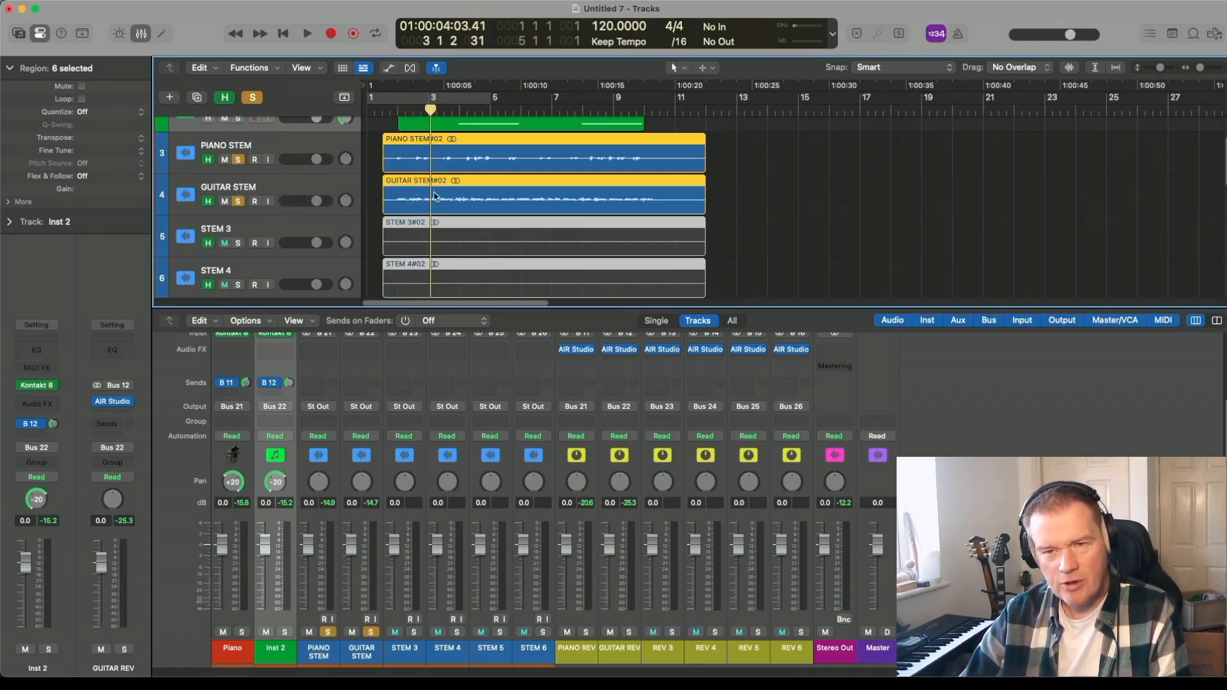
Remove the solo from GUITAR STEM and play back the recorded PIANO STEM on its own.
{"action": "key", "text": "space"}
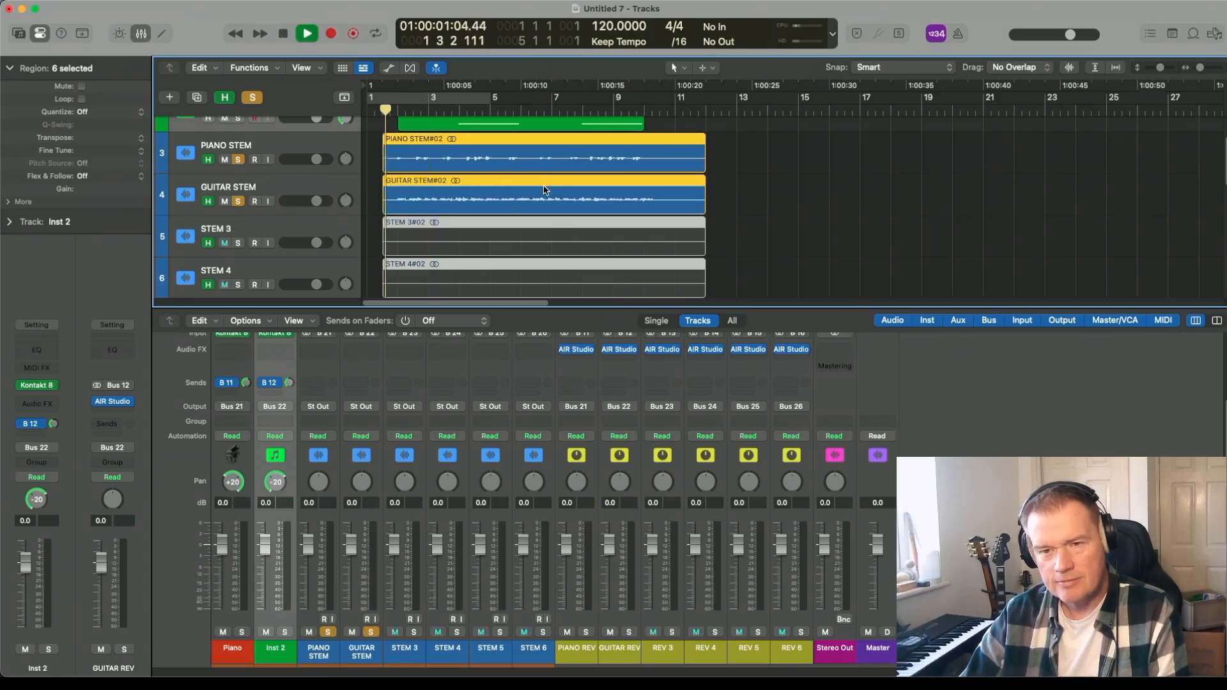
{"action": "left_click", "coordinate": [237, 202]}
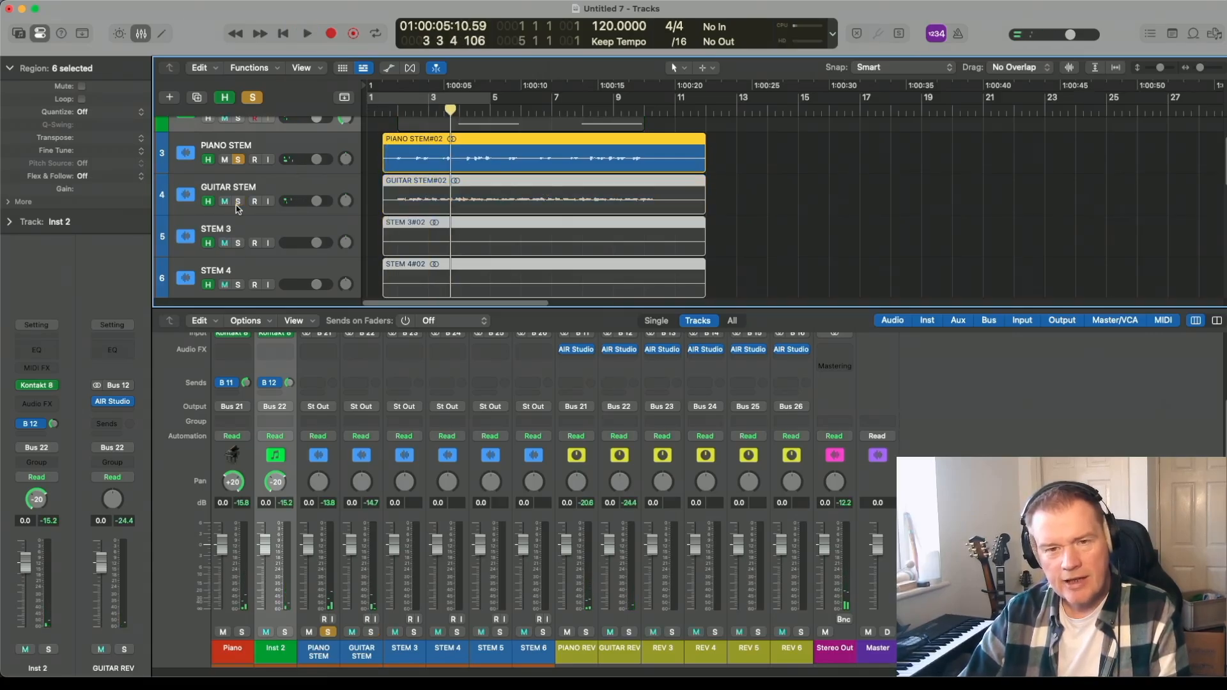
{"action": "key", "text": "space"}
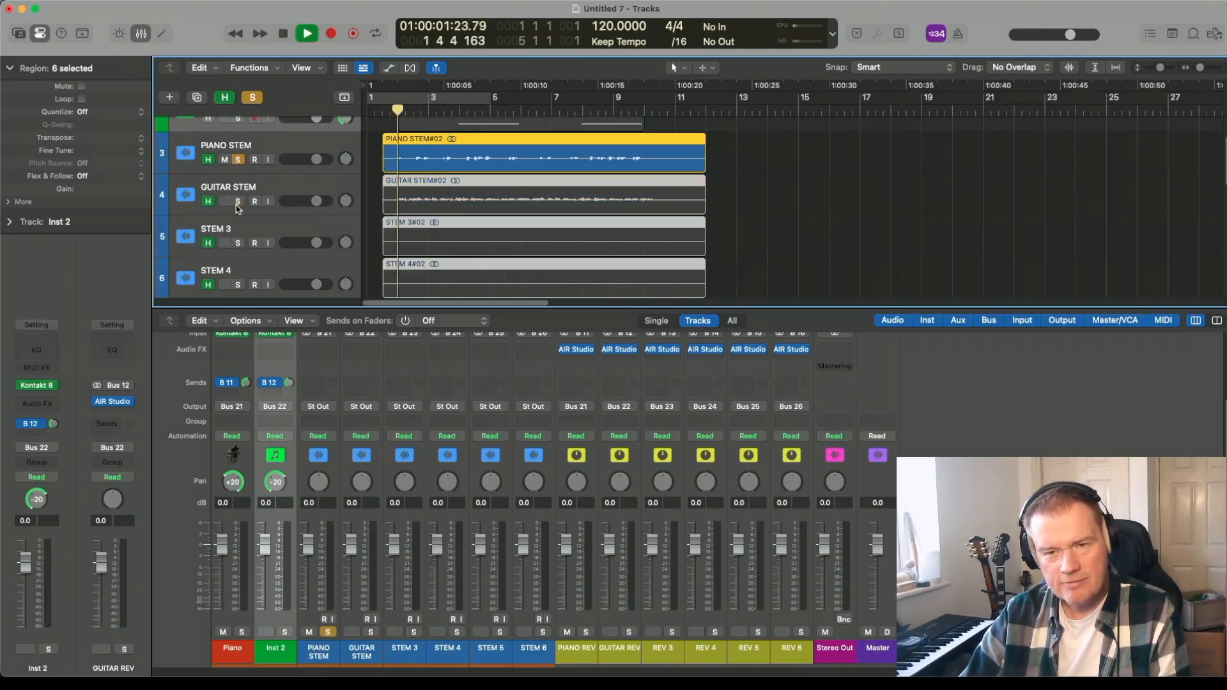
{"action": "key", "text": "space"}
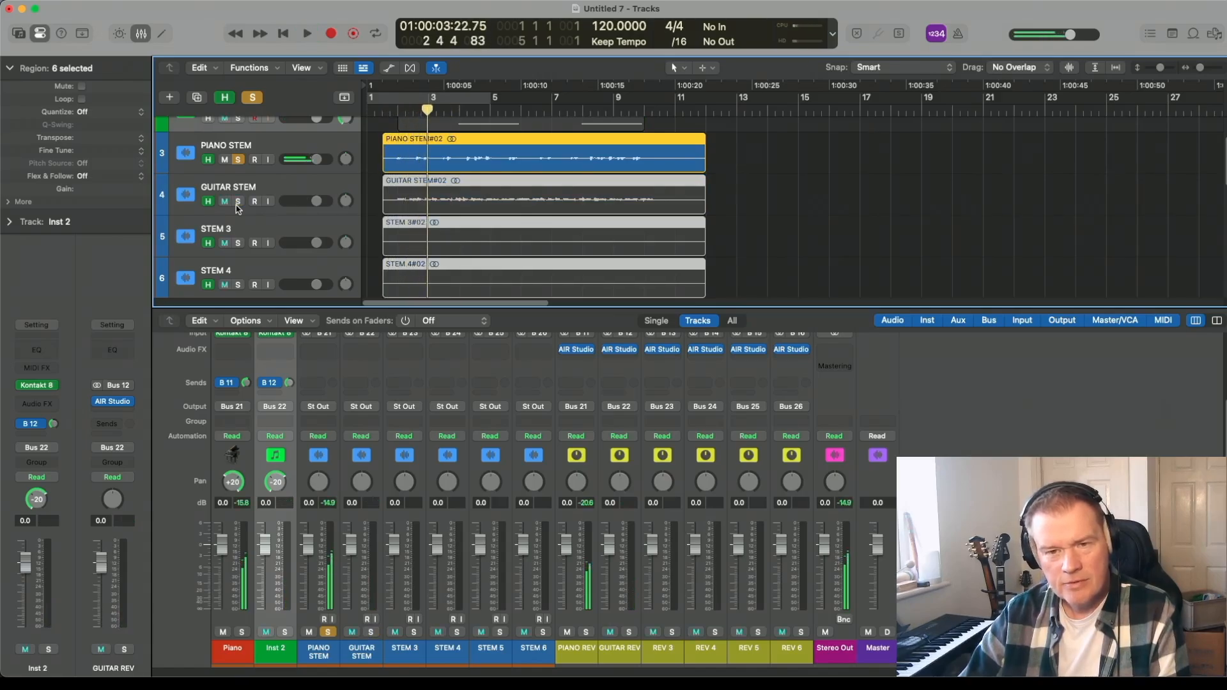
Solo GUITAR STEM instead of PIANO STEM and play back the recorded guitar part on its own.
{"action": "left_click", "coordinate": [235, 205]}
{"action": "left_click", "coordinate": [239, 161]}
{"action": "key", "text": "space"}
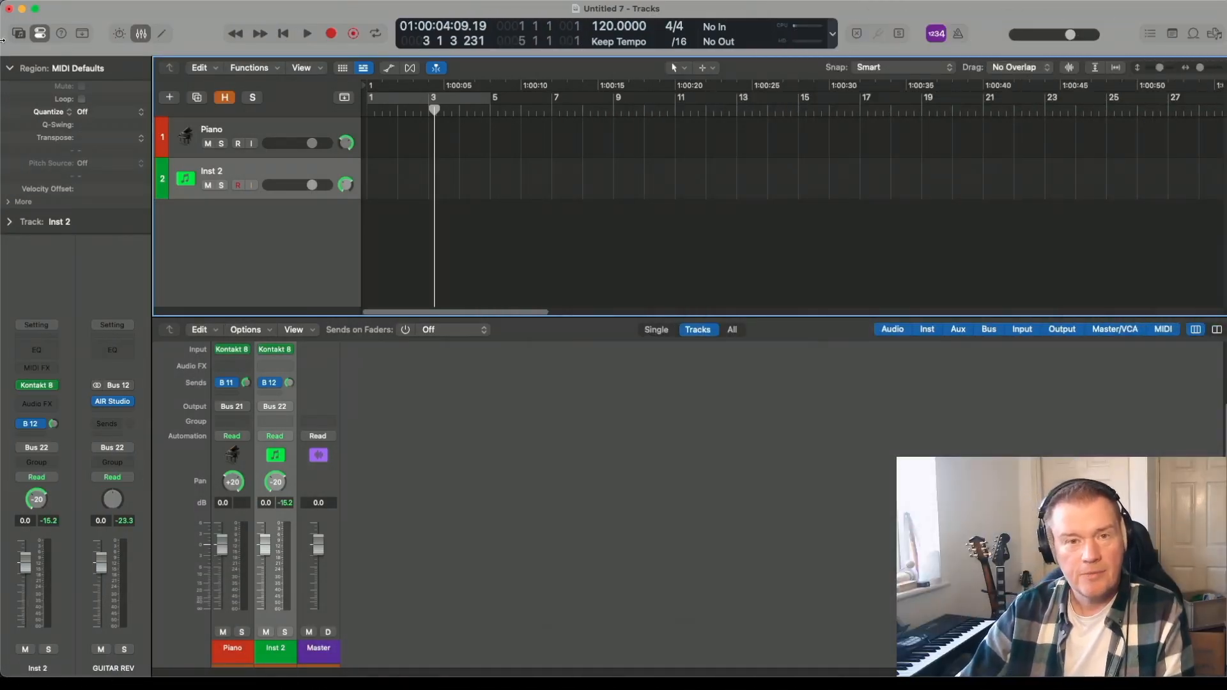
{"action": "left_click", "coordinate": [100, 2]}
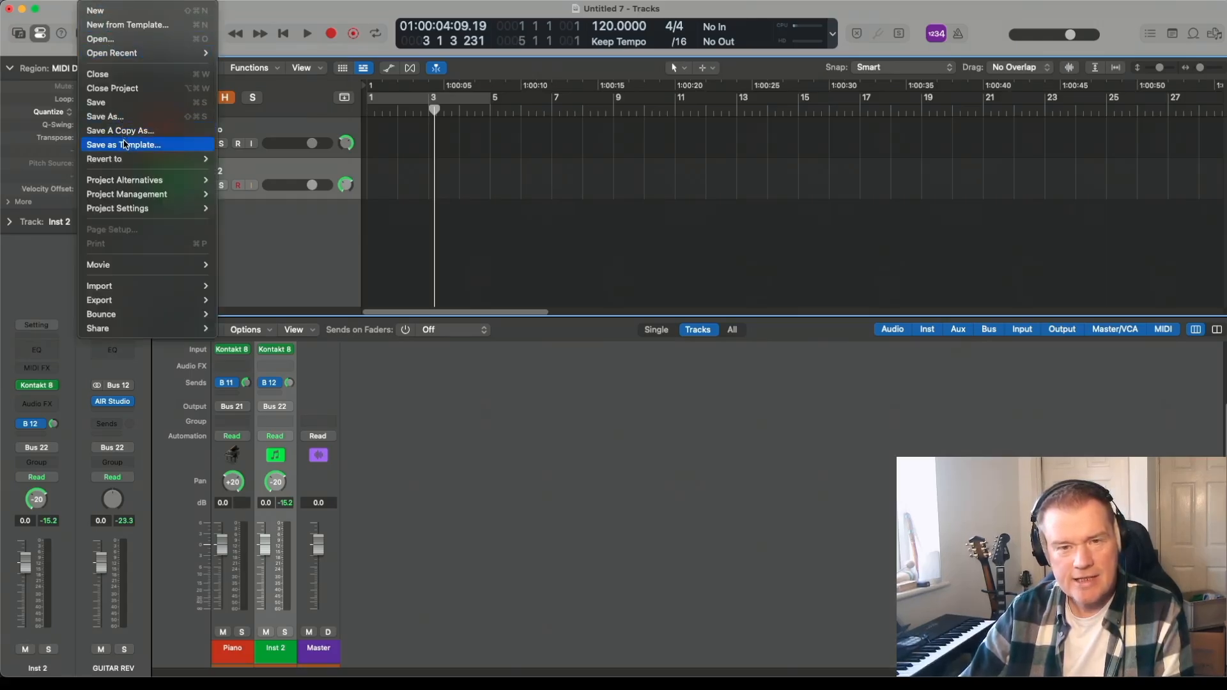
{"action": "left_click", "coordinate": [499, 425]}
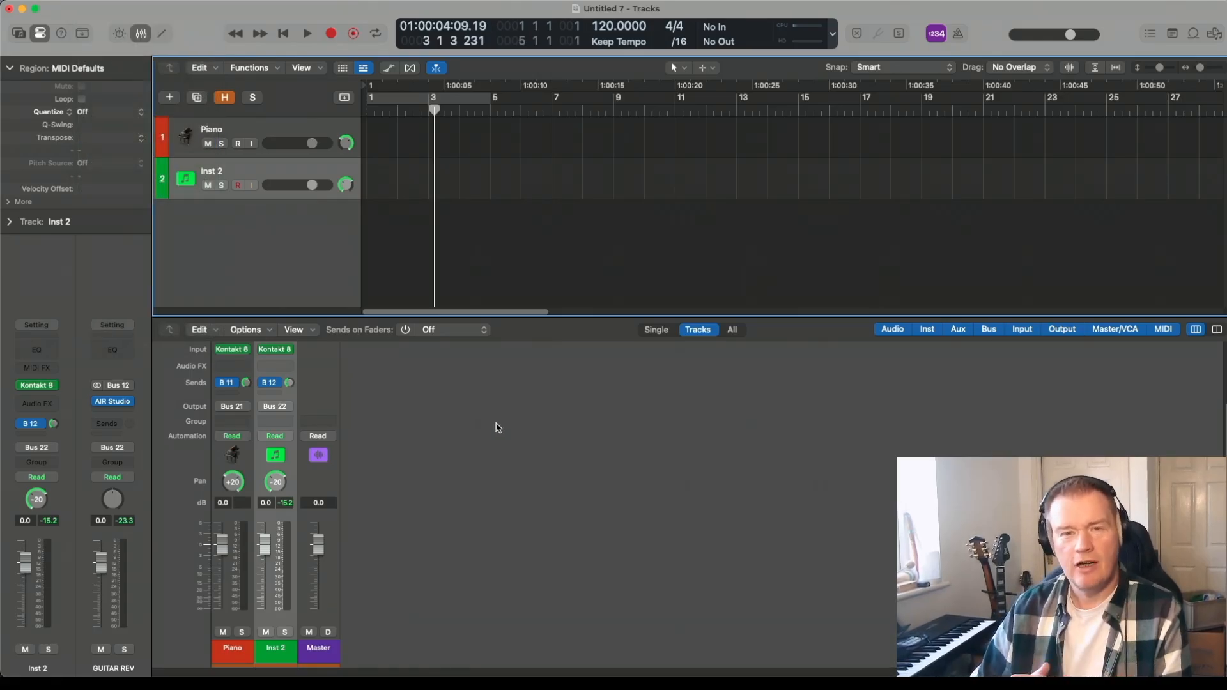